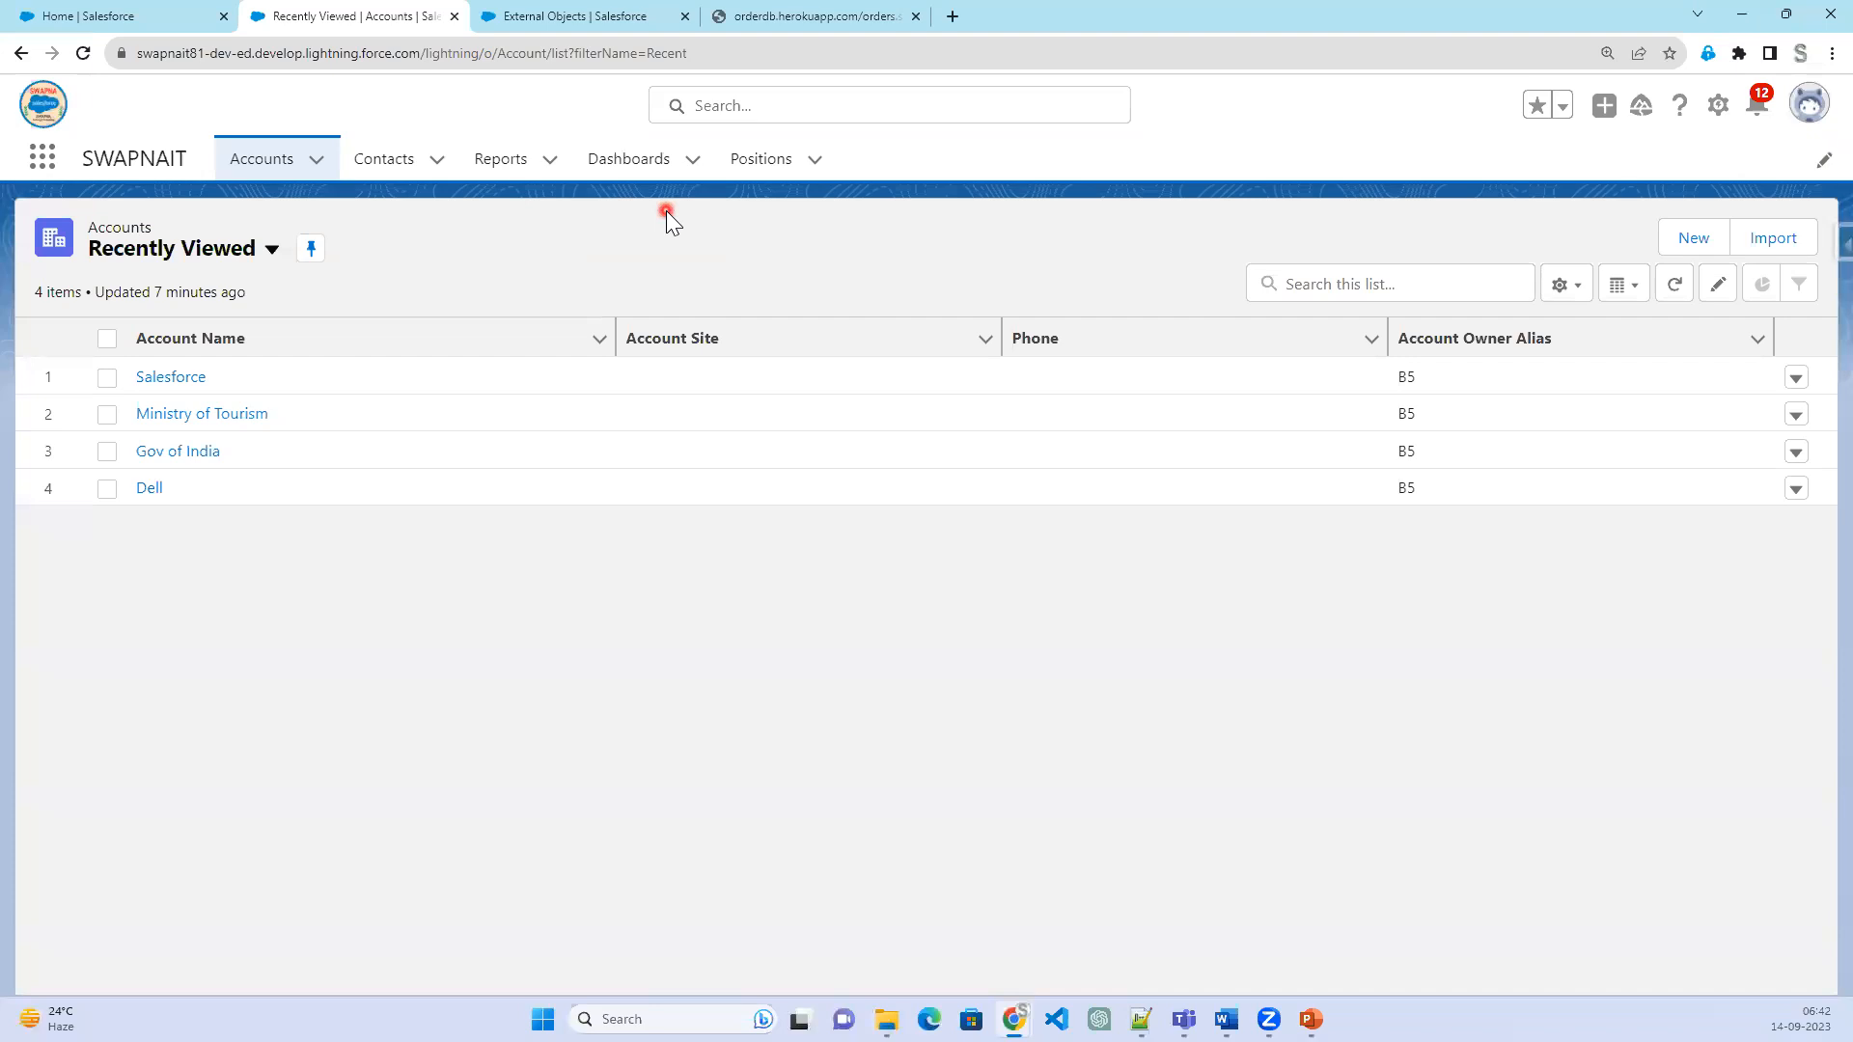
# - Search Setup for "tab" and open the Tabs page under User Interface
pyautogui.click(655, 333)
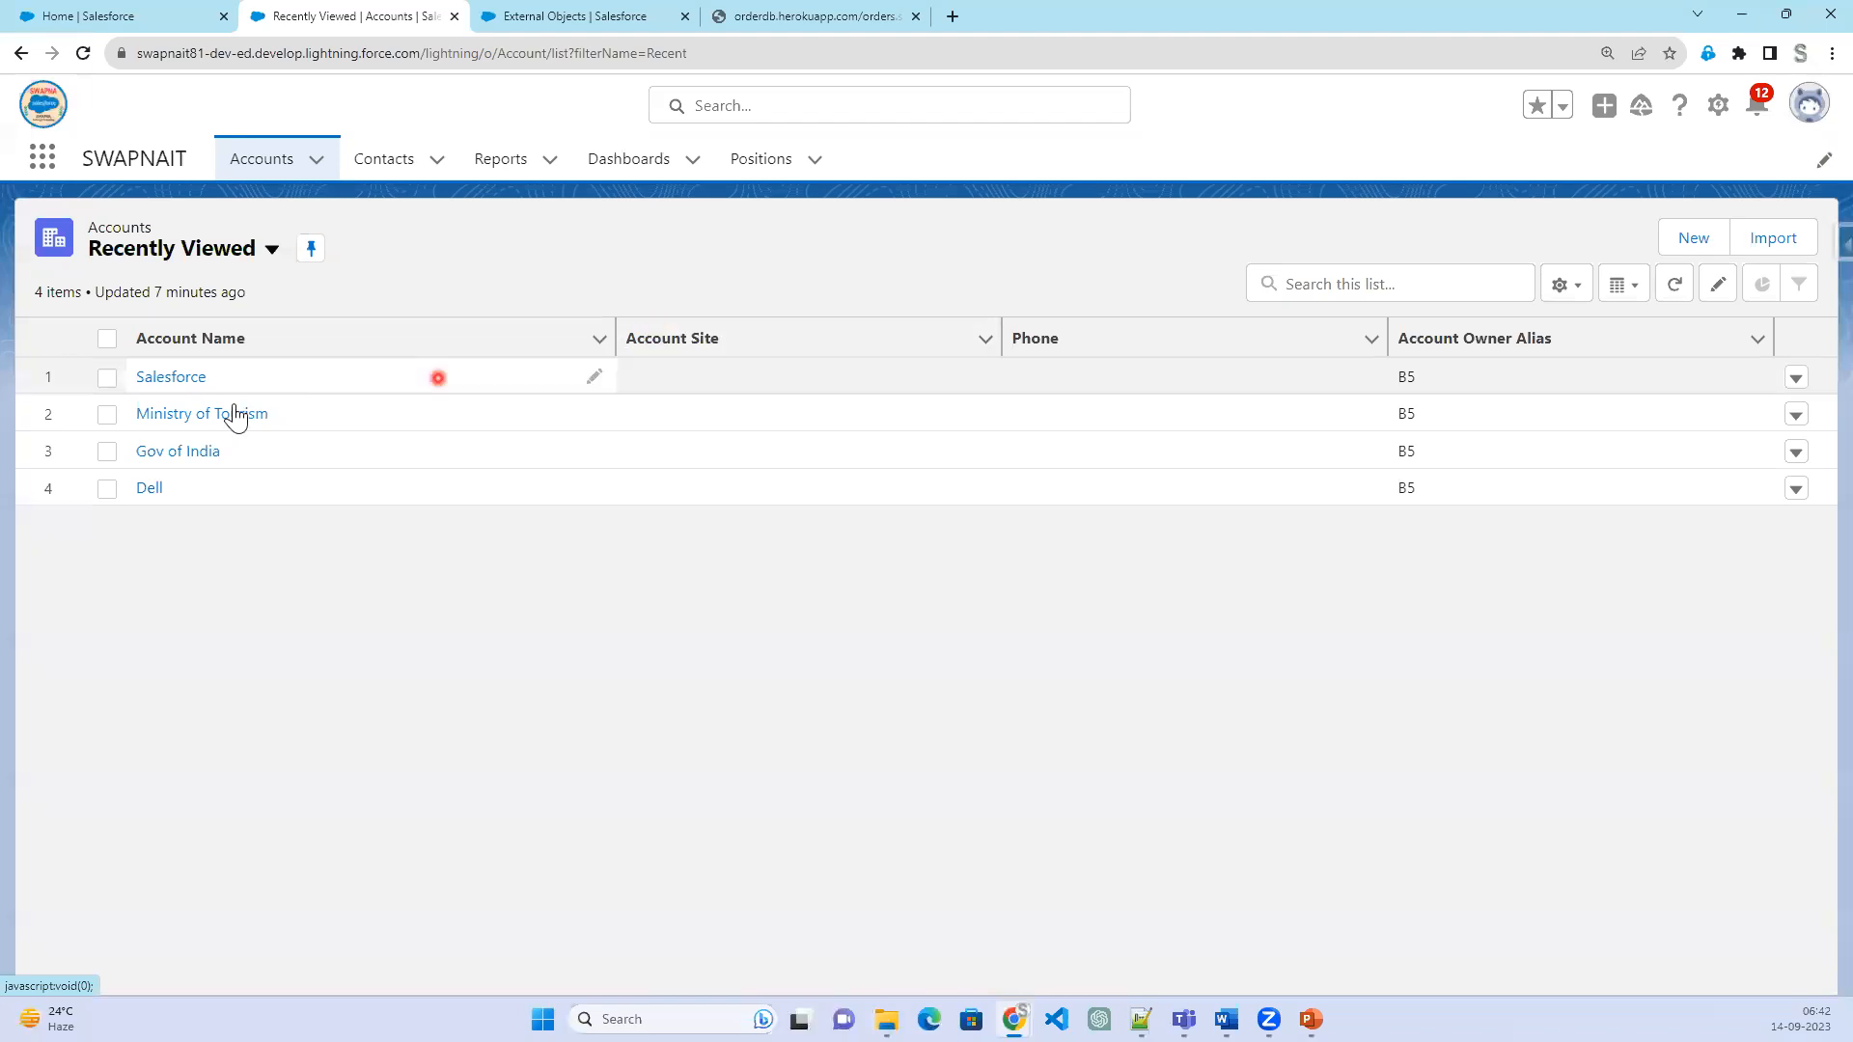
pyautogui.click(169, 17)
pyautogui.click(244, 249)
pyautogui.hotkey('ctrl', 'a')
pyautogui.write('t')
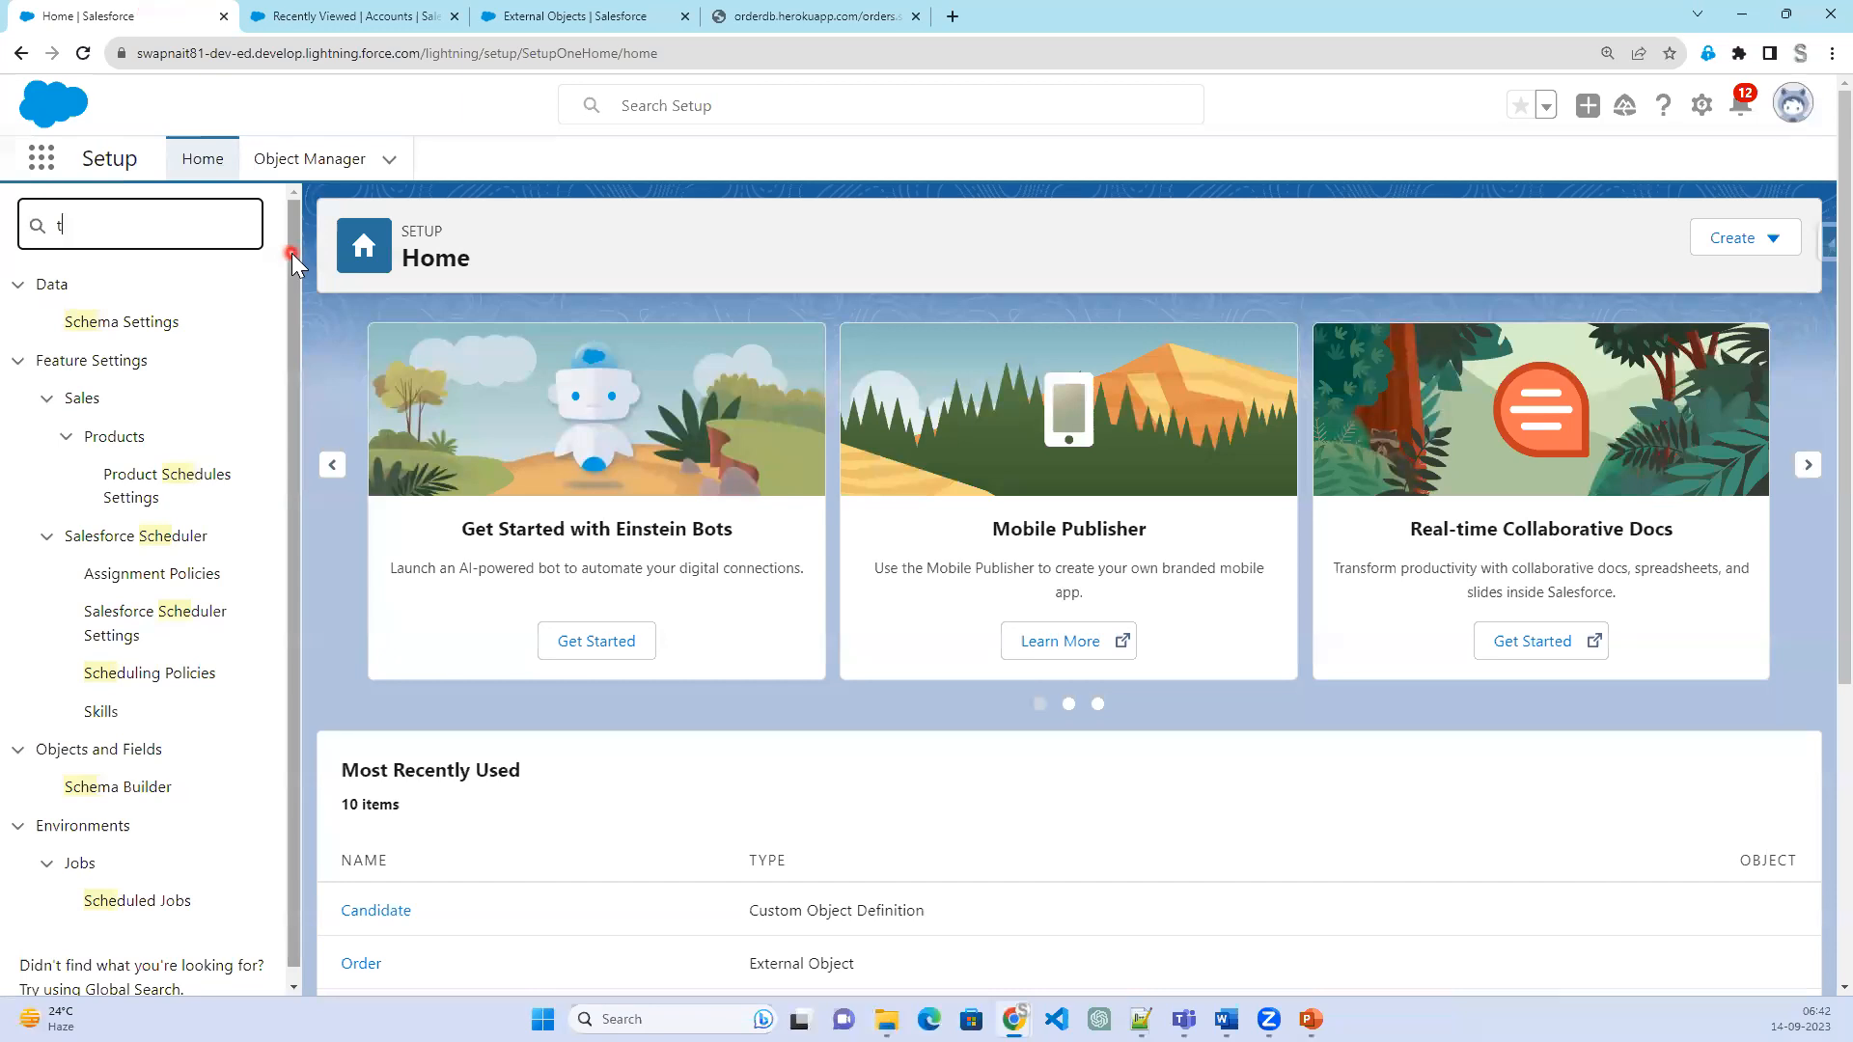
pyautogui.write('ab')
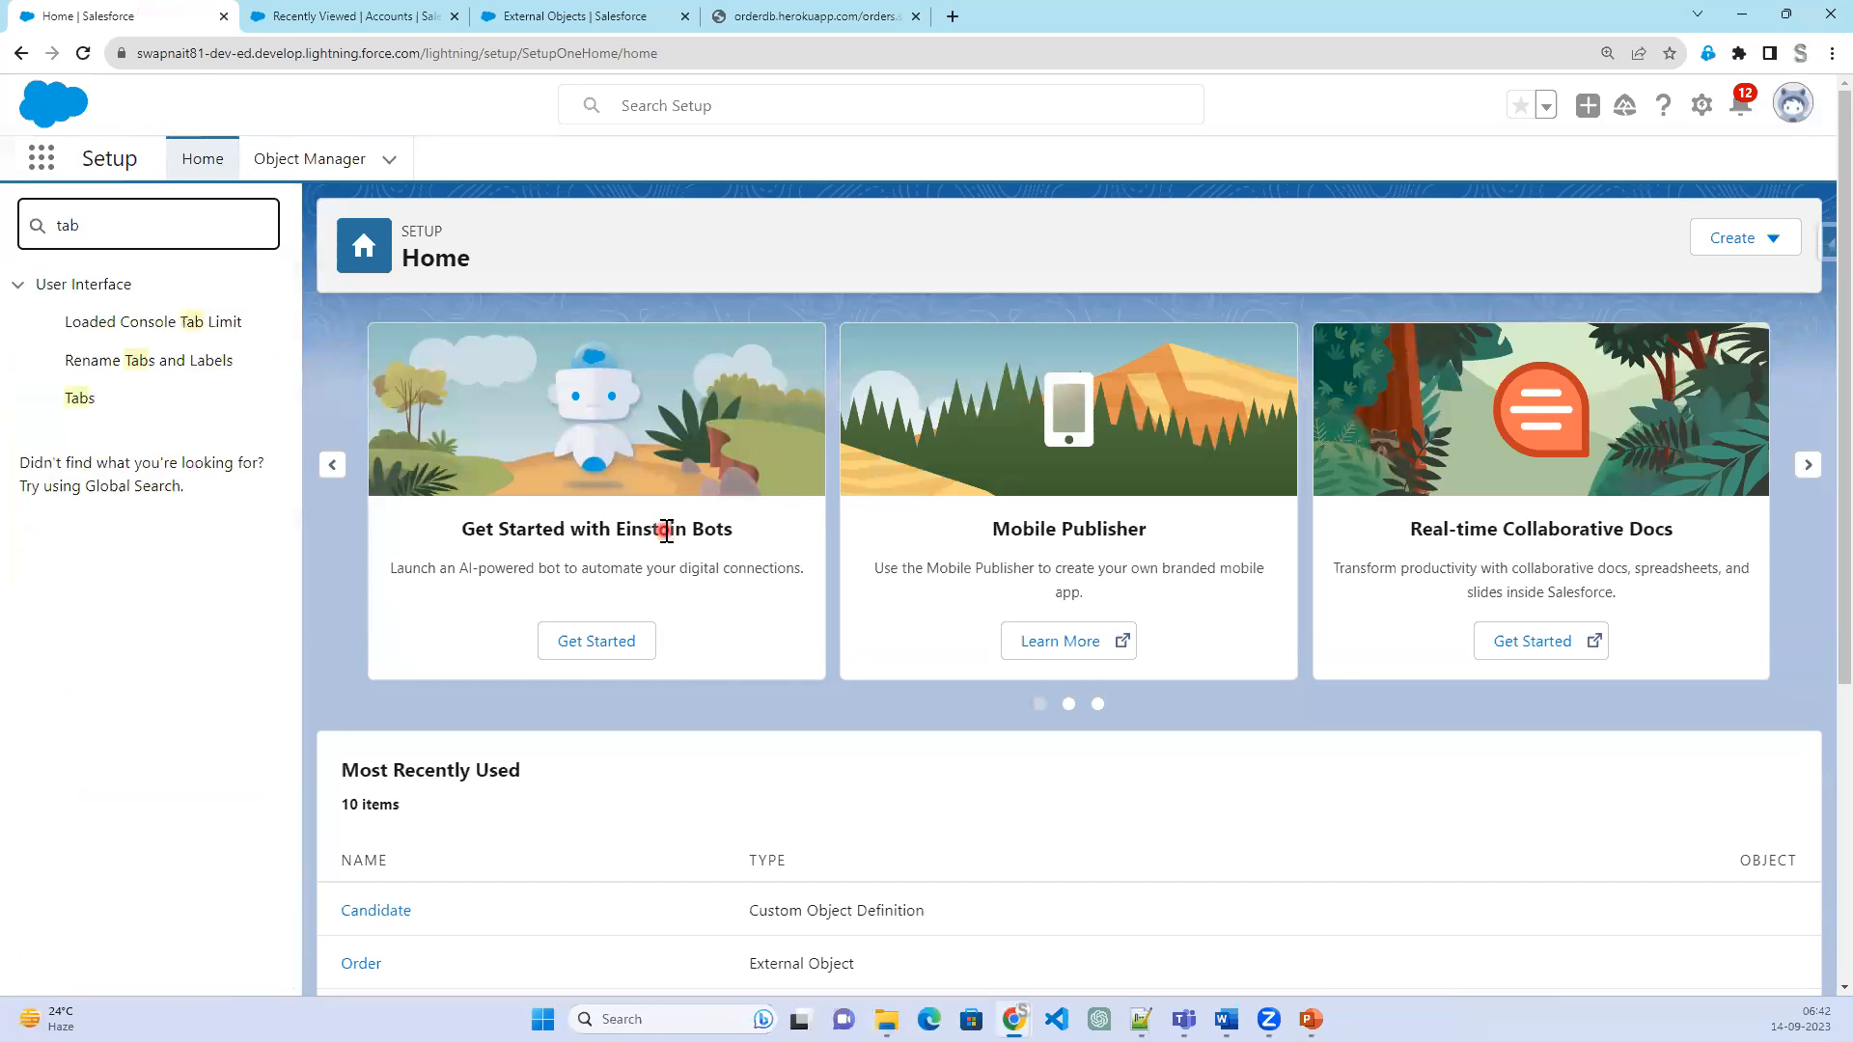
pyautogui.click(81, 402)
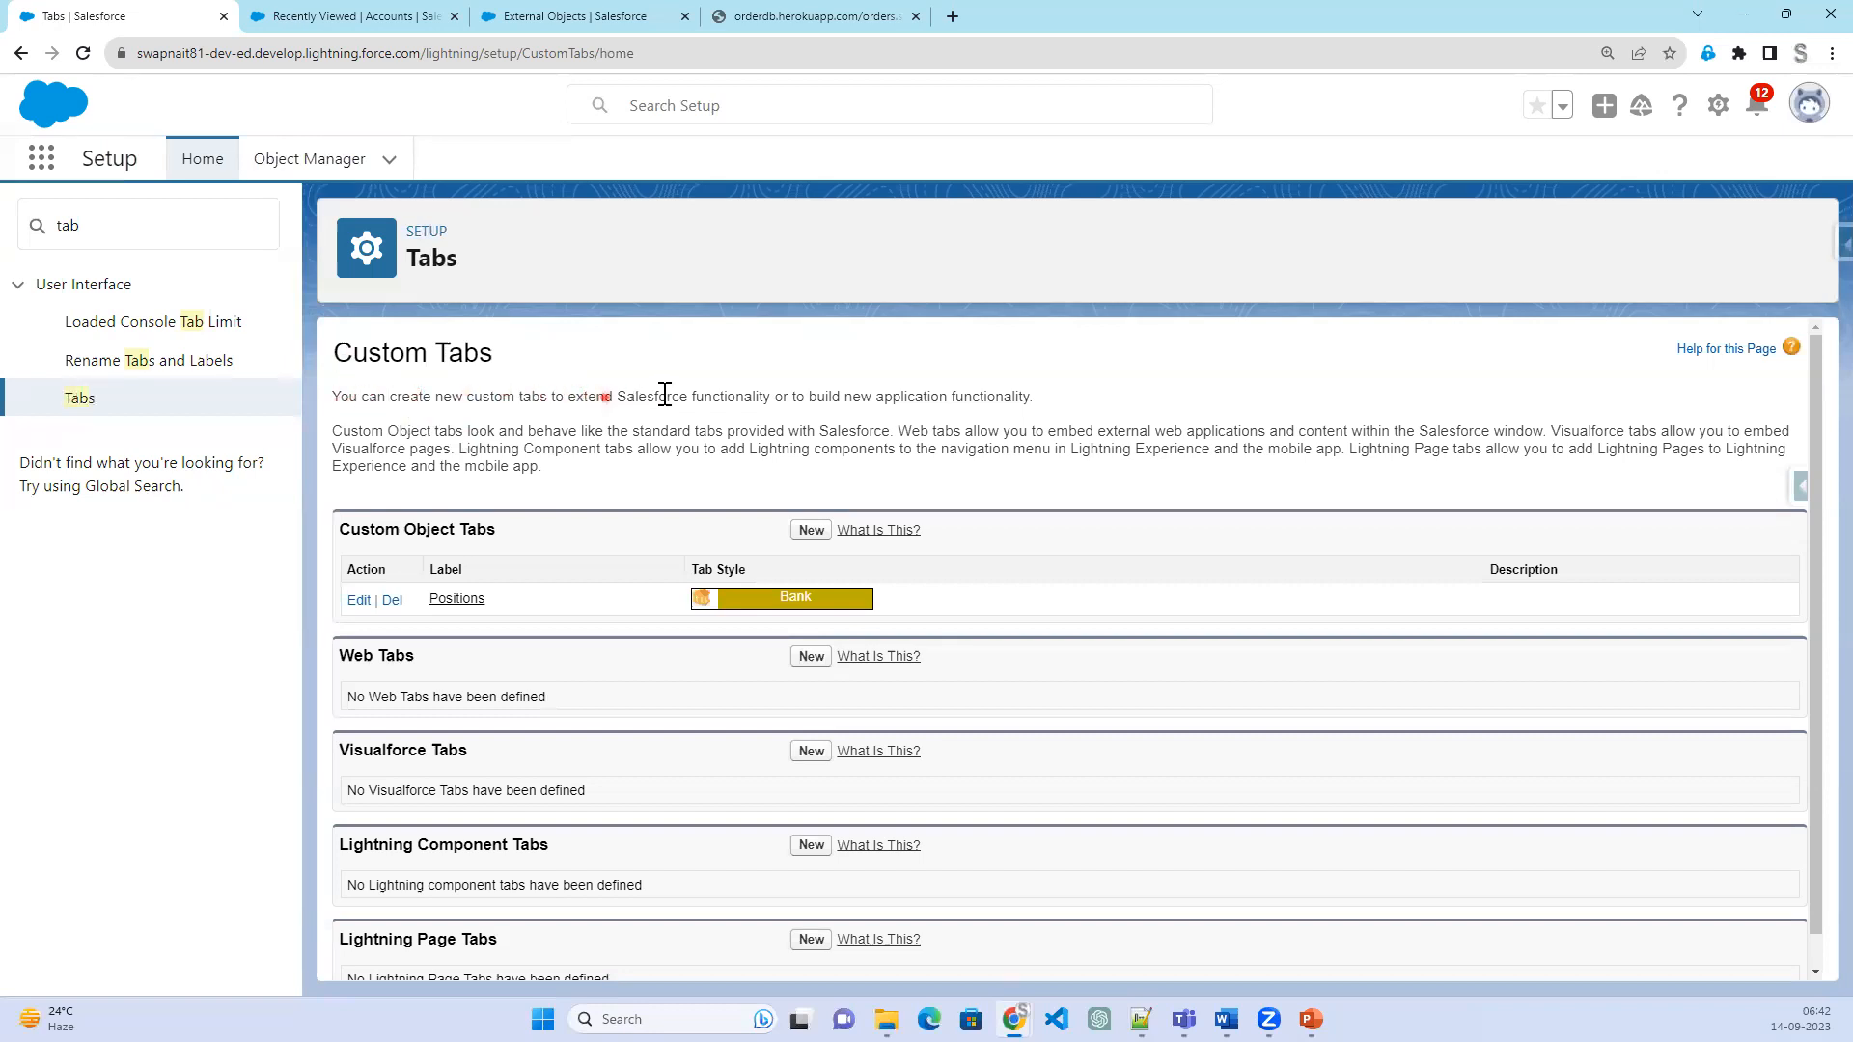
# - Read the Custom Tabs introduction, mark out the Custom Object Tabs section, and open its new tab form
pyautogui.moveTo(638, 397); pyautogui.dragTo(842, 401)
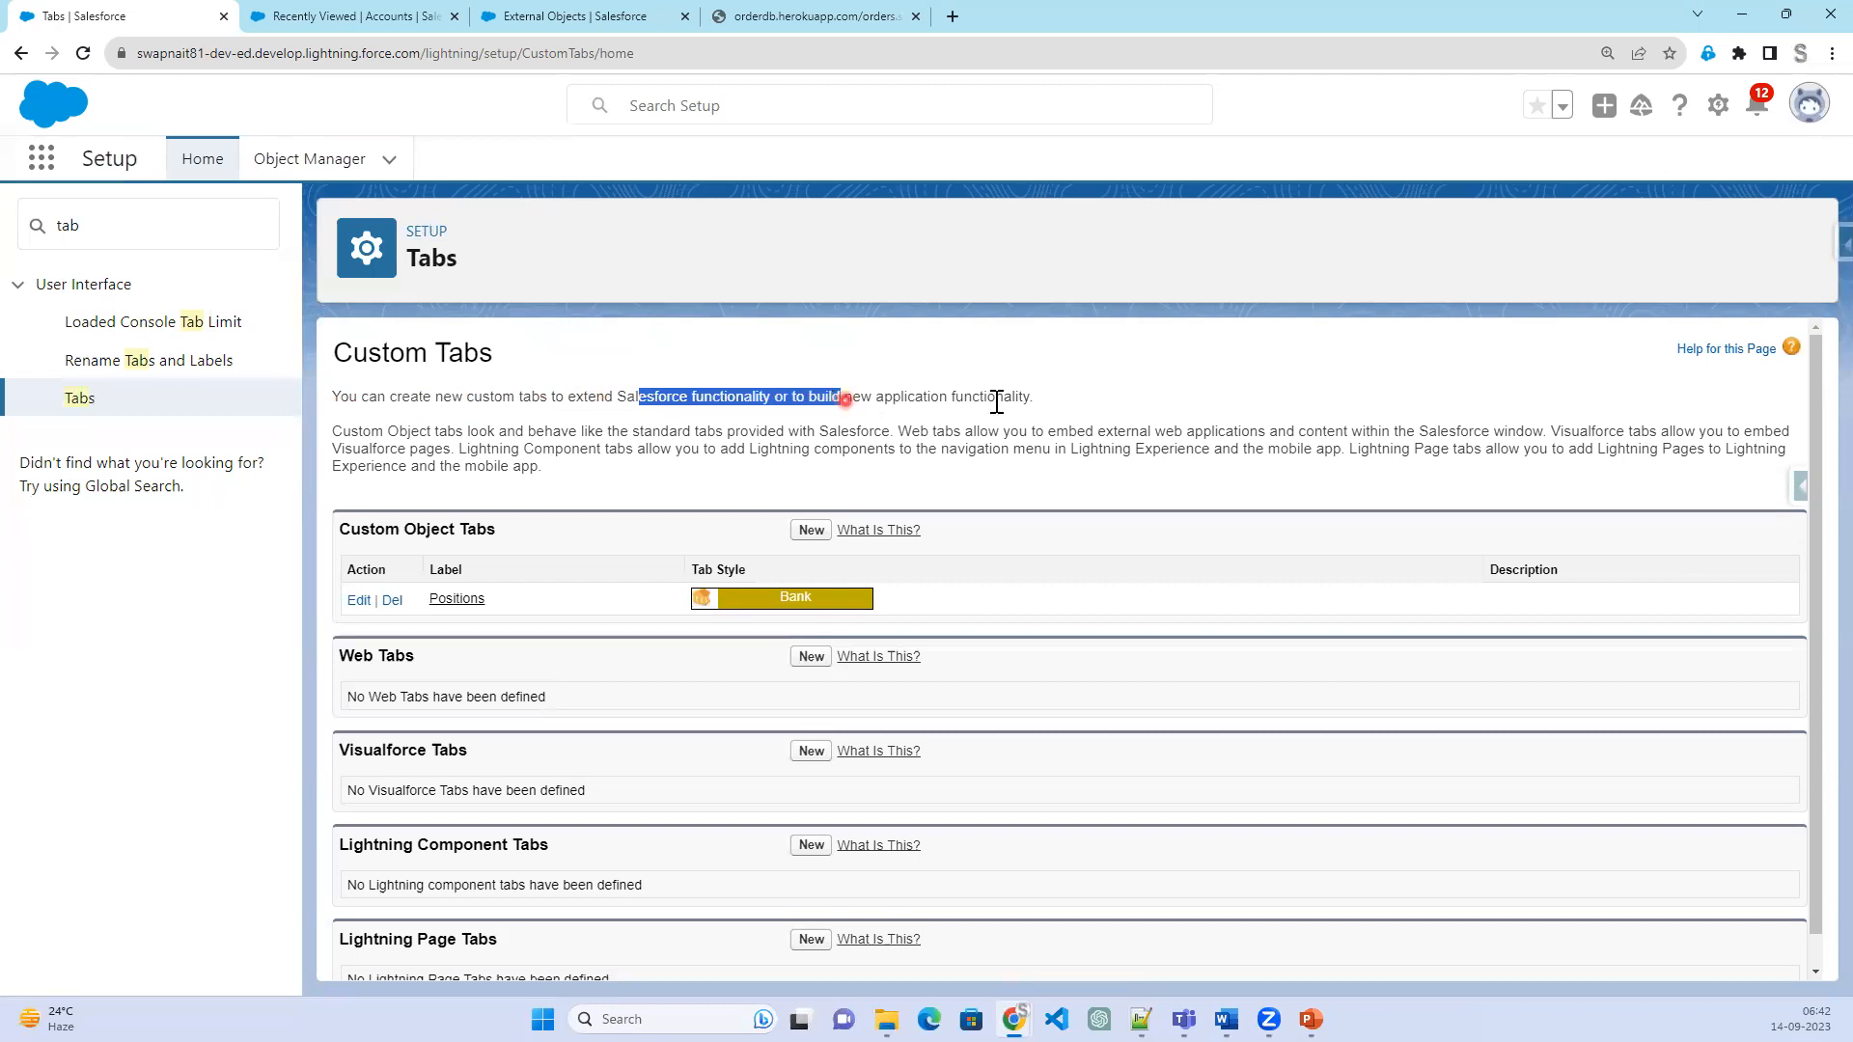
pyautogui.click(1091, 394)
pyautogui.moveTo(1091, 394); pyautogui.dragTo(816, 400)
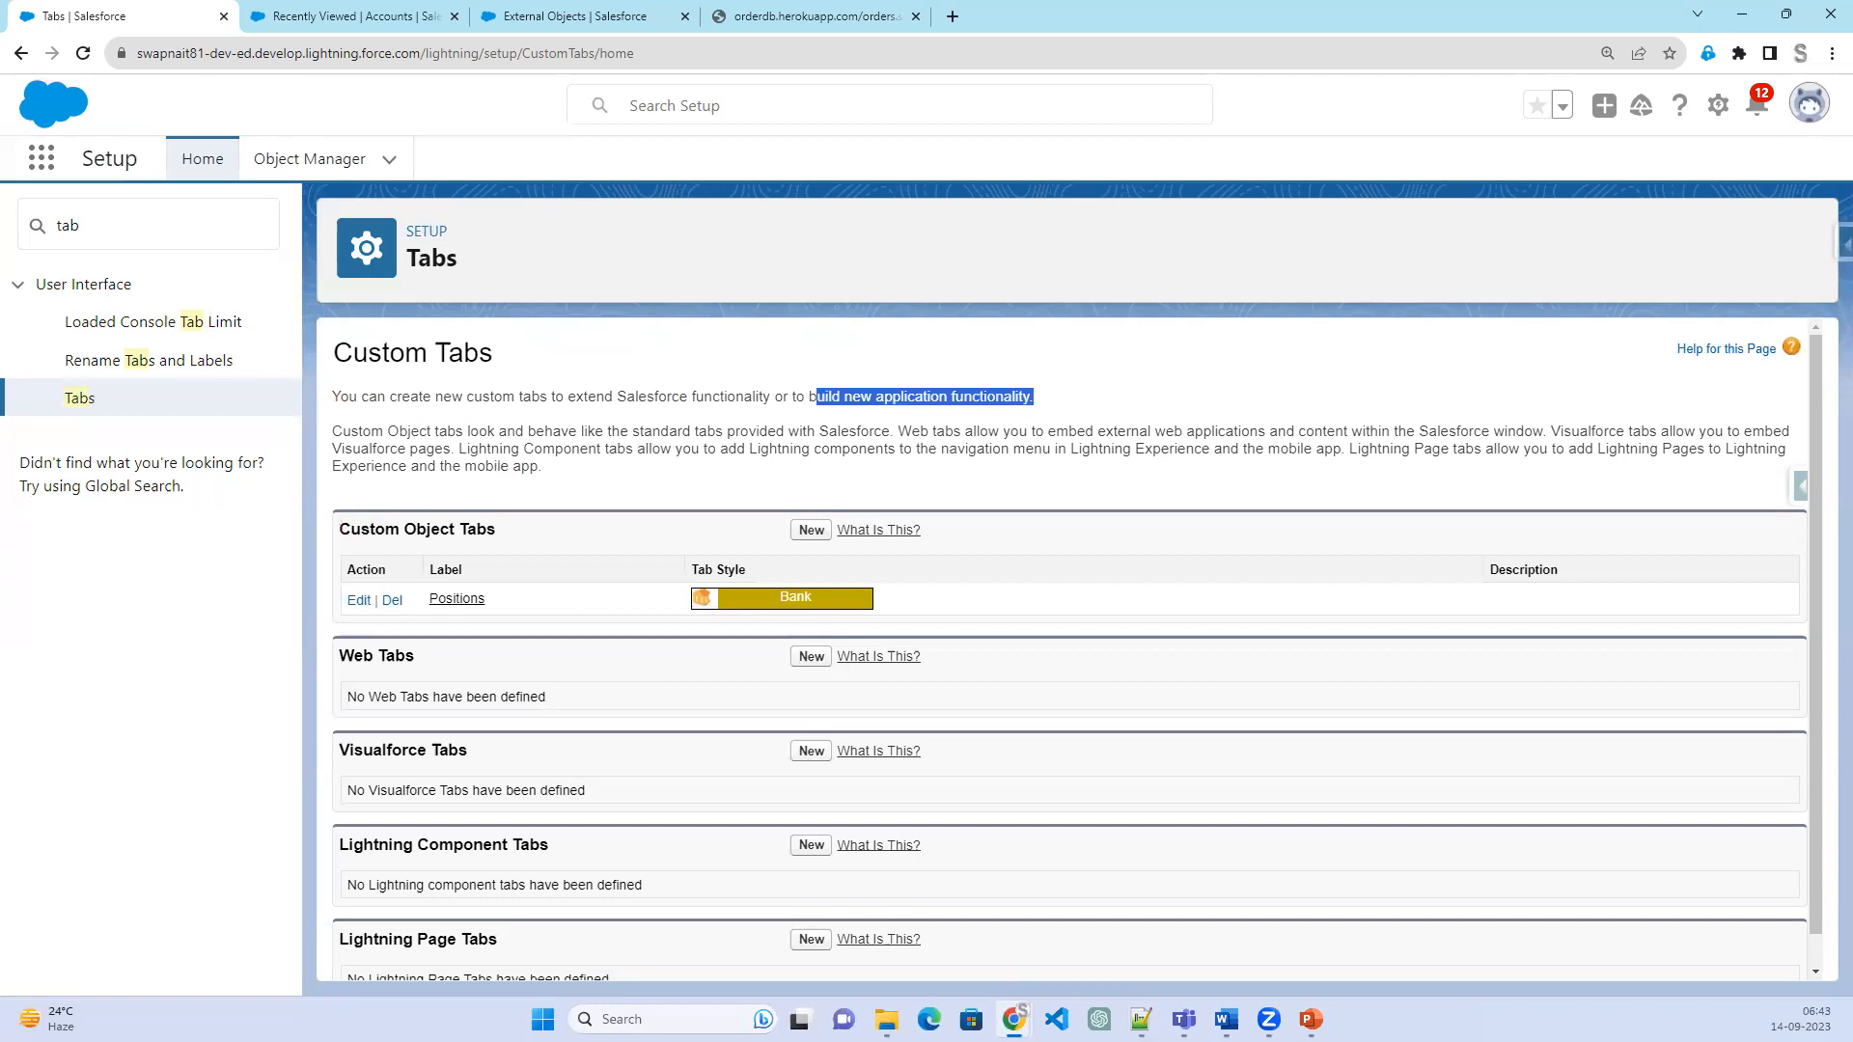
pyautogui.moveTo(335, 503)
pyautogui.mouseDown()
pyautogui.moveTo(1697, 661)
pyautogui.moveTo(1813, 632)
pyautogui.mouseUp()
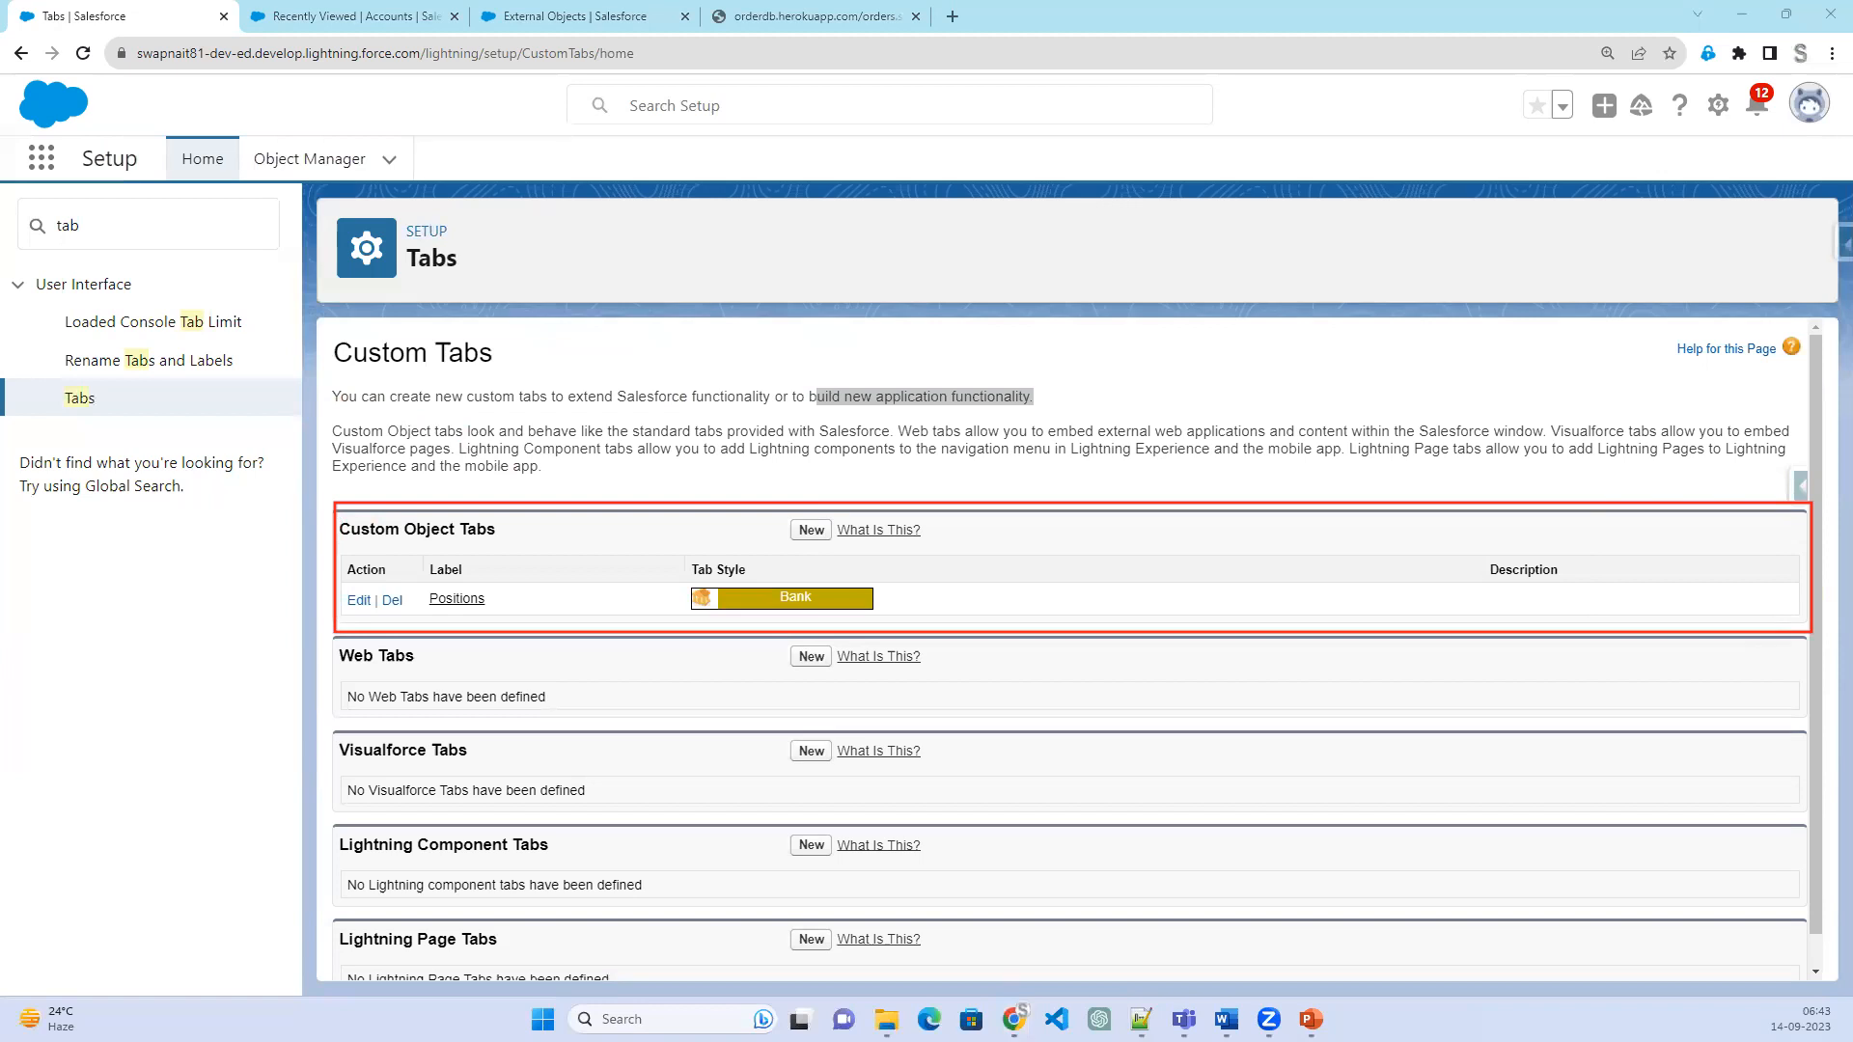
pyautogui.click(809, 530)
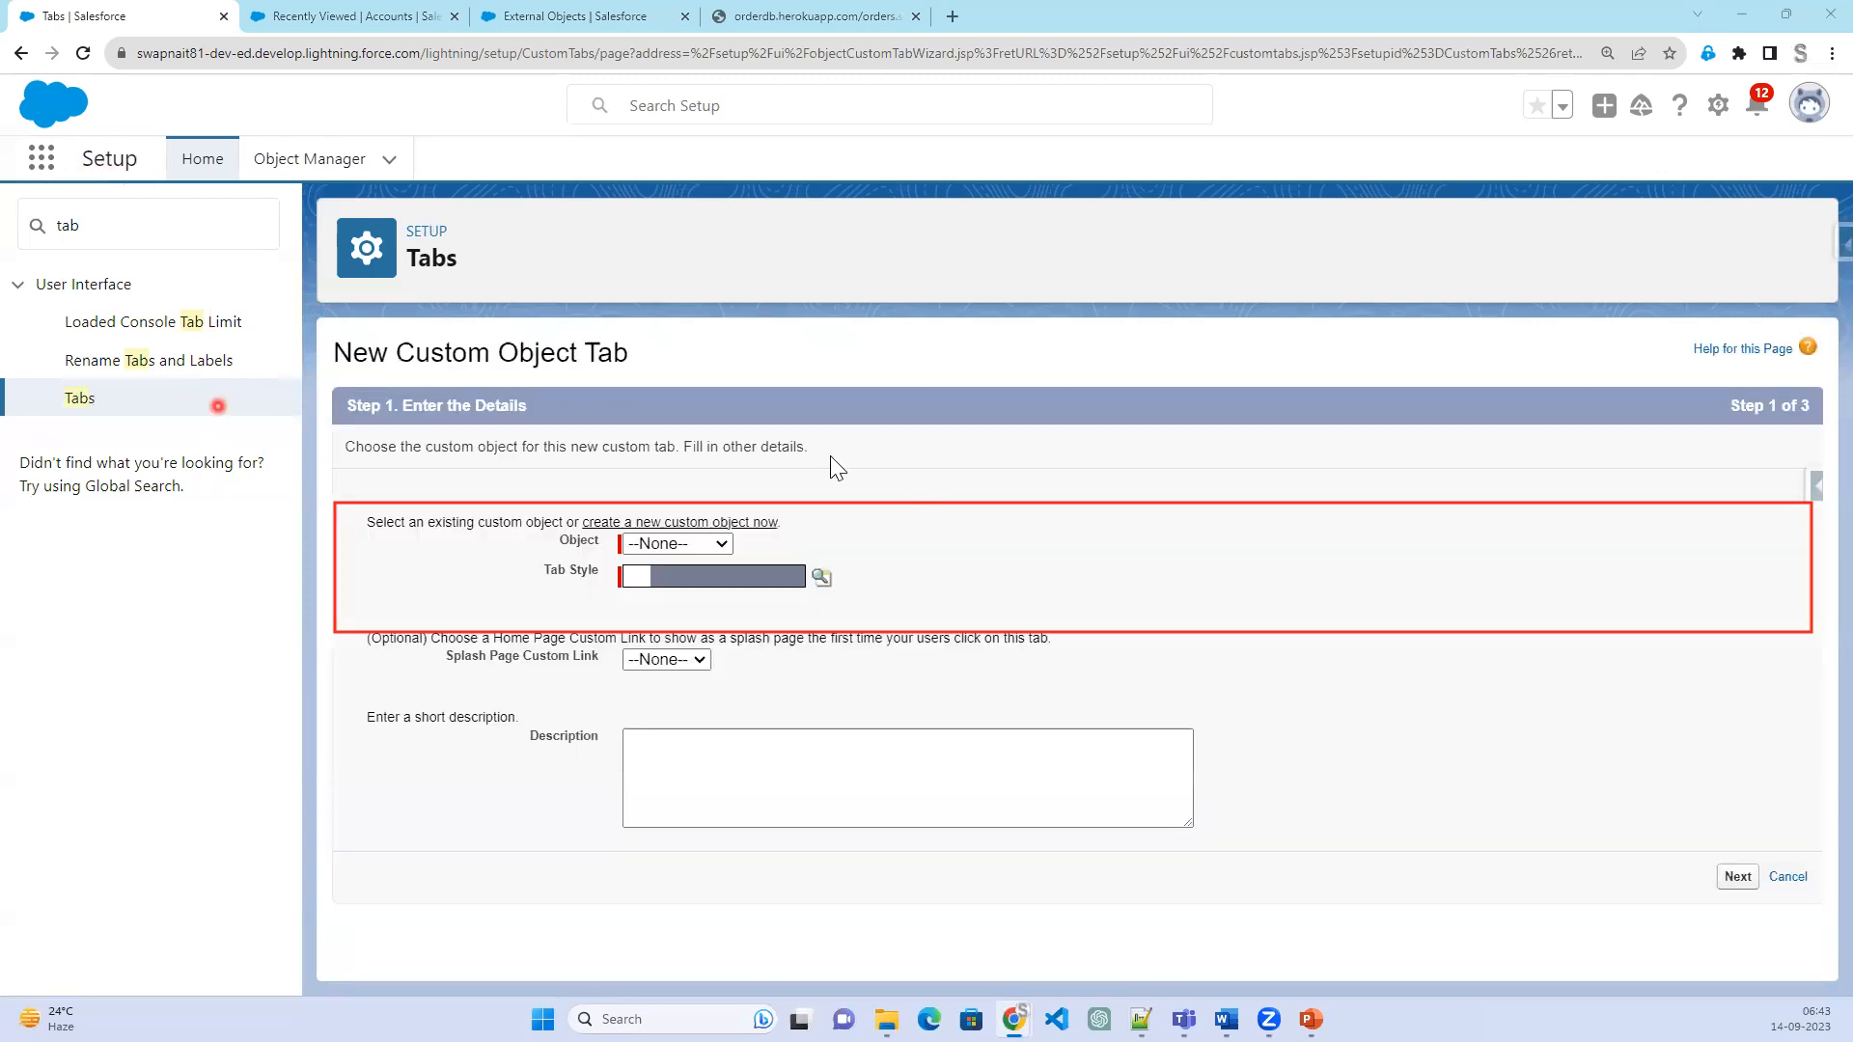
# - Switch to the PowerPoint slide show and advance to slide 3, revealing the Standard Object Tabs and Custom Object Tabs bullets
pyautogui.hotkey('alt', 'Tab')
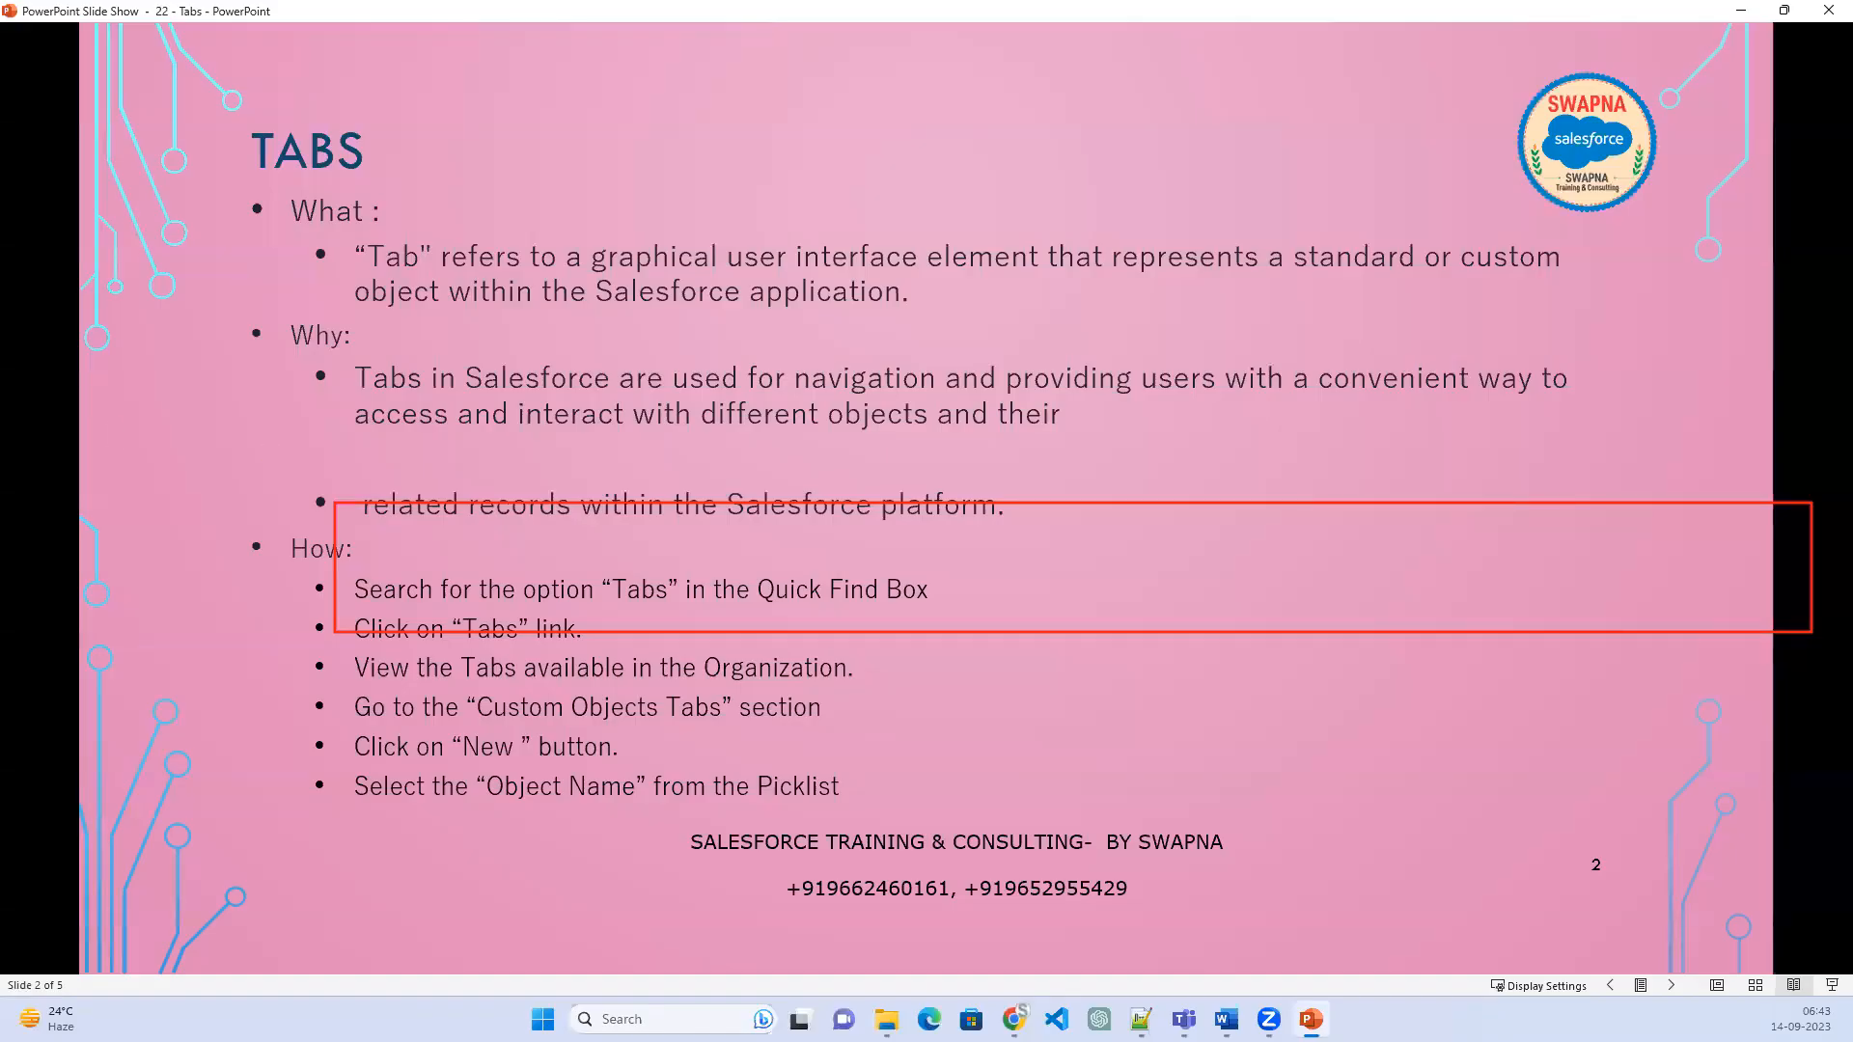
pyautogui.click(724, 604)
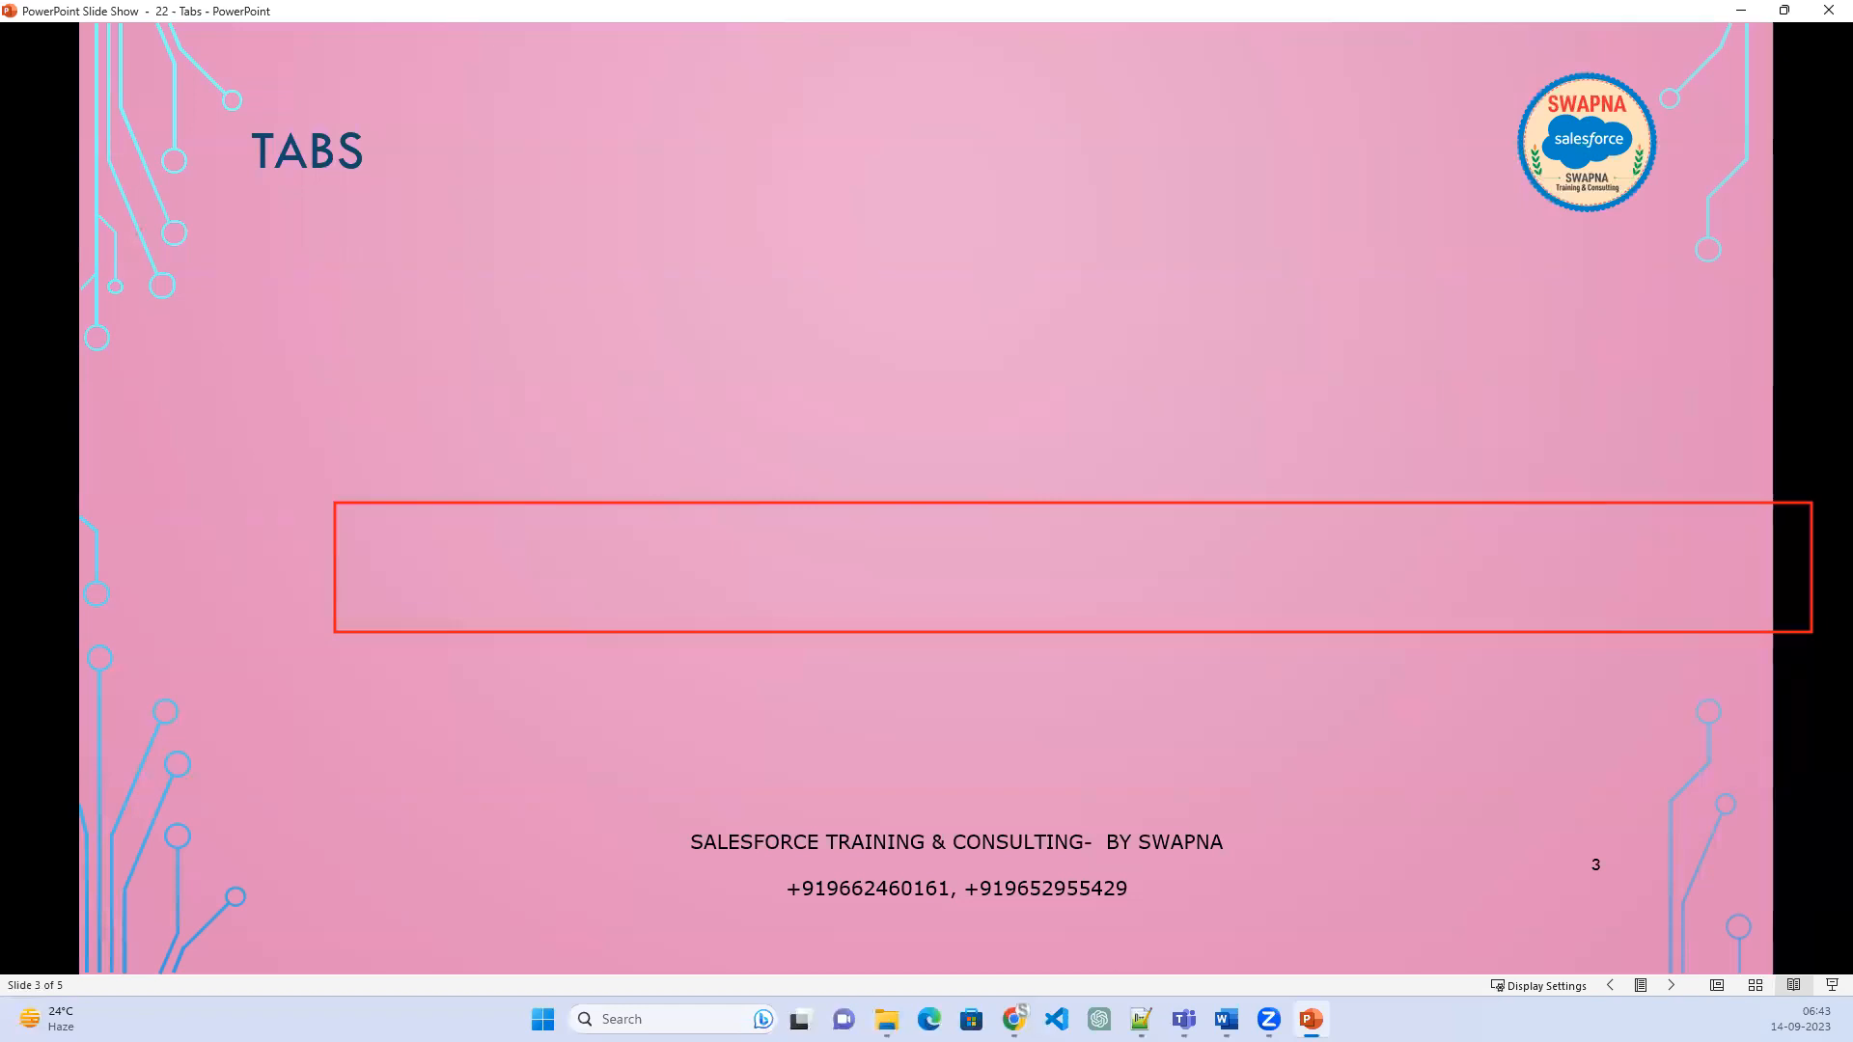
pyautogui.click(759, 492)
pyautogui.click(759, 492)
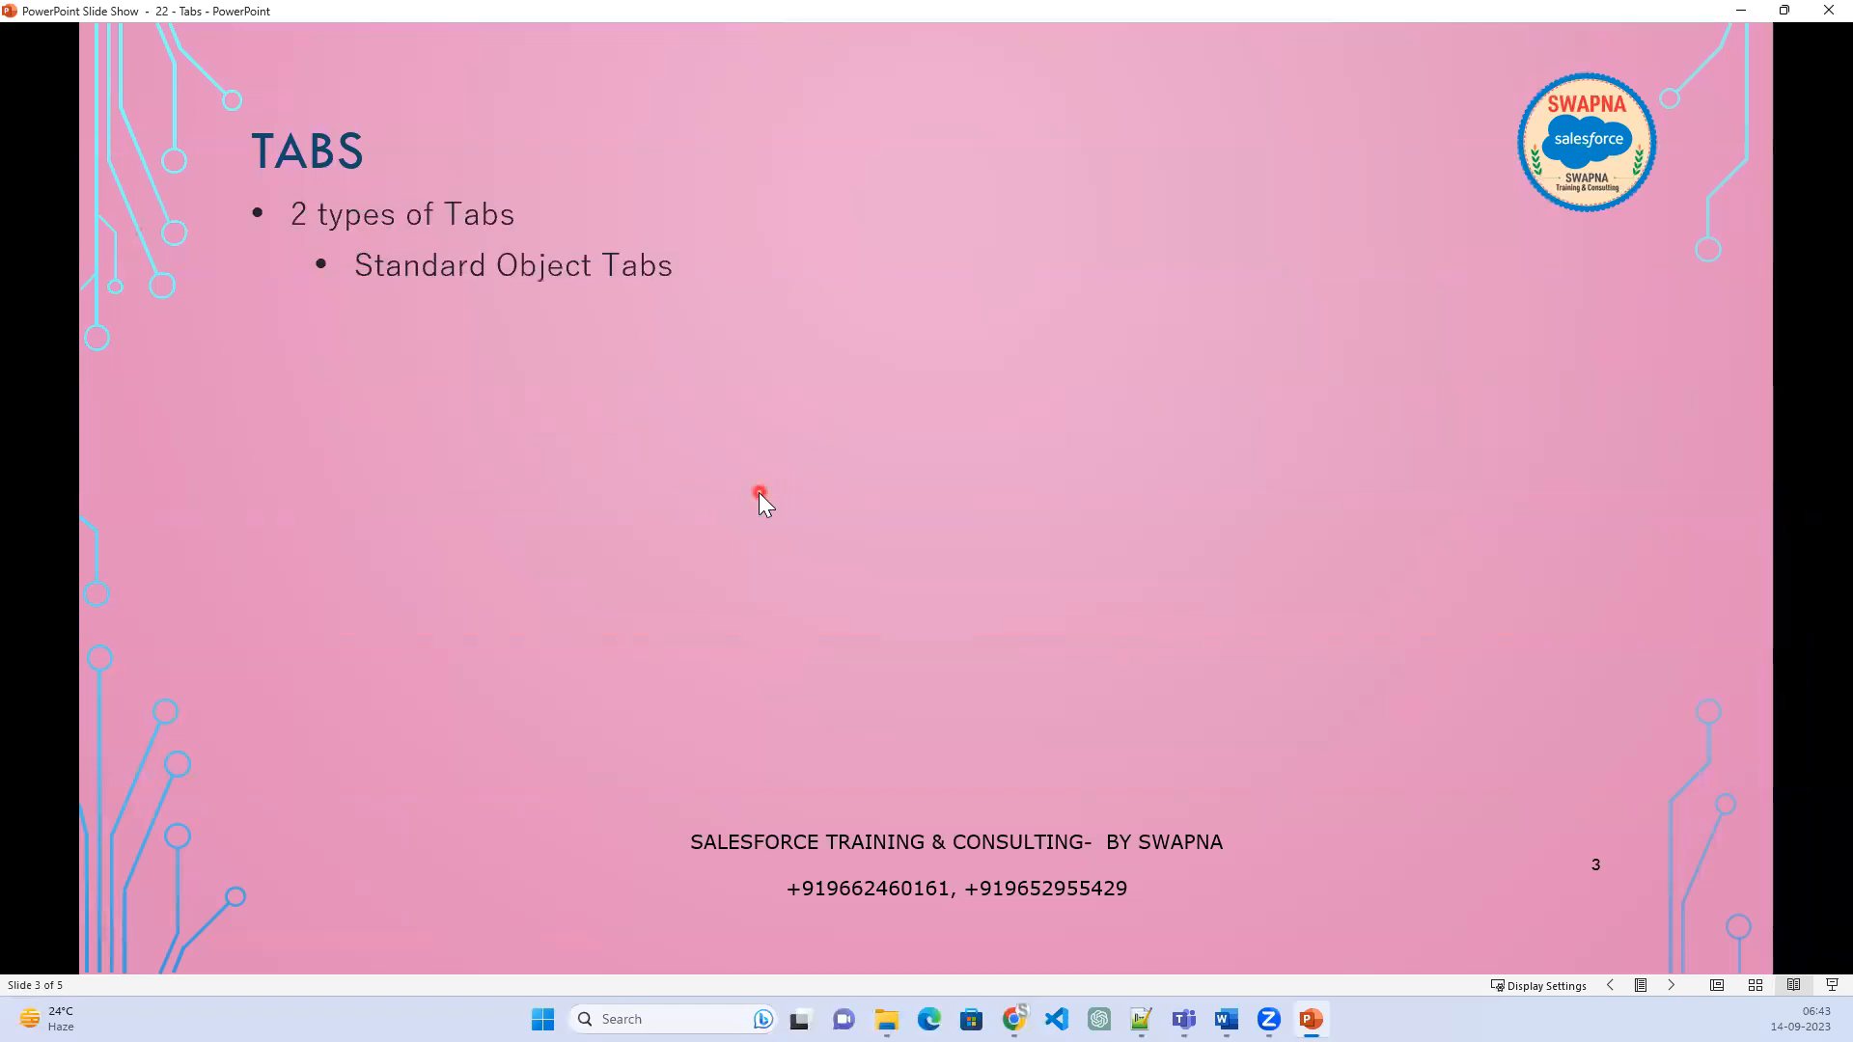
pyautogui.click(758, 492)
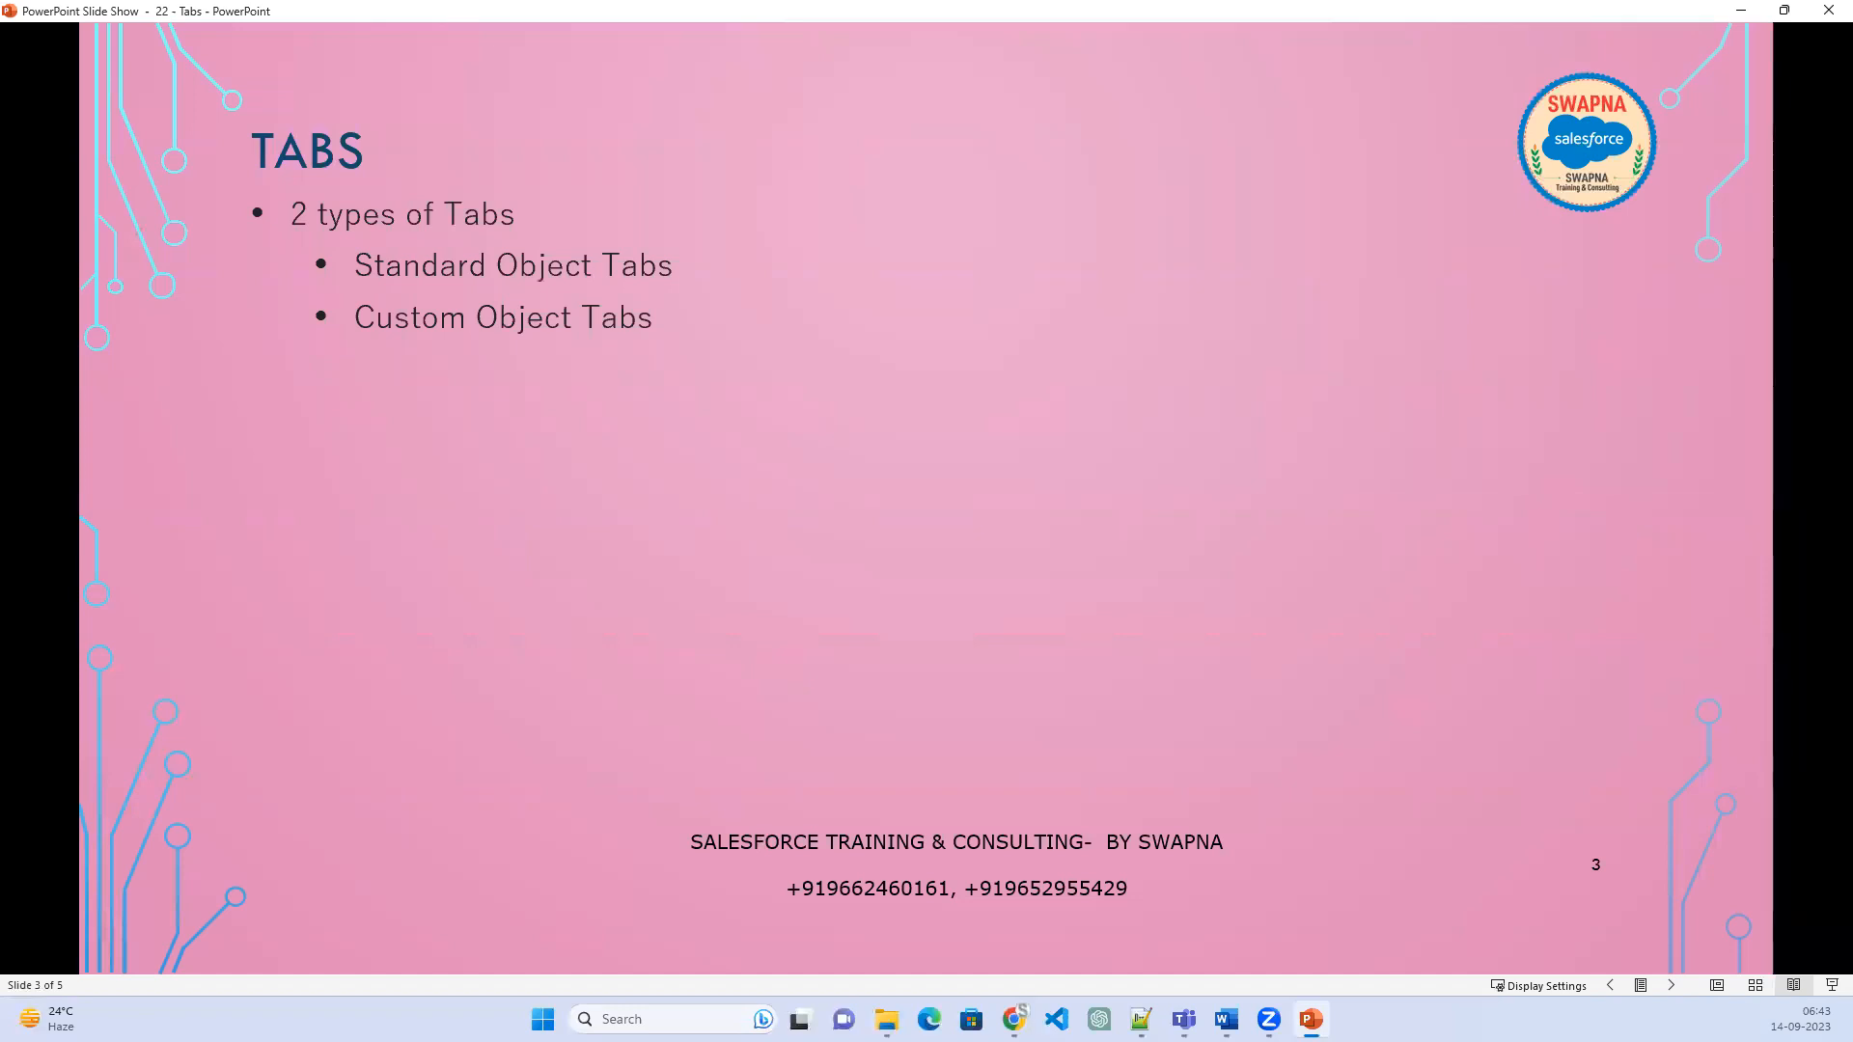
# - Annotate the Standard Object Tabs bullet with handwritten notes on the slide, and erase all the ink
pyautogui.moveTo(704, 269)
pyautogui.mouseDown()
pyautogui.moveTo(819, 220)
pyautogui.moveTo(867, 309)
pyautogui.moveTo(956, 353)
pyautogui.moveTo(1023, 299)
pyautogui.moveTo(1095, 360)
pyautogui.moveTo(1110, 314)
pyautogui.moveTo(1145, 403)
pyautogui.mouseUp()
pyautogui.moveTo(1236, 278); pyautogui.dragTo(1231, 384)
pyautogui.moveTo(1236, 278); pyautogui.dragTo(1308, 410)
pyautogui.moveTo(1240, 355)
pyautogui.mouseDown()
pyautogui.moveTo(1348, 315)
pyautogui.moveTo(1531, 292)
pyautogui.moveTo(1494, 344)
pyautogui.mouseUp()
pyautogui.click(1468, 286)
pyautogui.moveTo(311, 282)
pyautogui.mouseDown()
pyautogui.moveTo(695, 224)
pyautogui.moveTo(329, 266)
pyautogui.mouseUp()
pyautogui.moveTo(890, 179)
pyautogui.mouseDown()
pyautogui.moveTo(850, 198)
pyautogui.moveTo(970, 220)
pyautogui.moveTo(1039, 180)
pyautogui.moveTo(1190, 220)
pyautogui.mouseUp()
pyautogui.moveTo(1224, 106); pyautogui.dragTo(1245, 173)
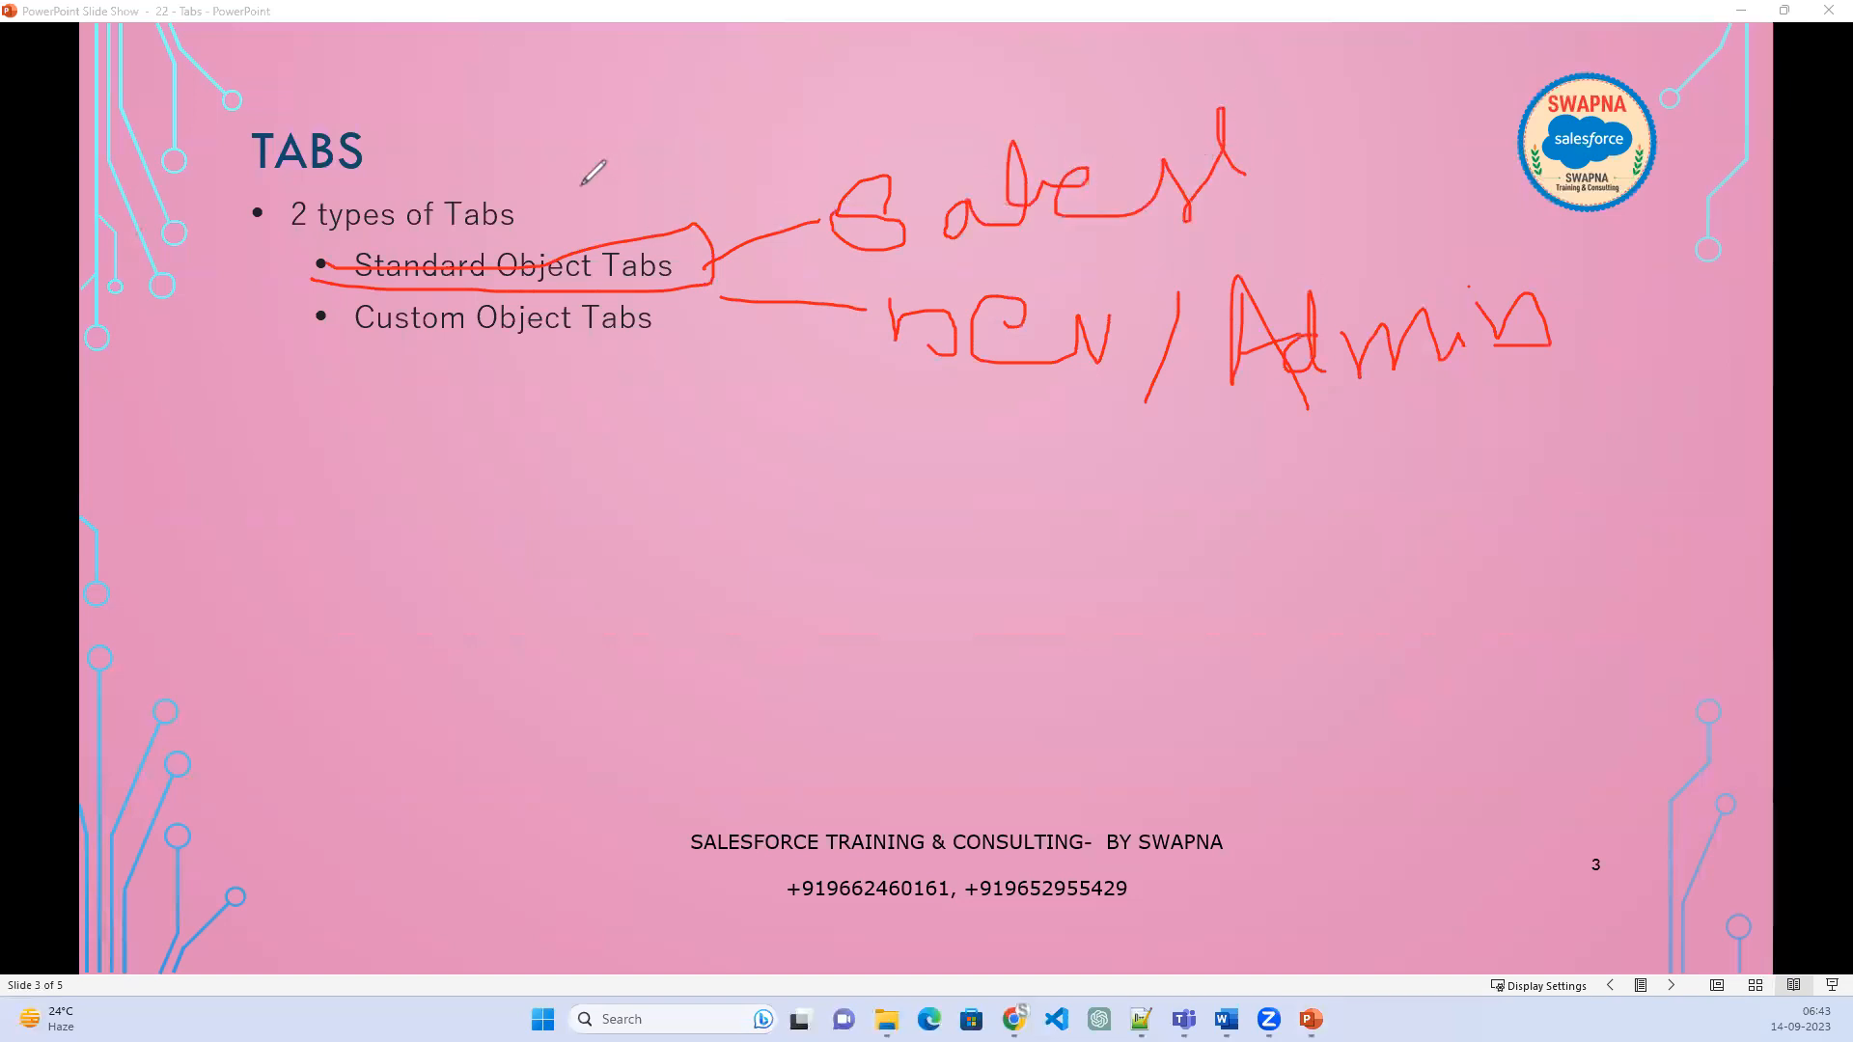
pyautogui.moveTo(547, 250); pyautogui.dragTo(625, 134)
pyautogui.moveTo(639, 168)
pyautogui.mouseDown()
pyautogui.moveTo(633, 99)
pyautogui.moveTo(688, 144)
pyautogui.moveTo(732, 109)
pyautogui.moveTo(951, 114)
pyautogui.moveTo(942, 73)
pyautogui.moveTo(982, 60)
pyautogui.moveTo(975, 153)
pyautogui.mouseUp()
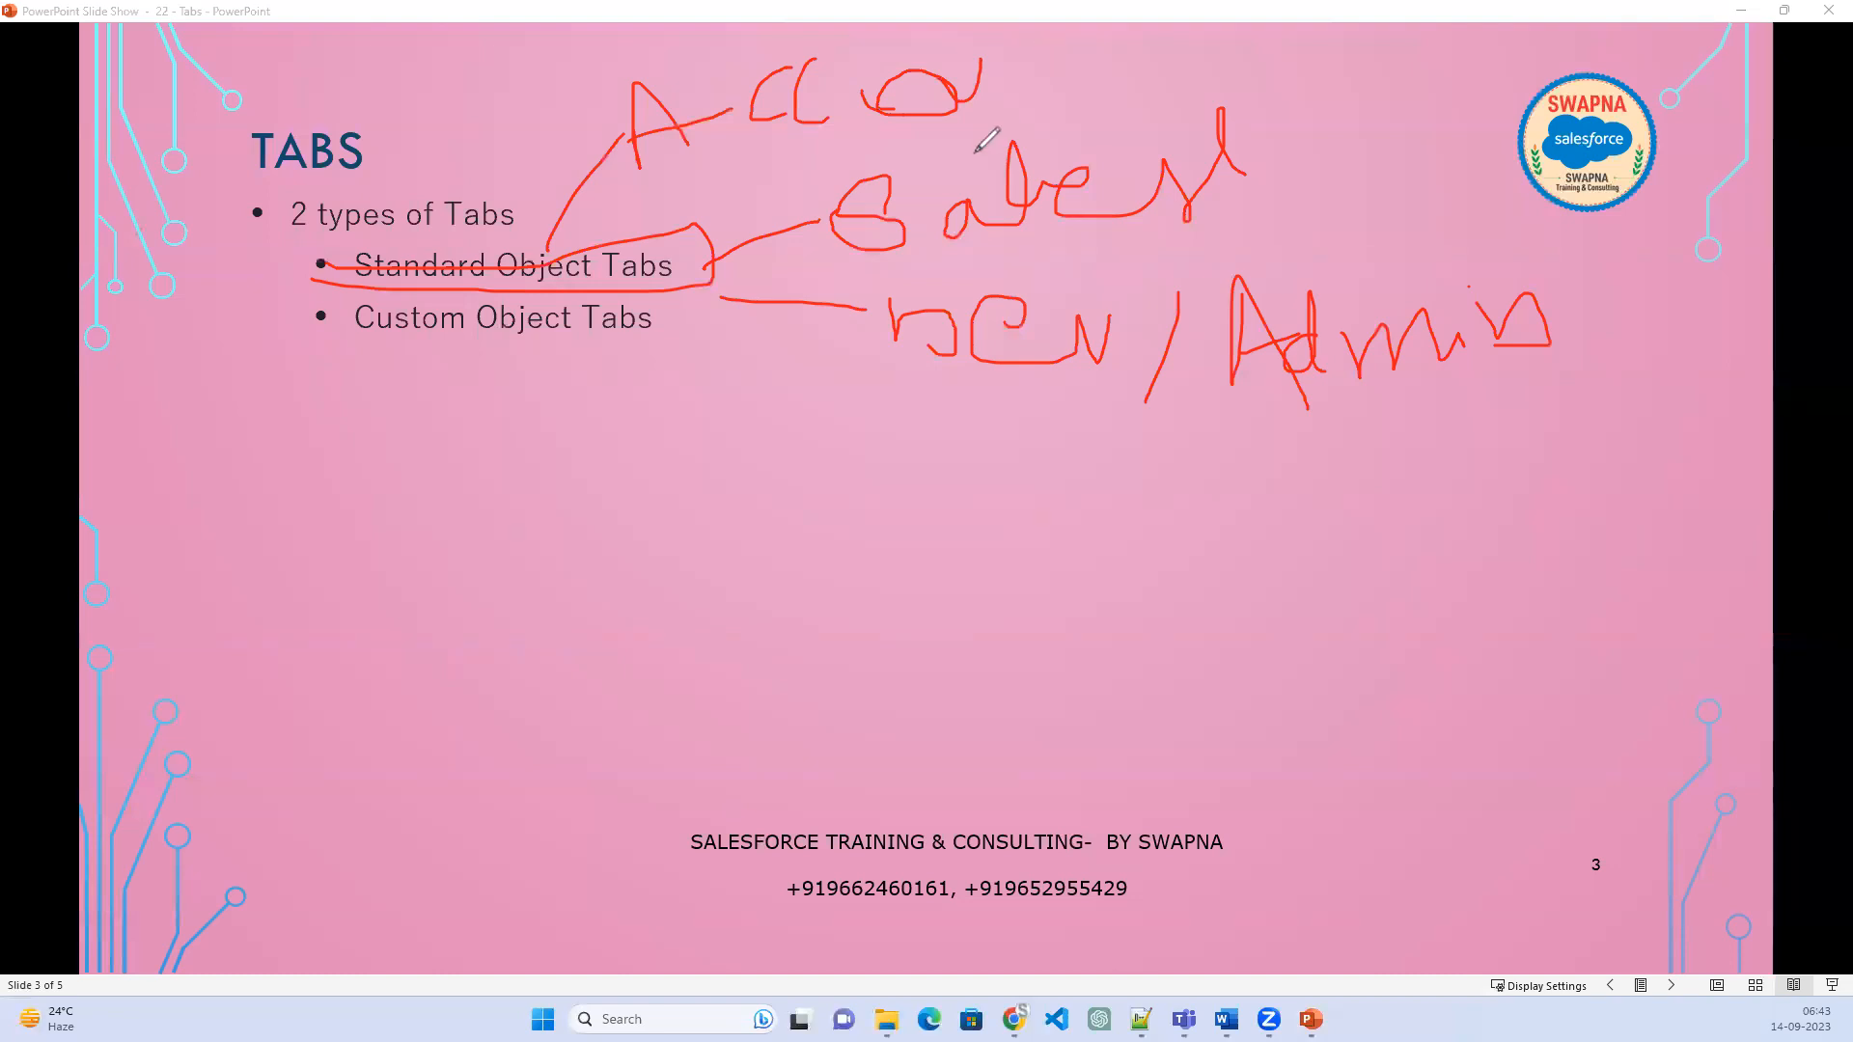
pyautogui.moveTo(1098, 56); pyautogui.dragTo(1131, 110)
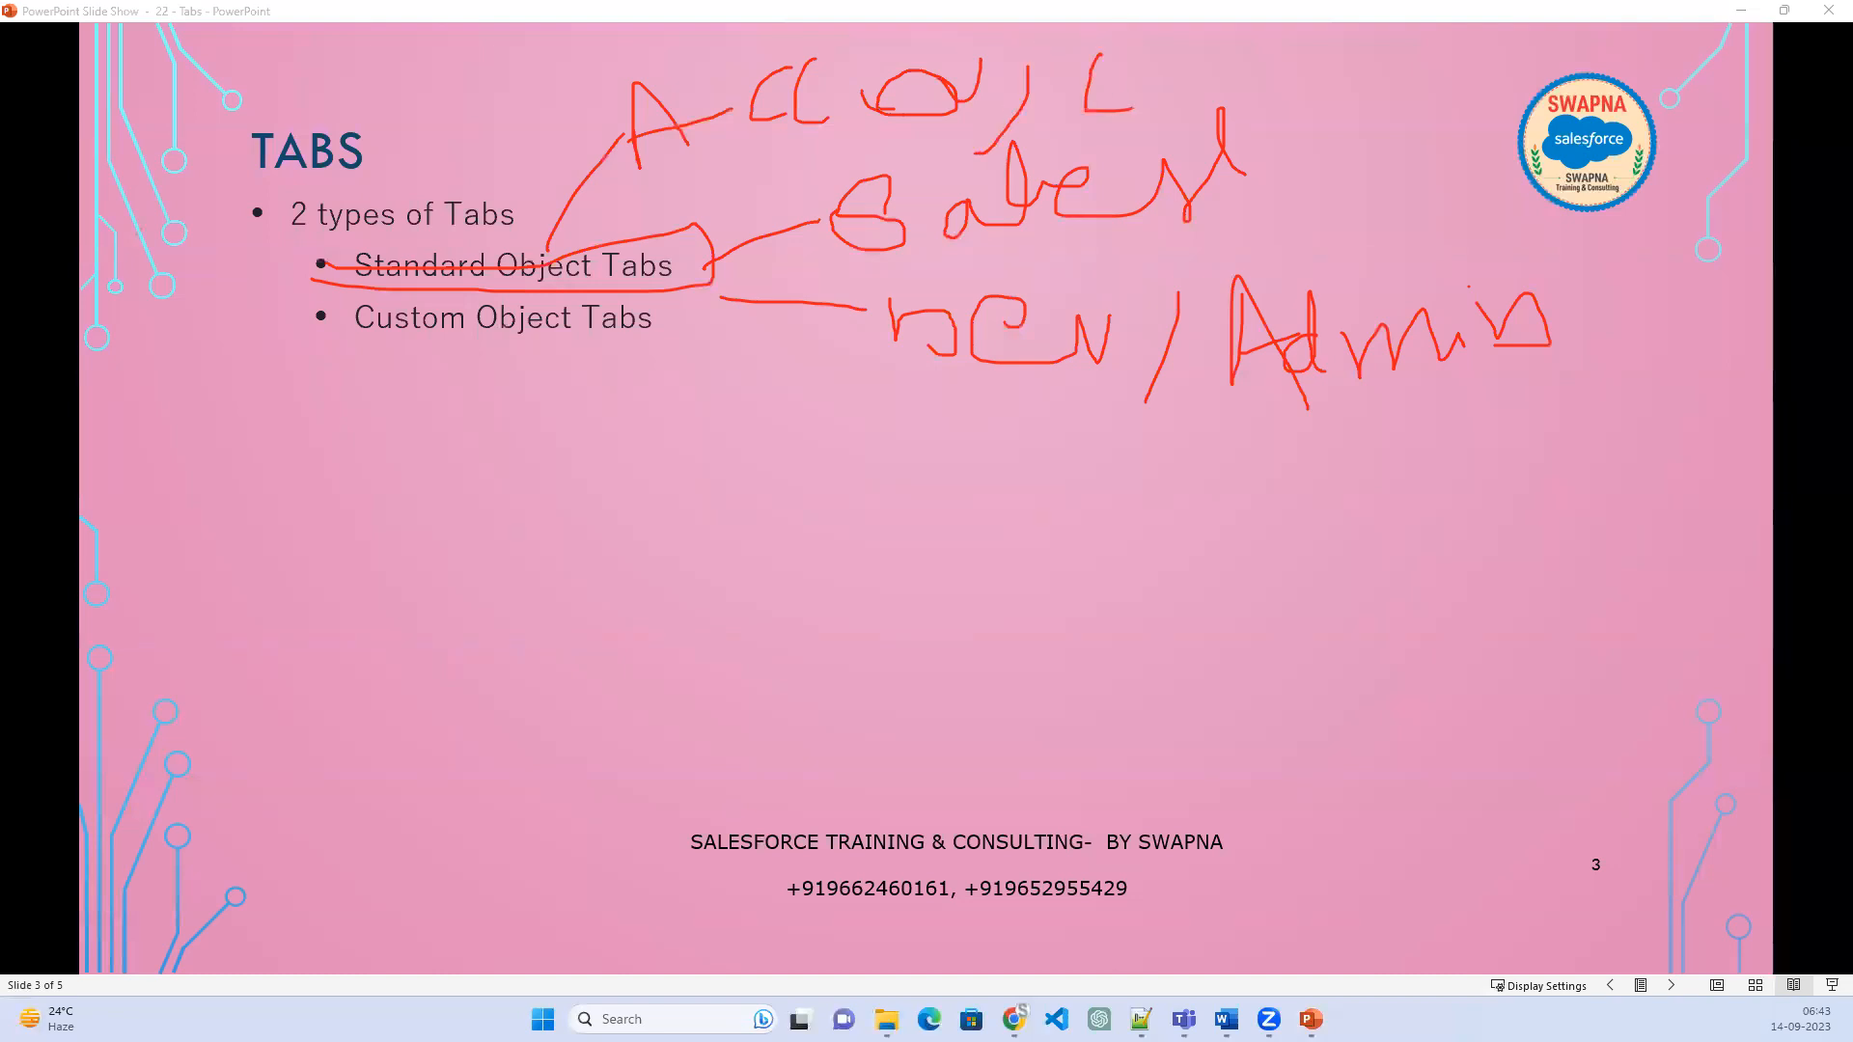
pyautogui.press('e')
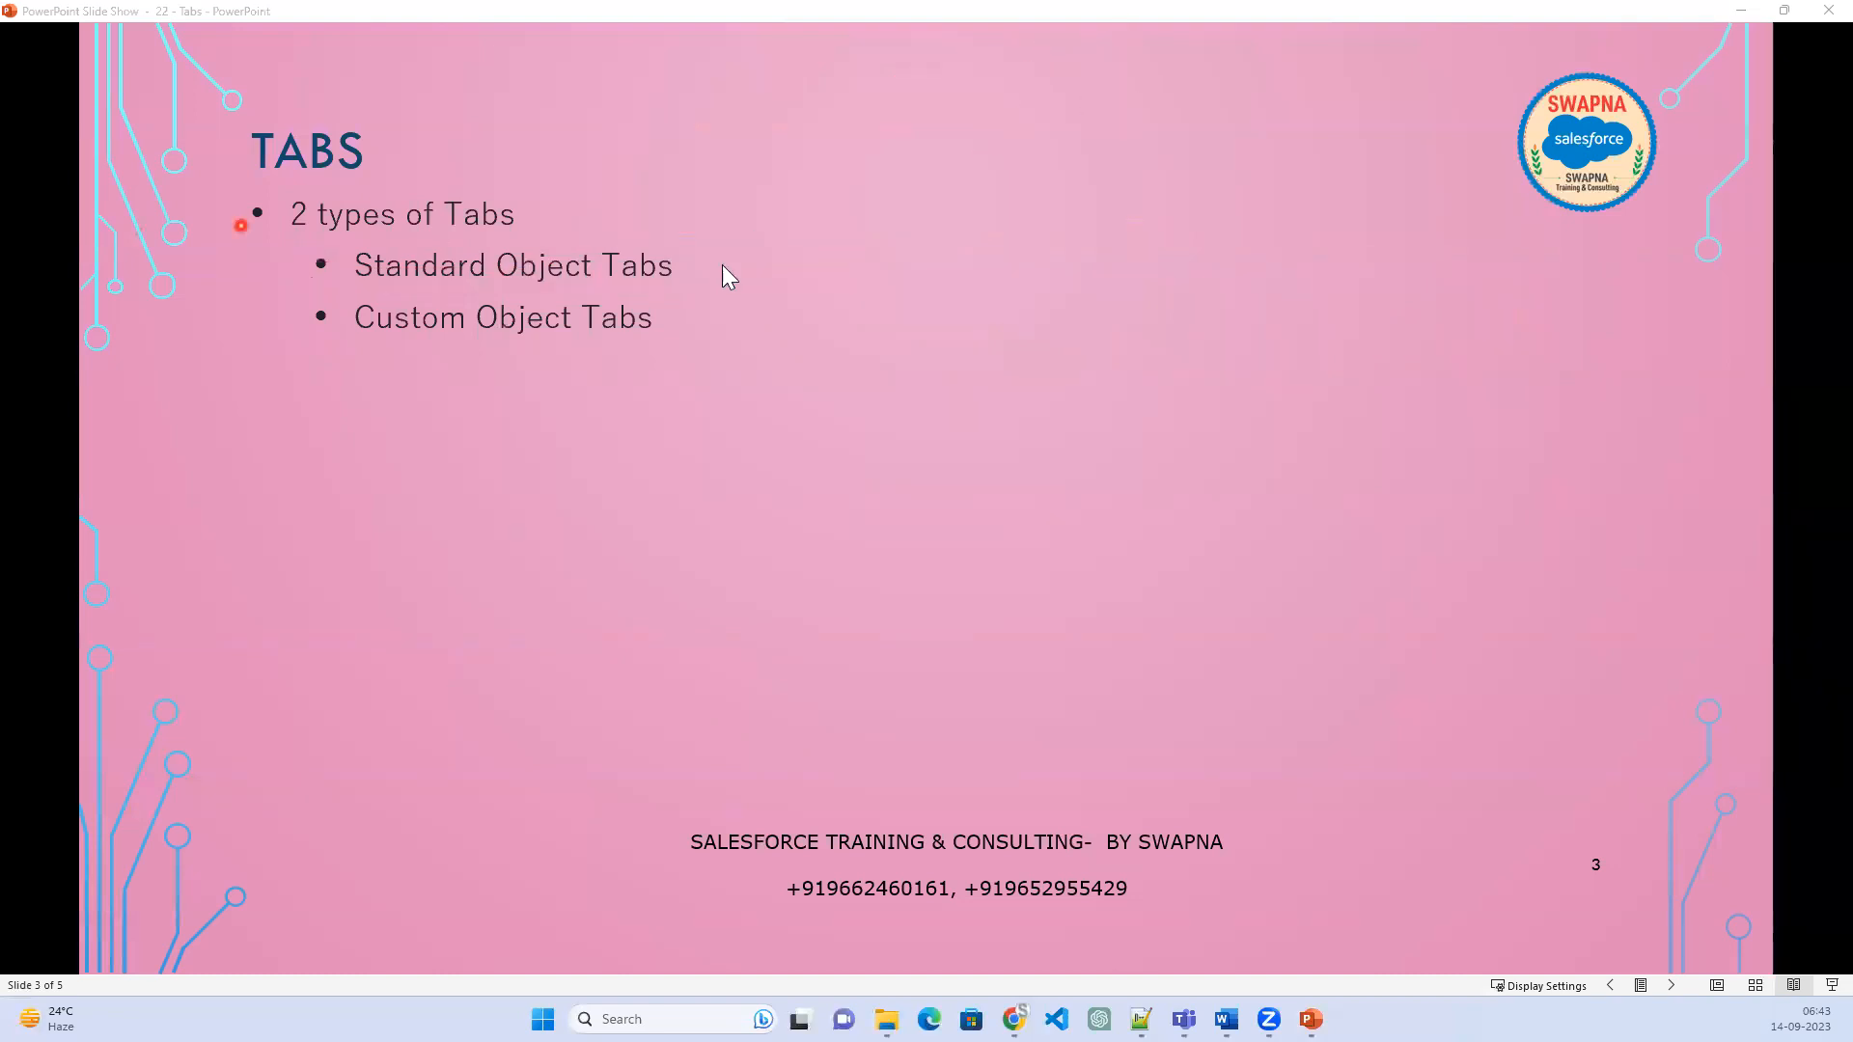
# - Switch back to Salesforce and start a new custom object tab for the Order object with the Boat tab style
pyautogui.click(1741, 9)
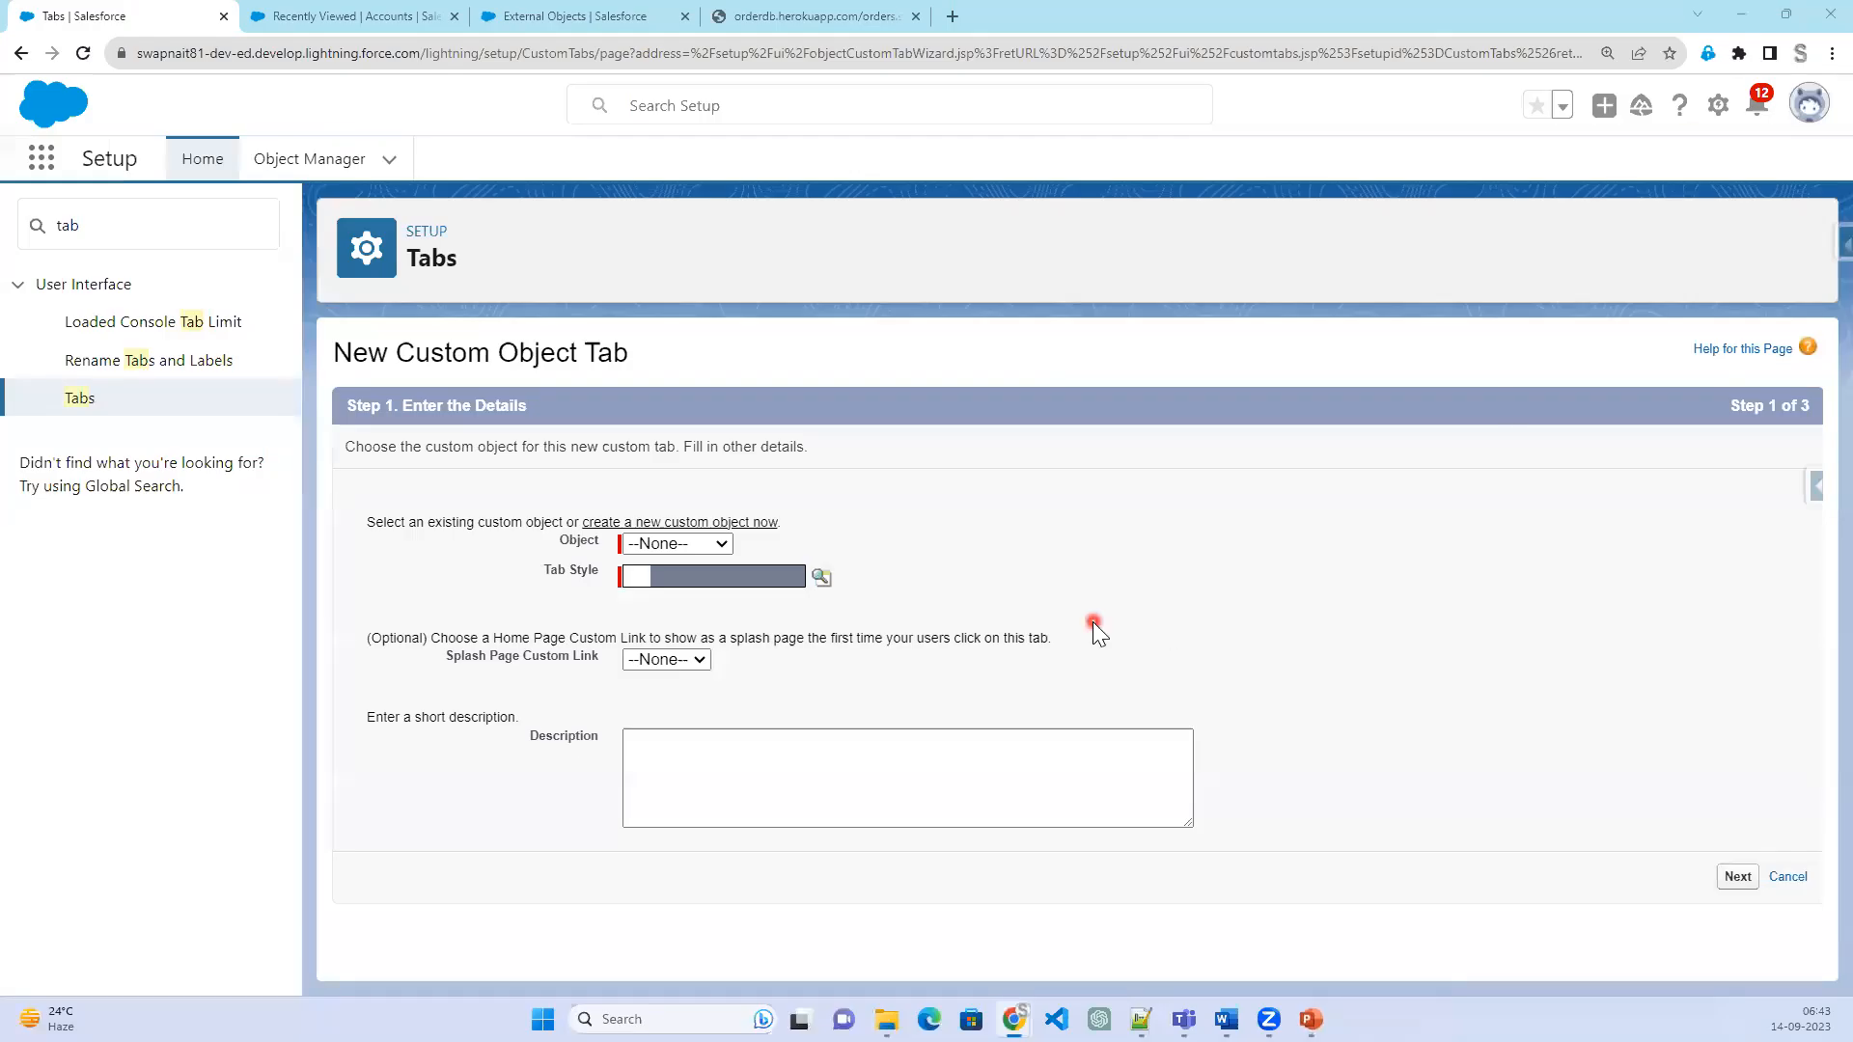
pyautogui.click(79, 398)
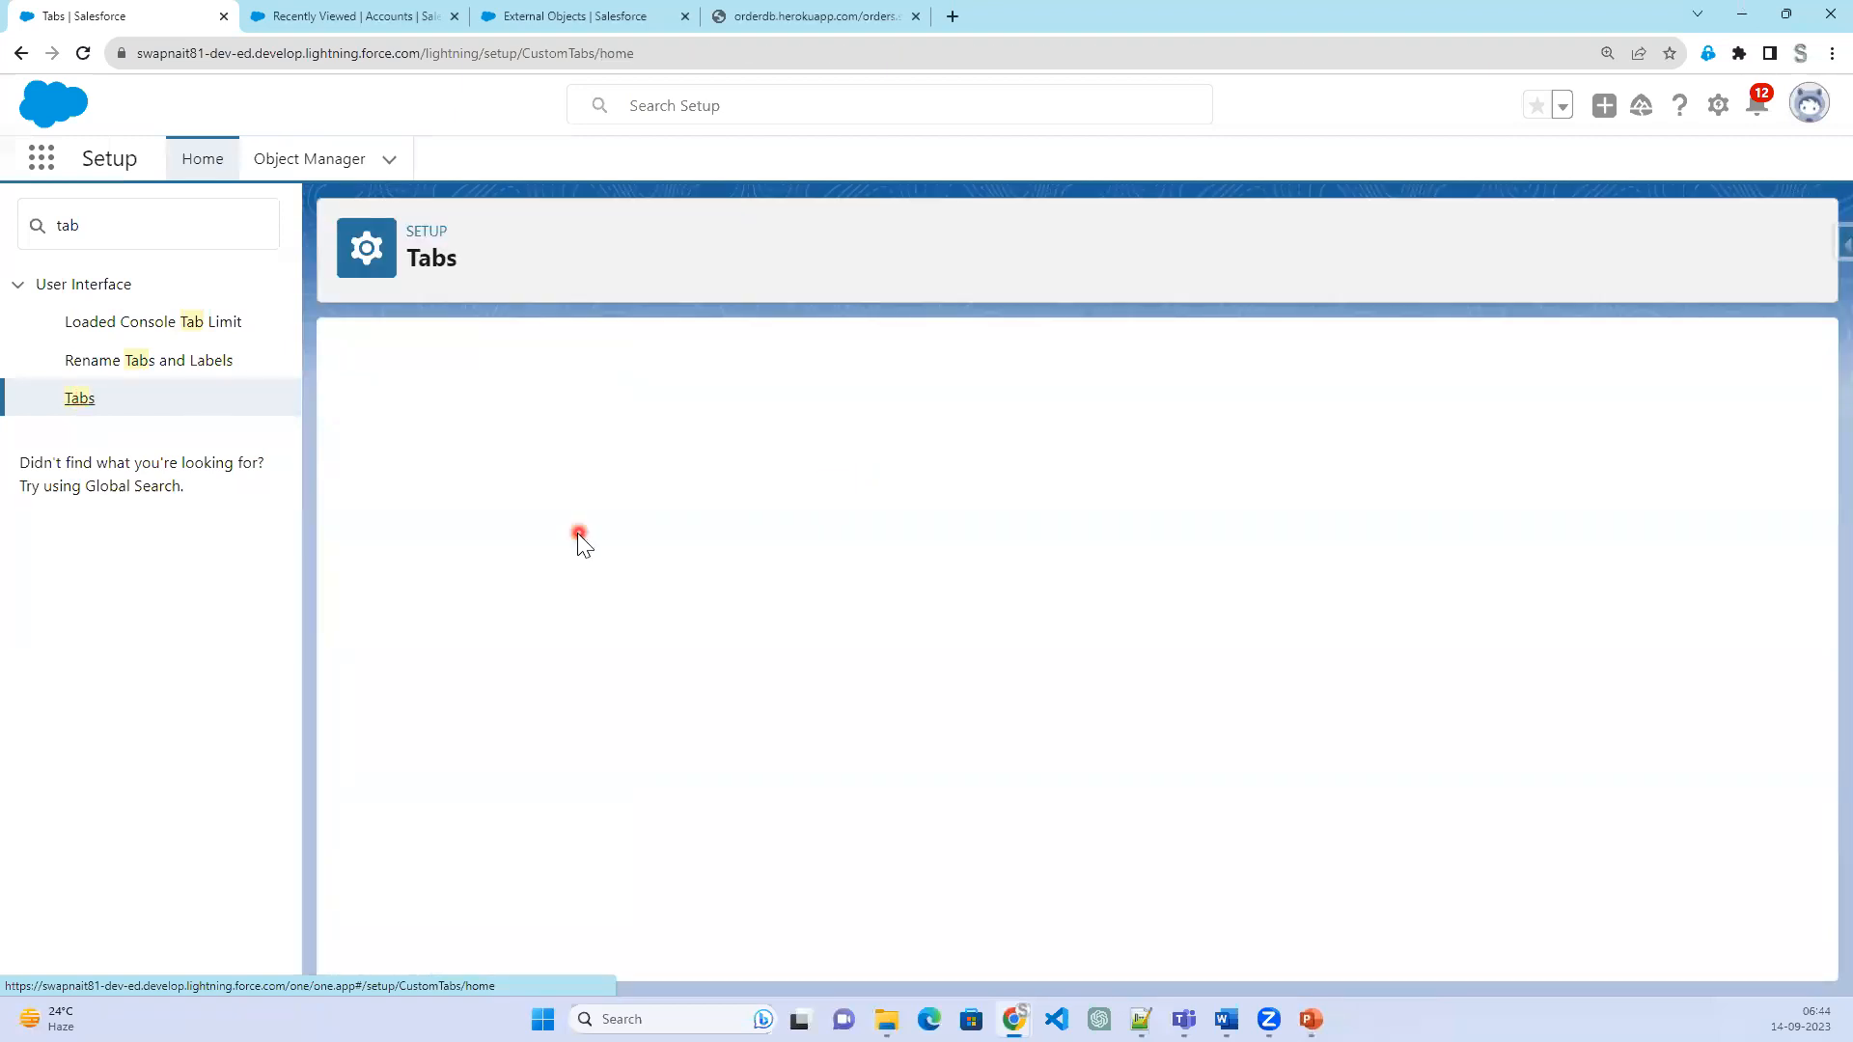
pyautogui.click(810, 531)
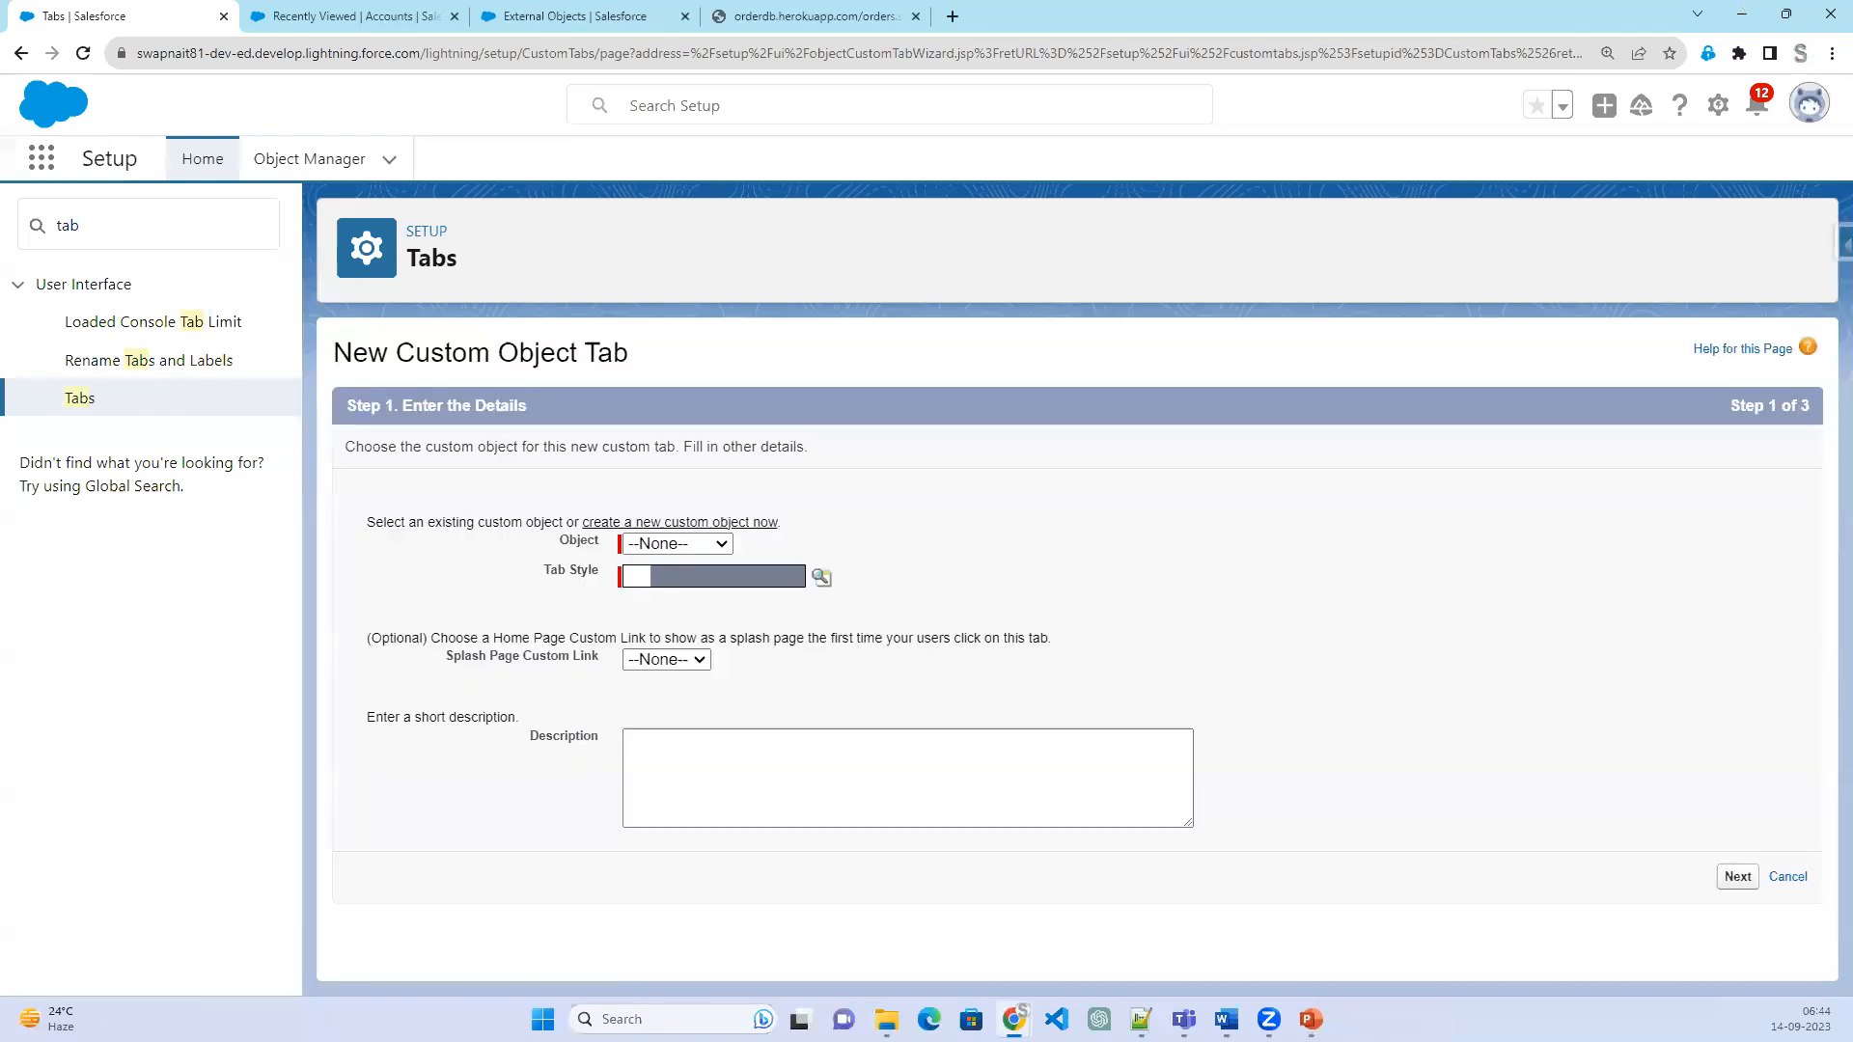
pyautogui.click(685, 542)
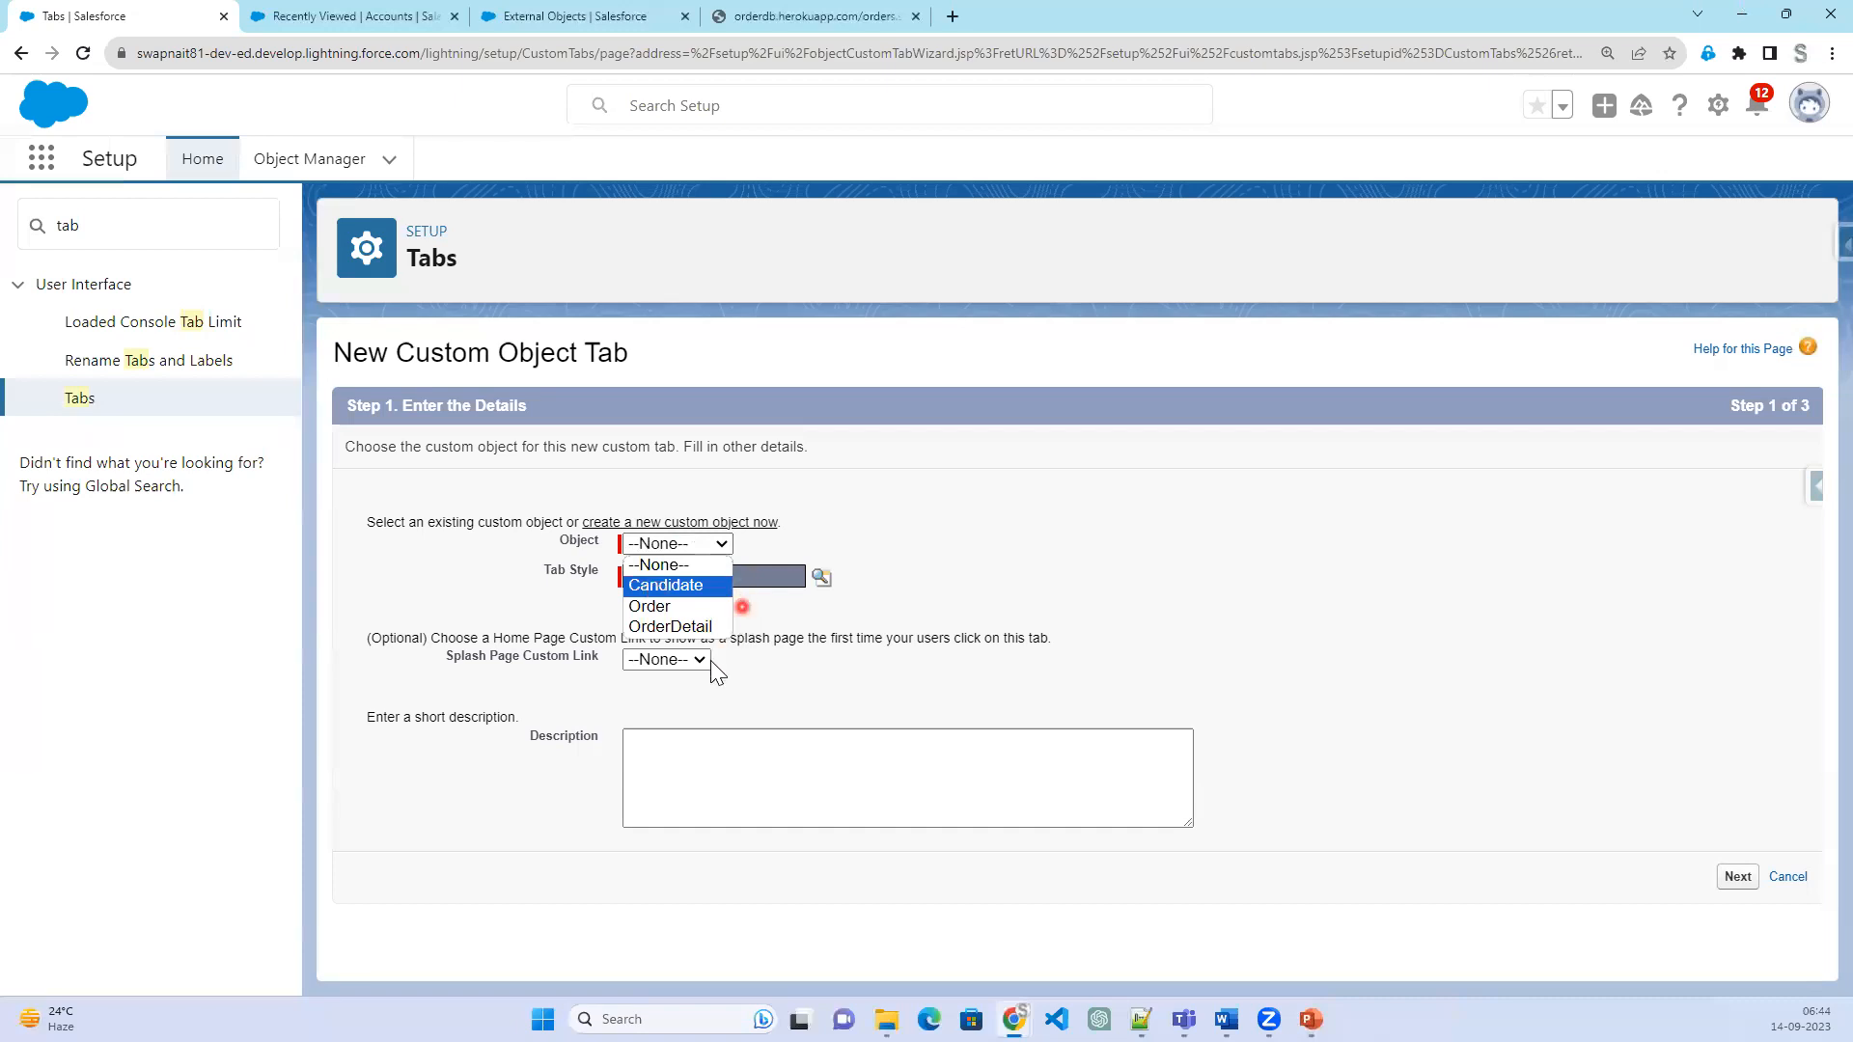
pyautogui.click(682, 610)
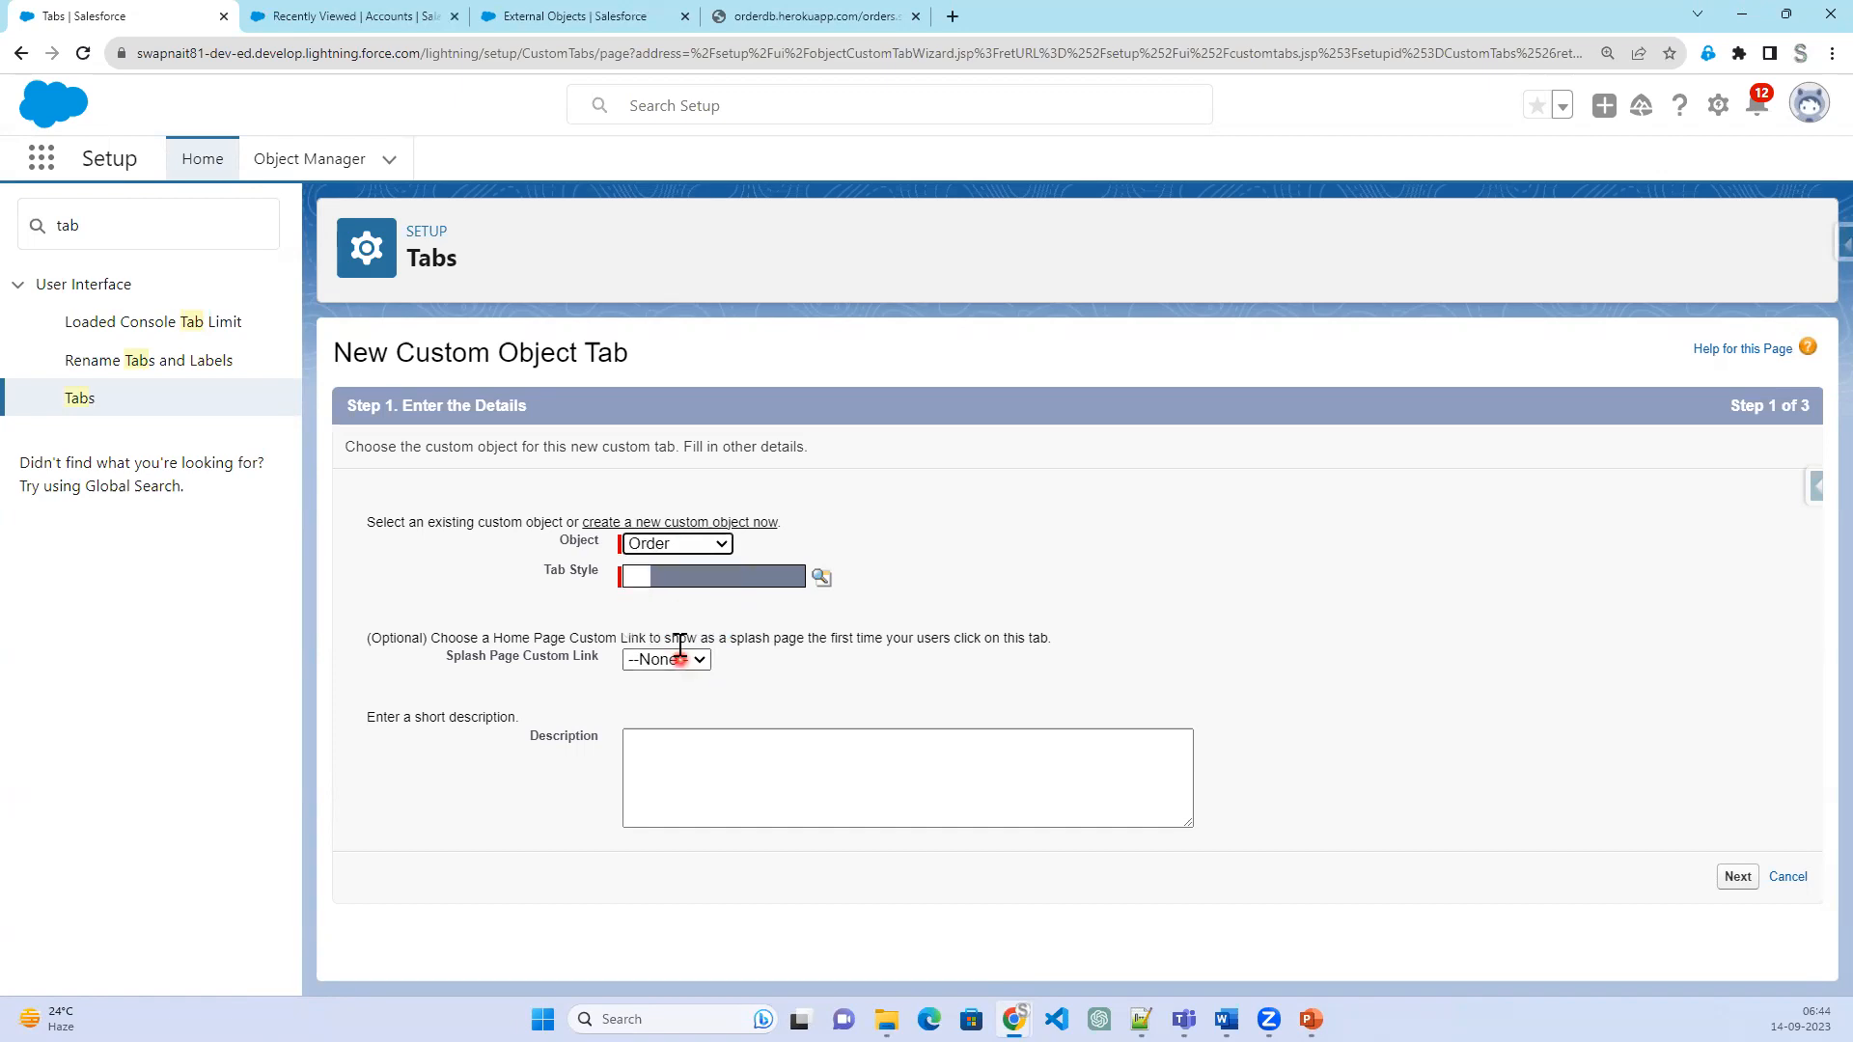
pyautogui.click(823, 577)
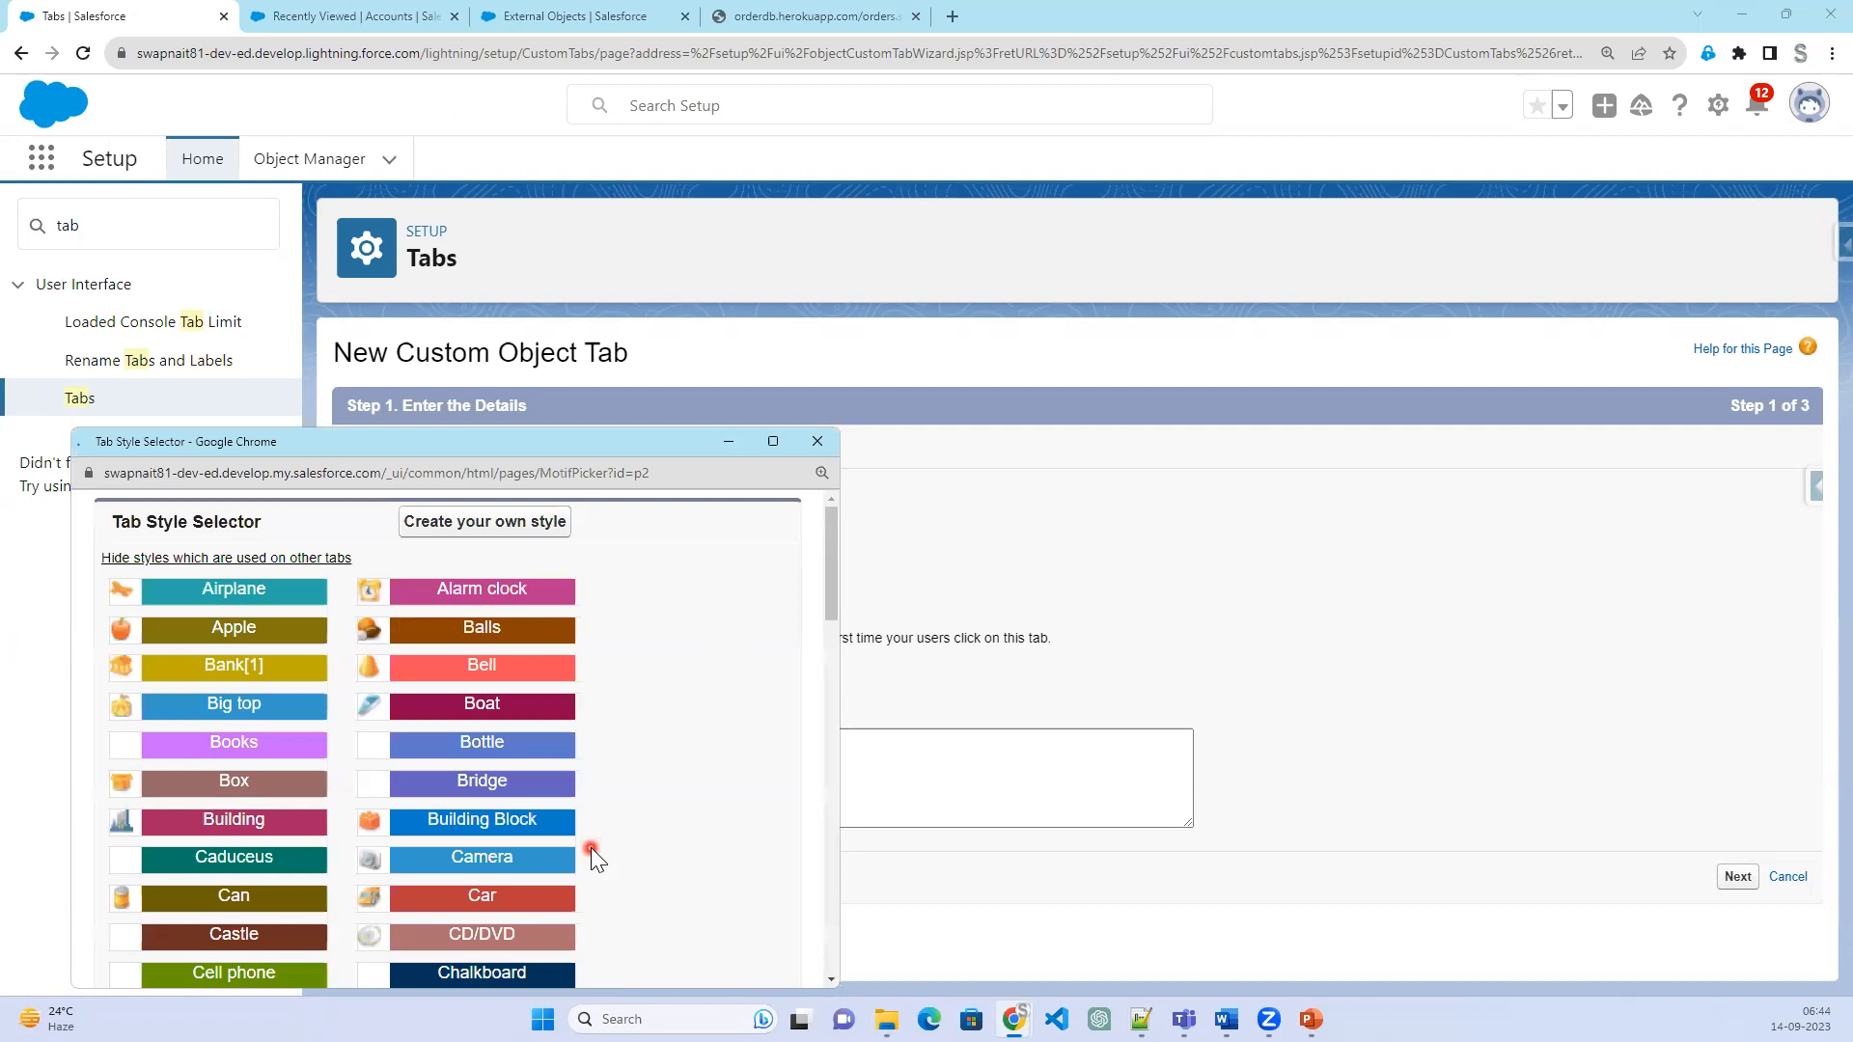
pyautogui.click(507, 710)
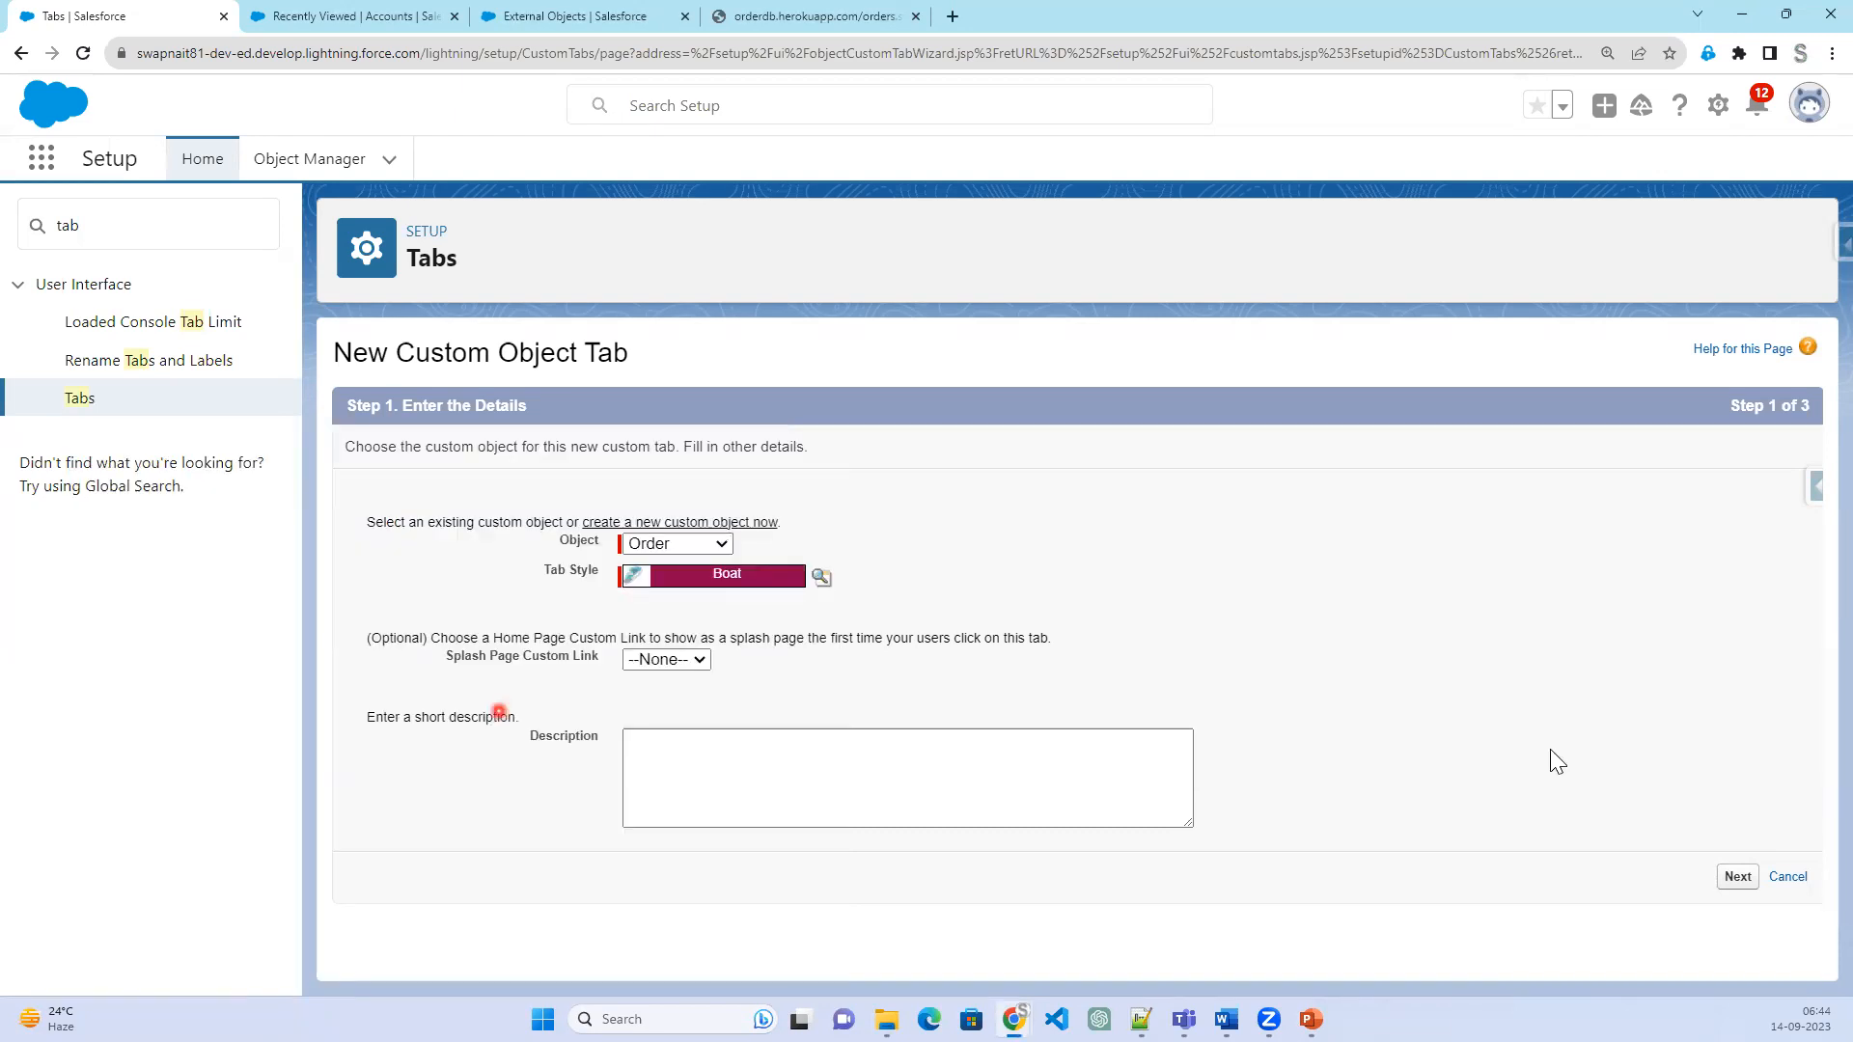
# - Keep the Order tab Default On for all profiles, include it in all custom apps, and save it
pyautogui.click(1737, 877)
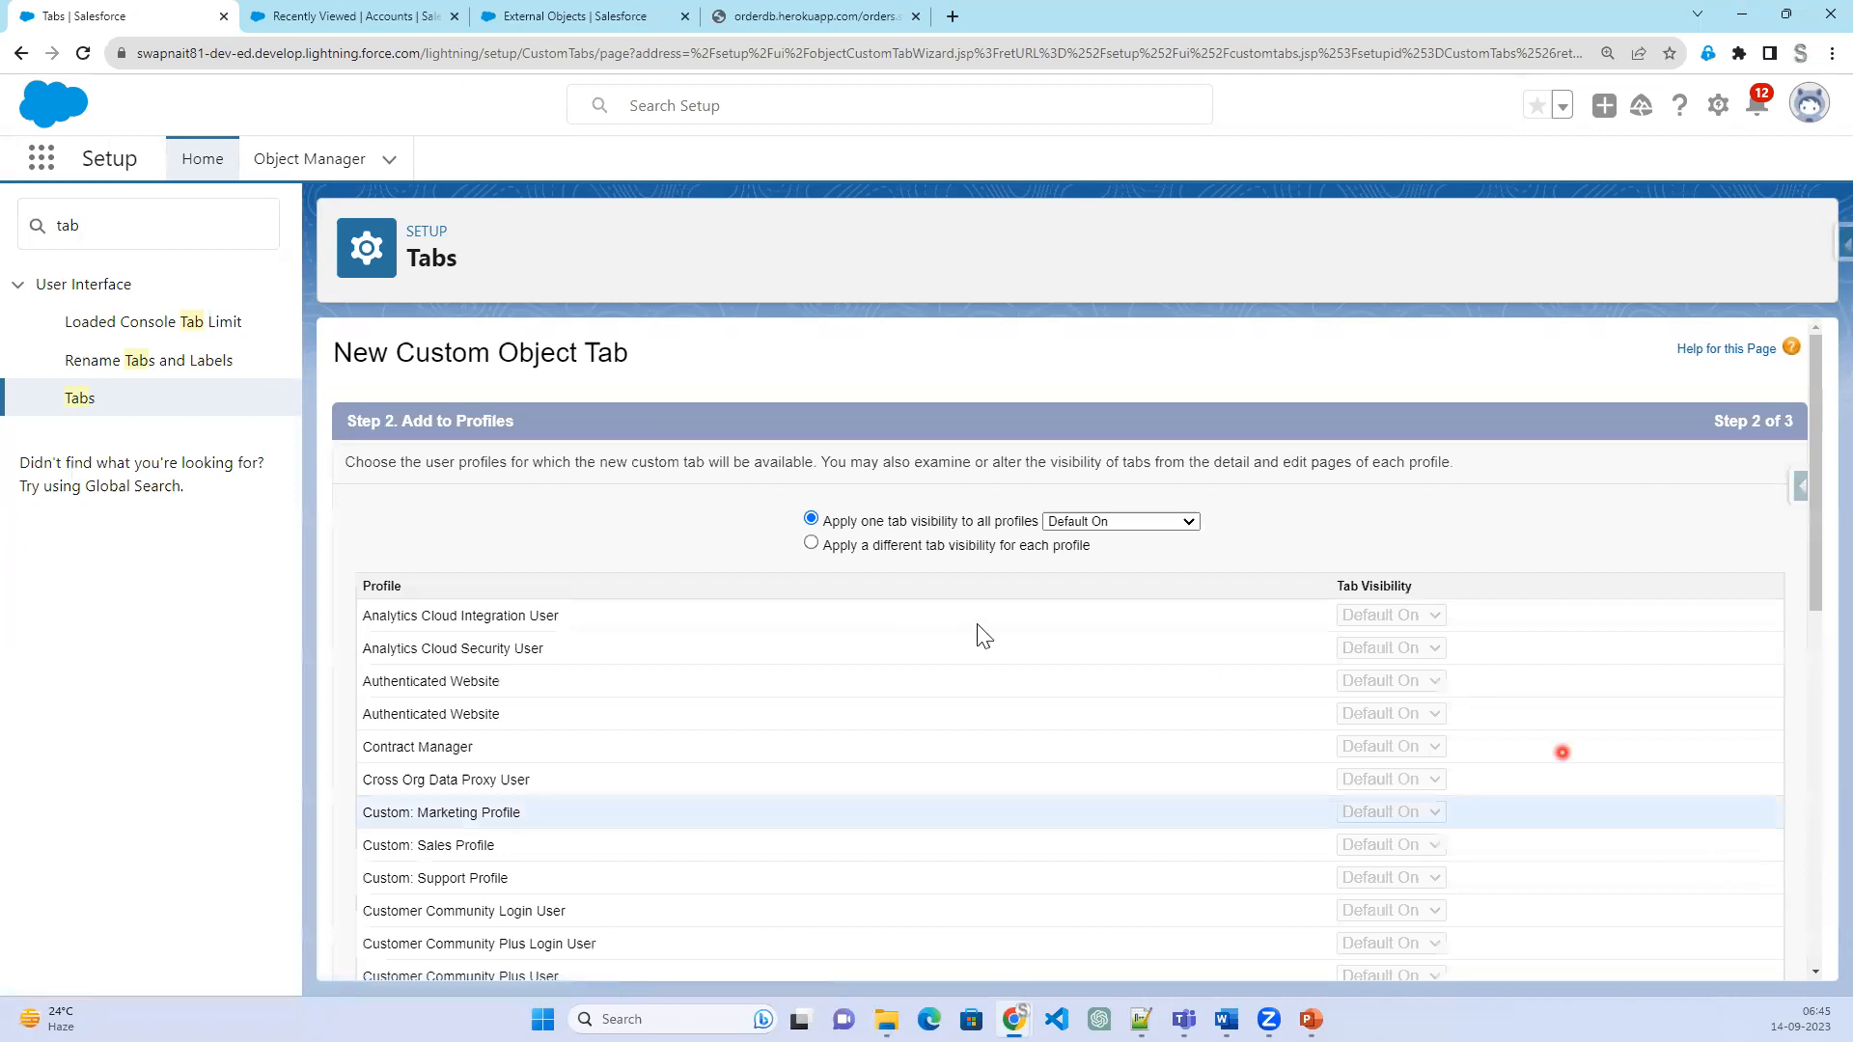
pyautogui.scroll(-15, 1446, 869)
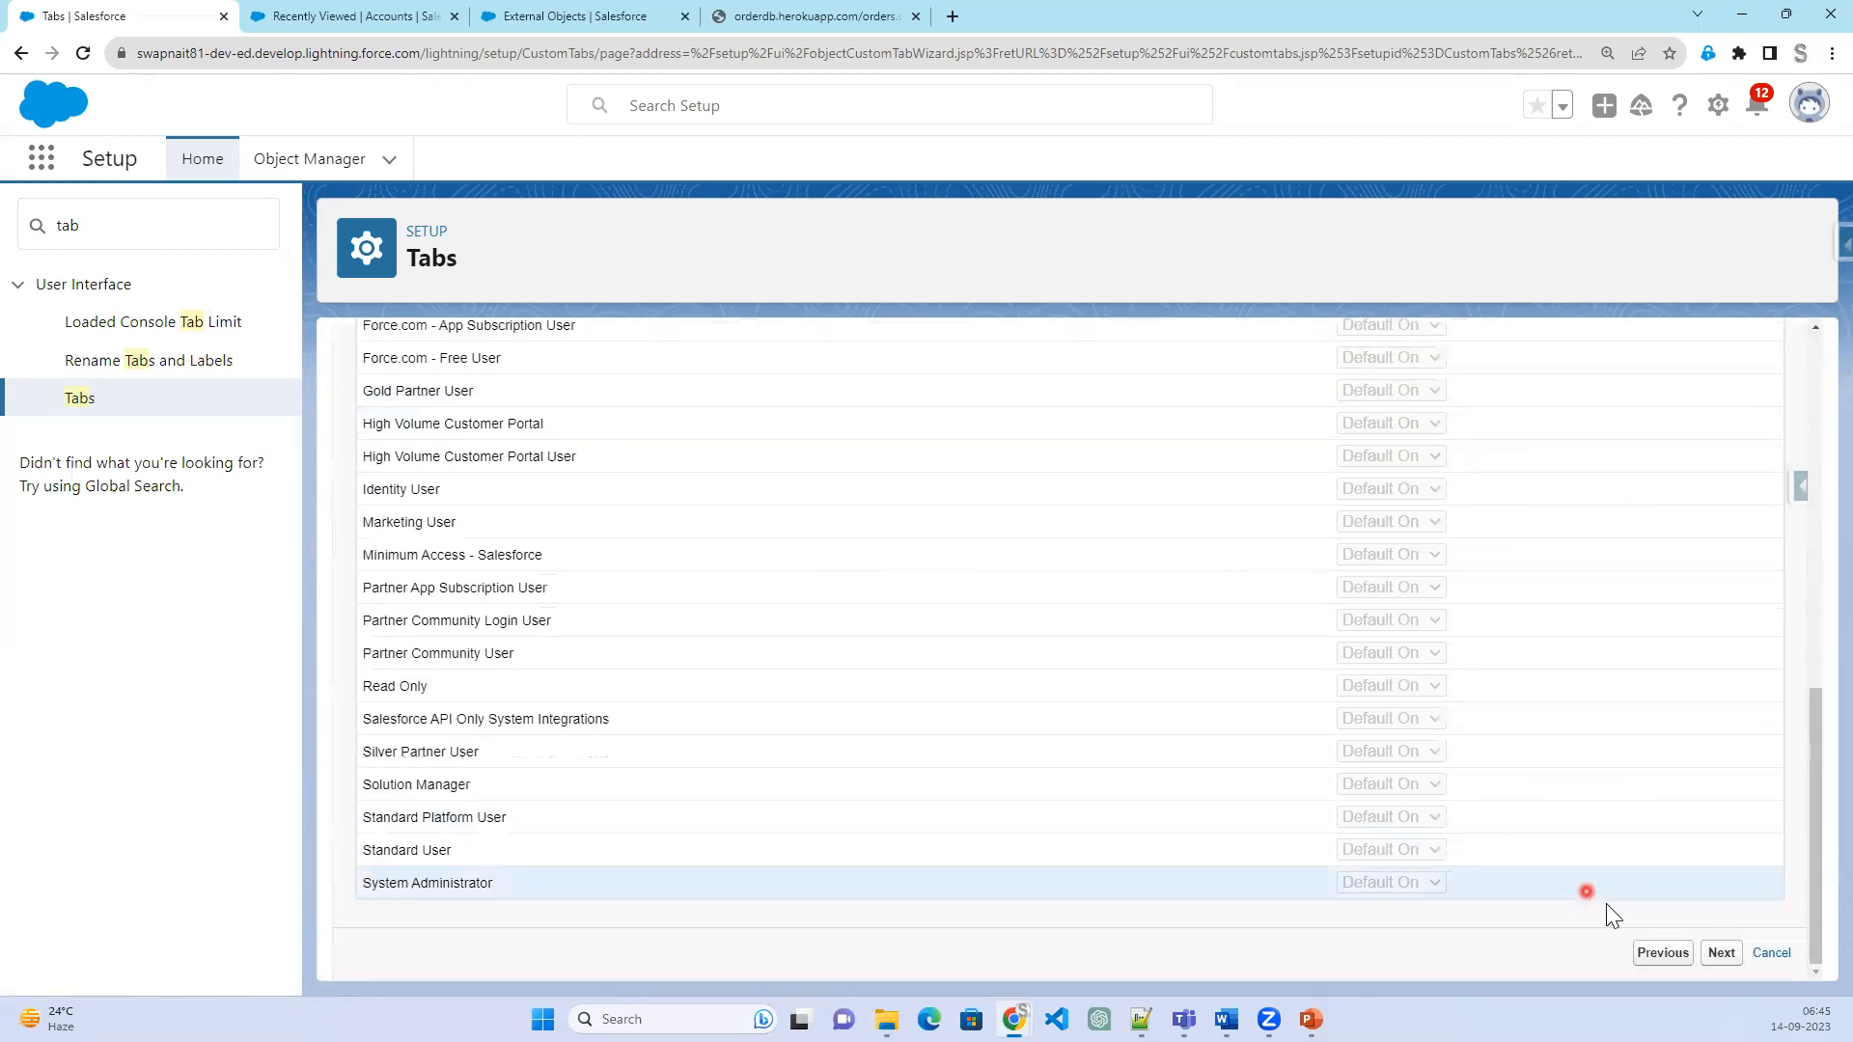
pyautogui.click(1728, 955)
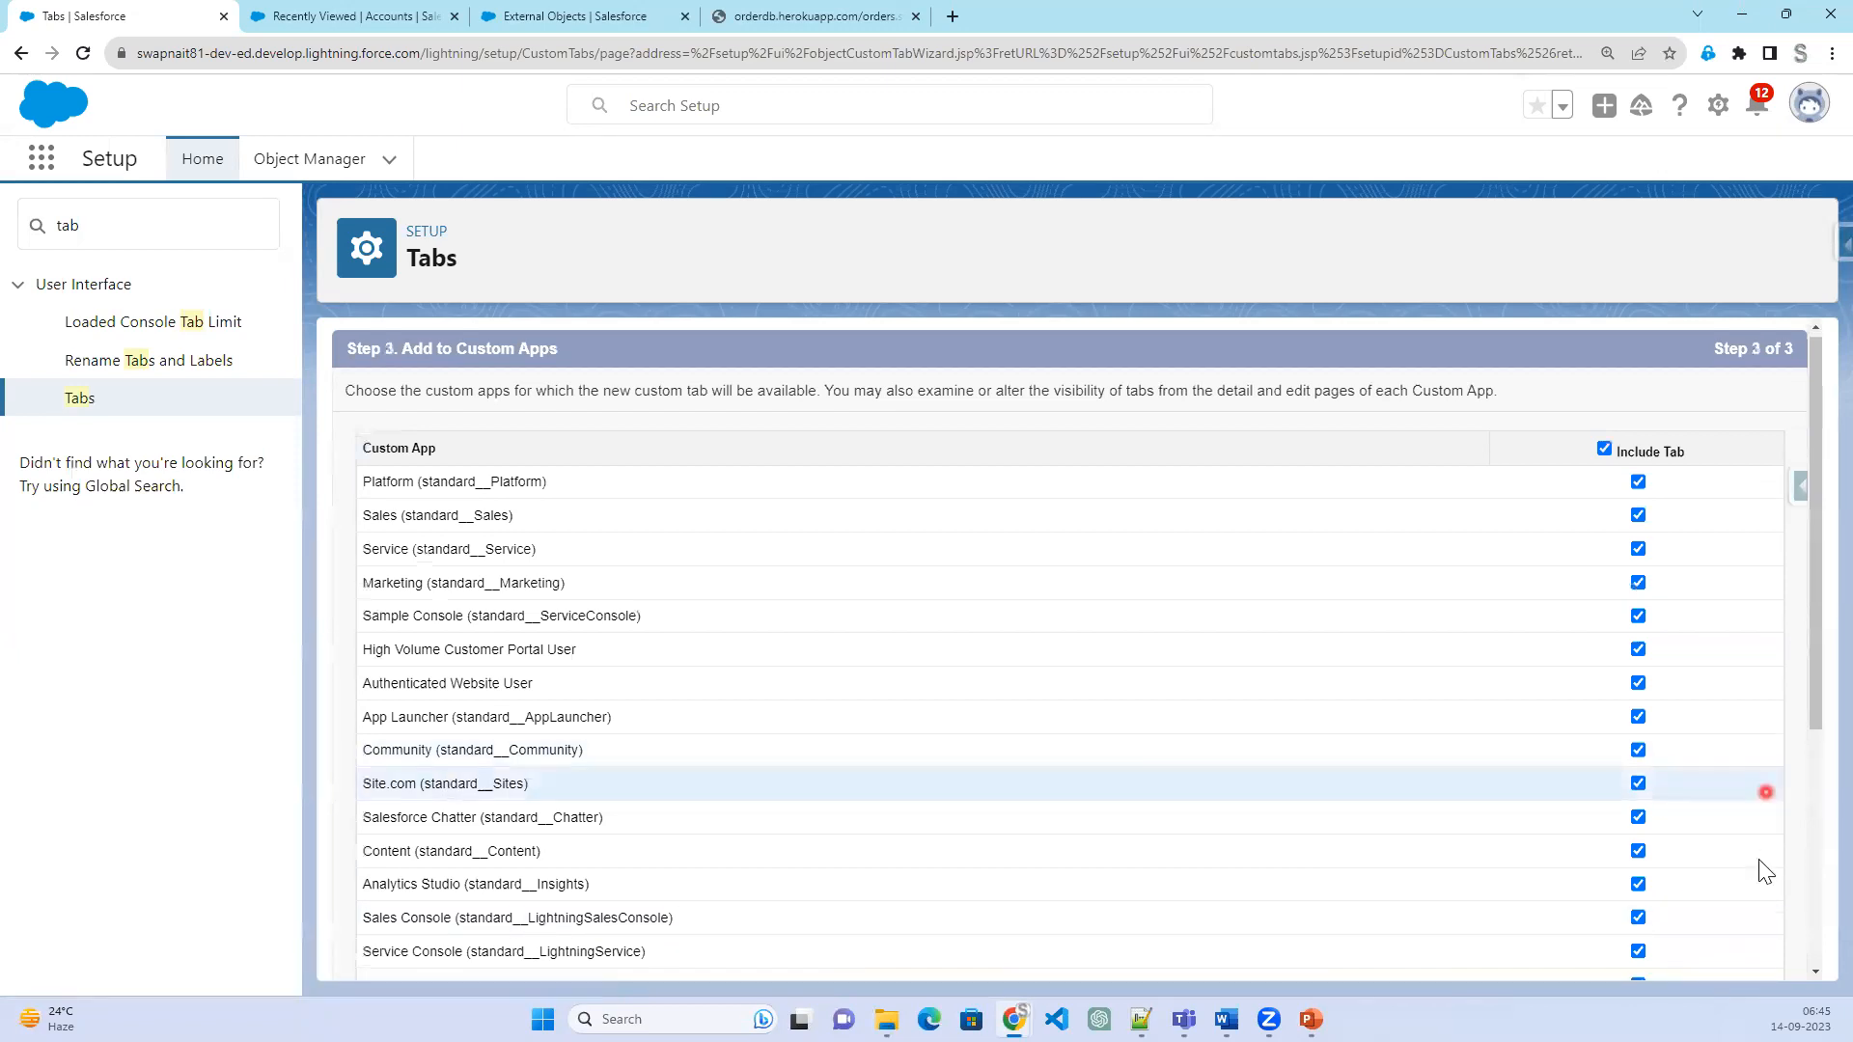
pyautogui.scroll(-5, 1752, 888)
pyautogui.click(1727, 962)
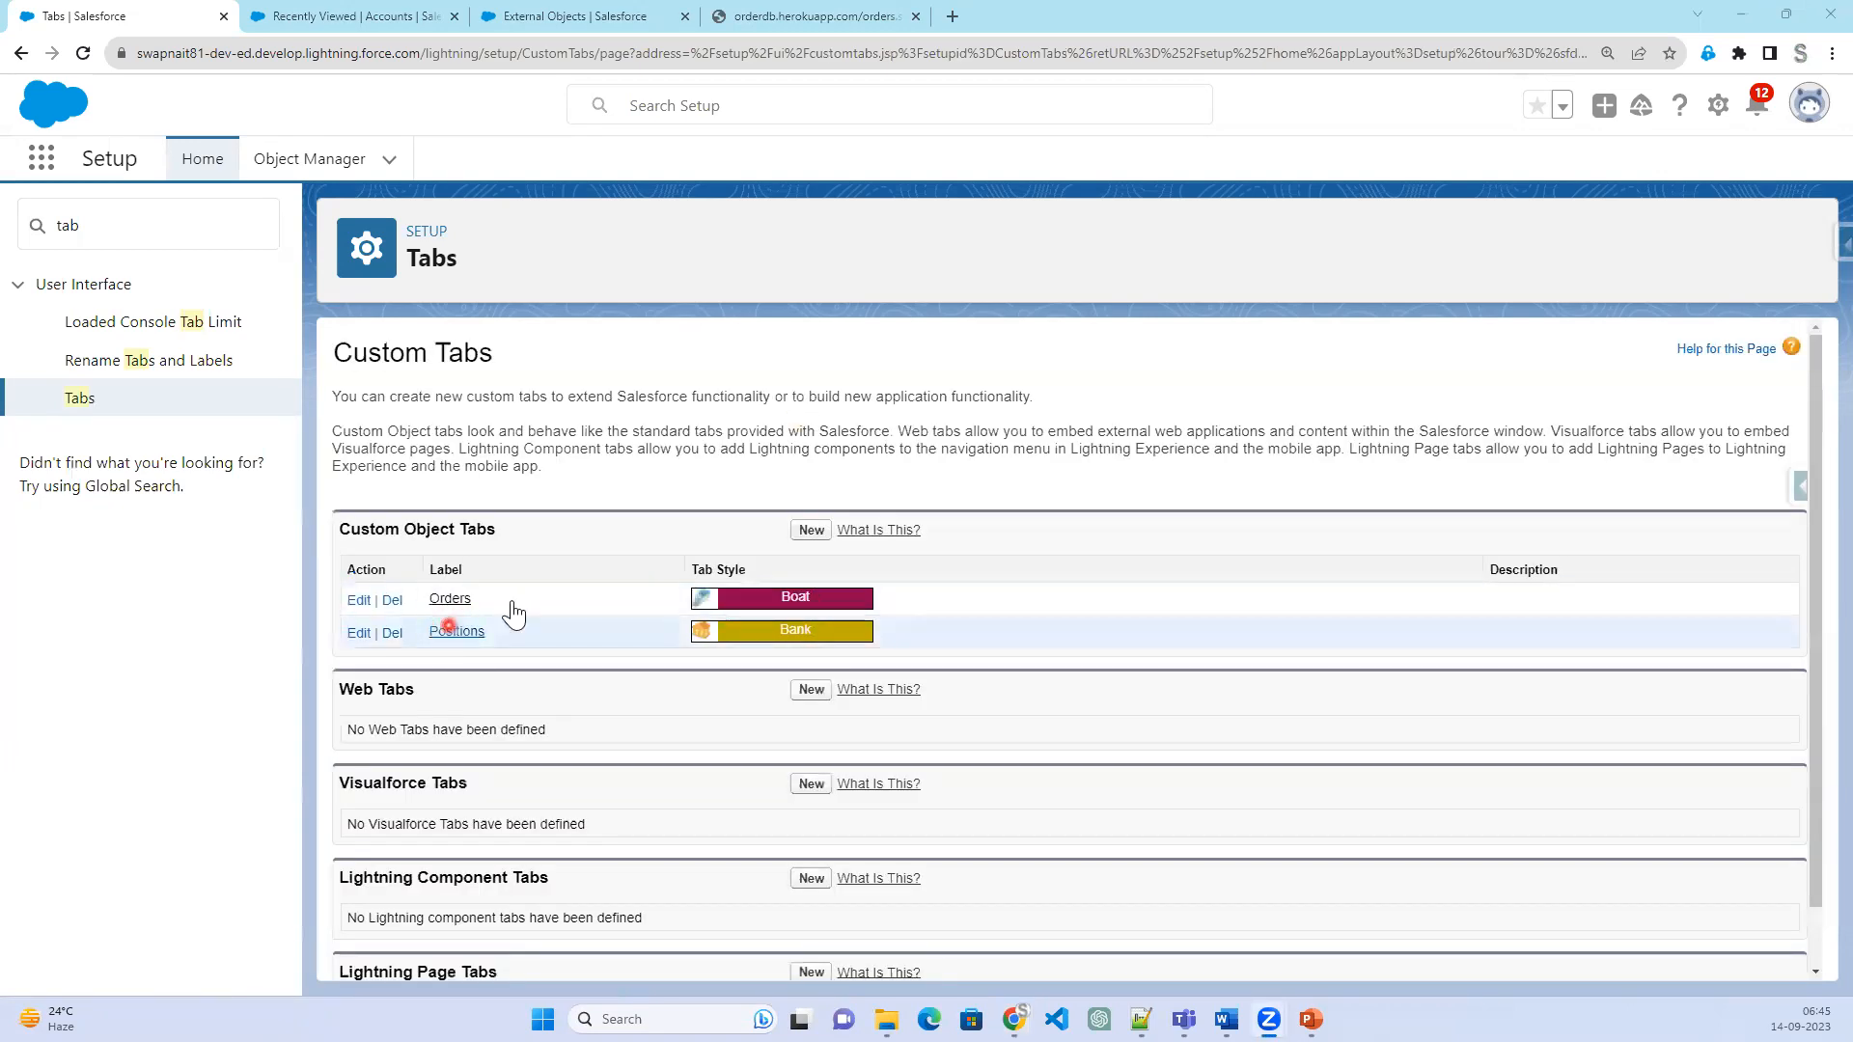
# - Start another custom object tab for the OrderDetail object with the Bridge tab style
pyautogui.click(821, 524)
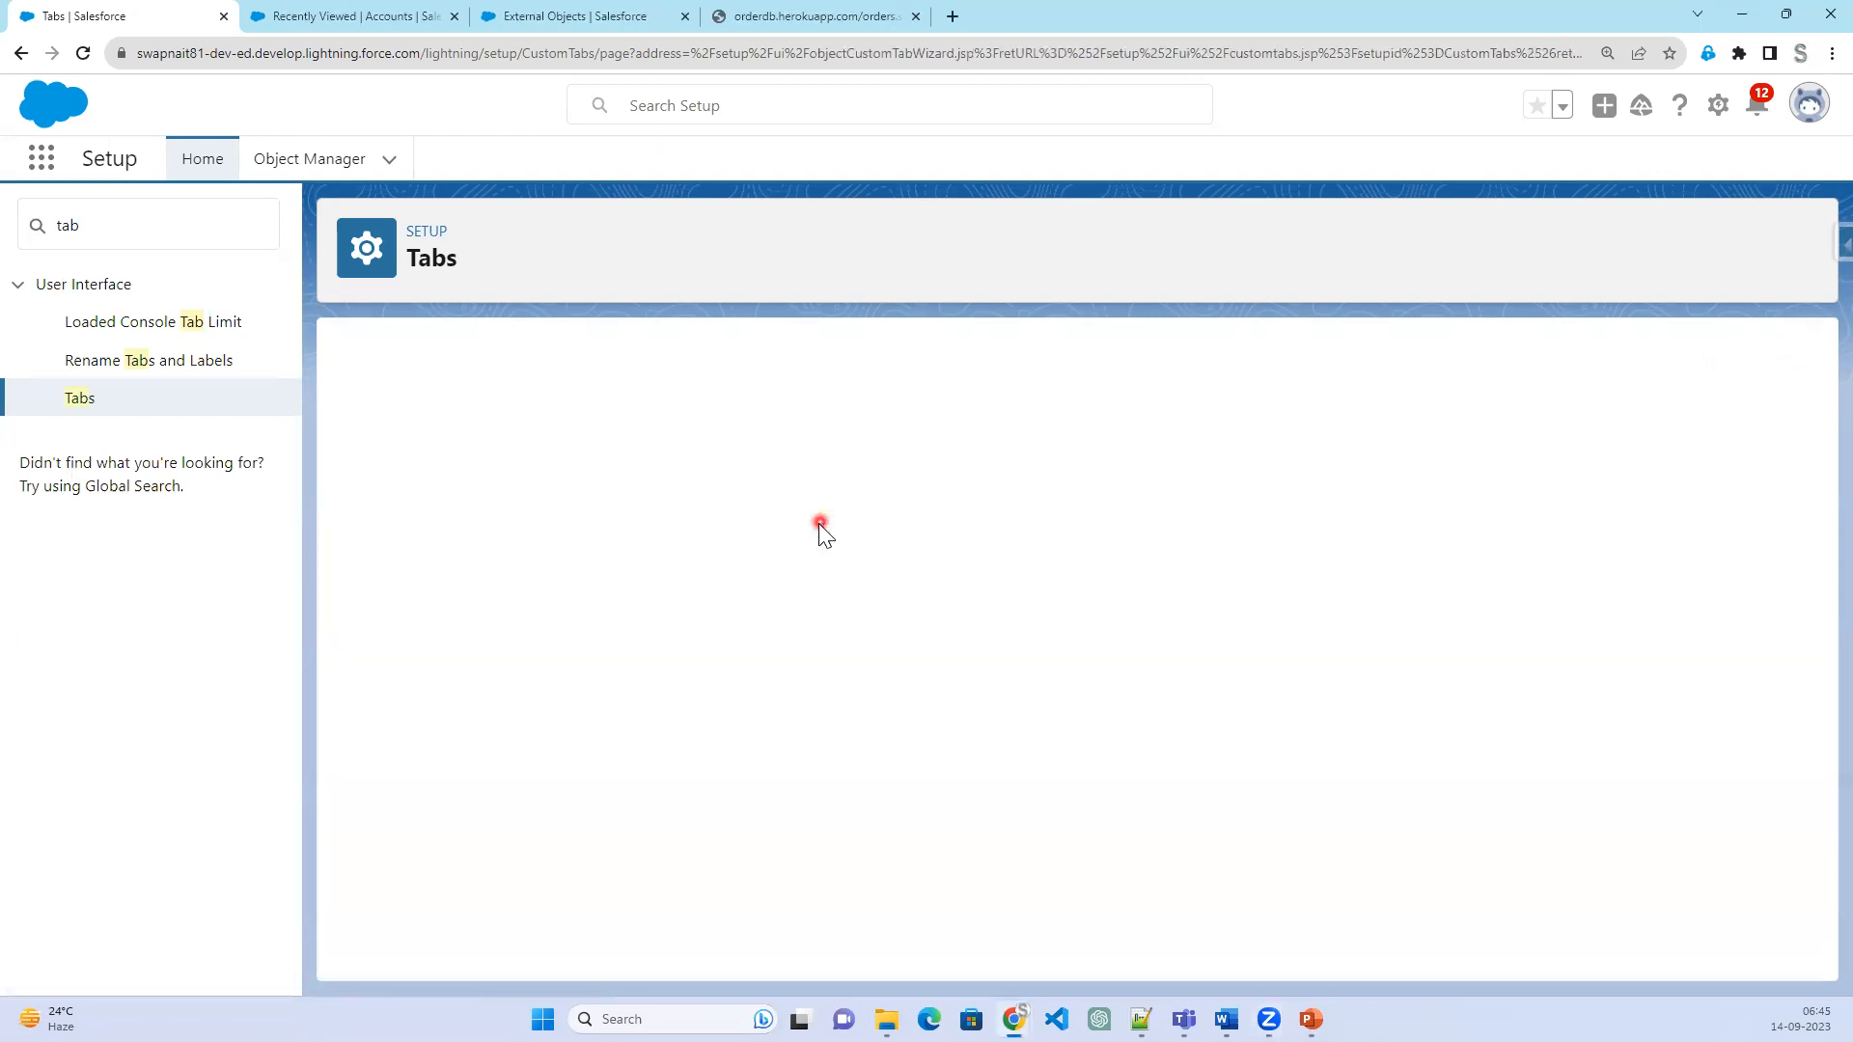
pyautogui.click(716, 545)
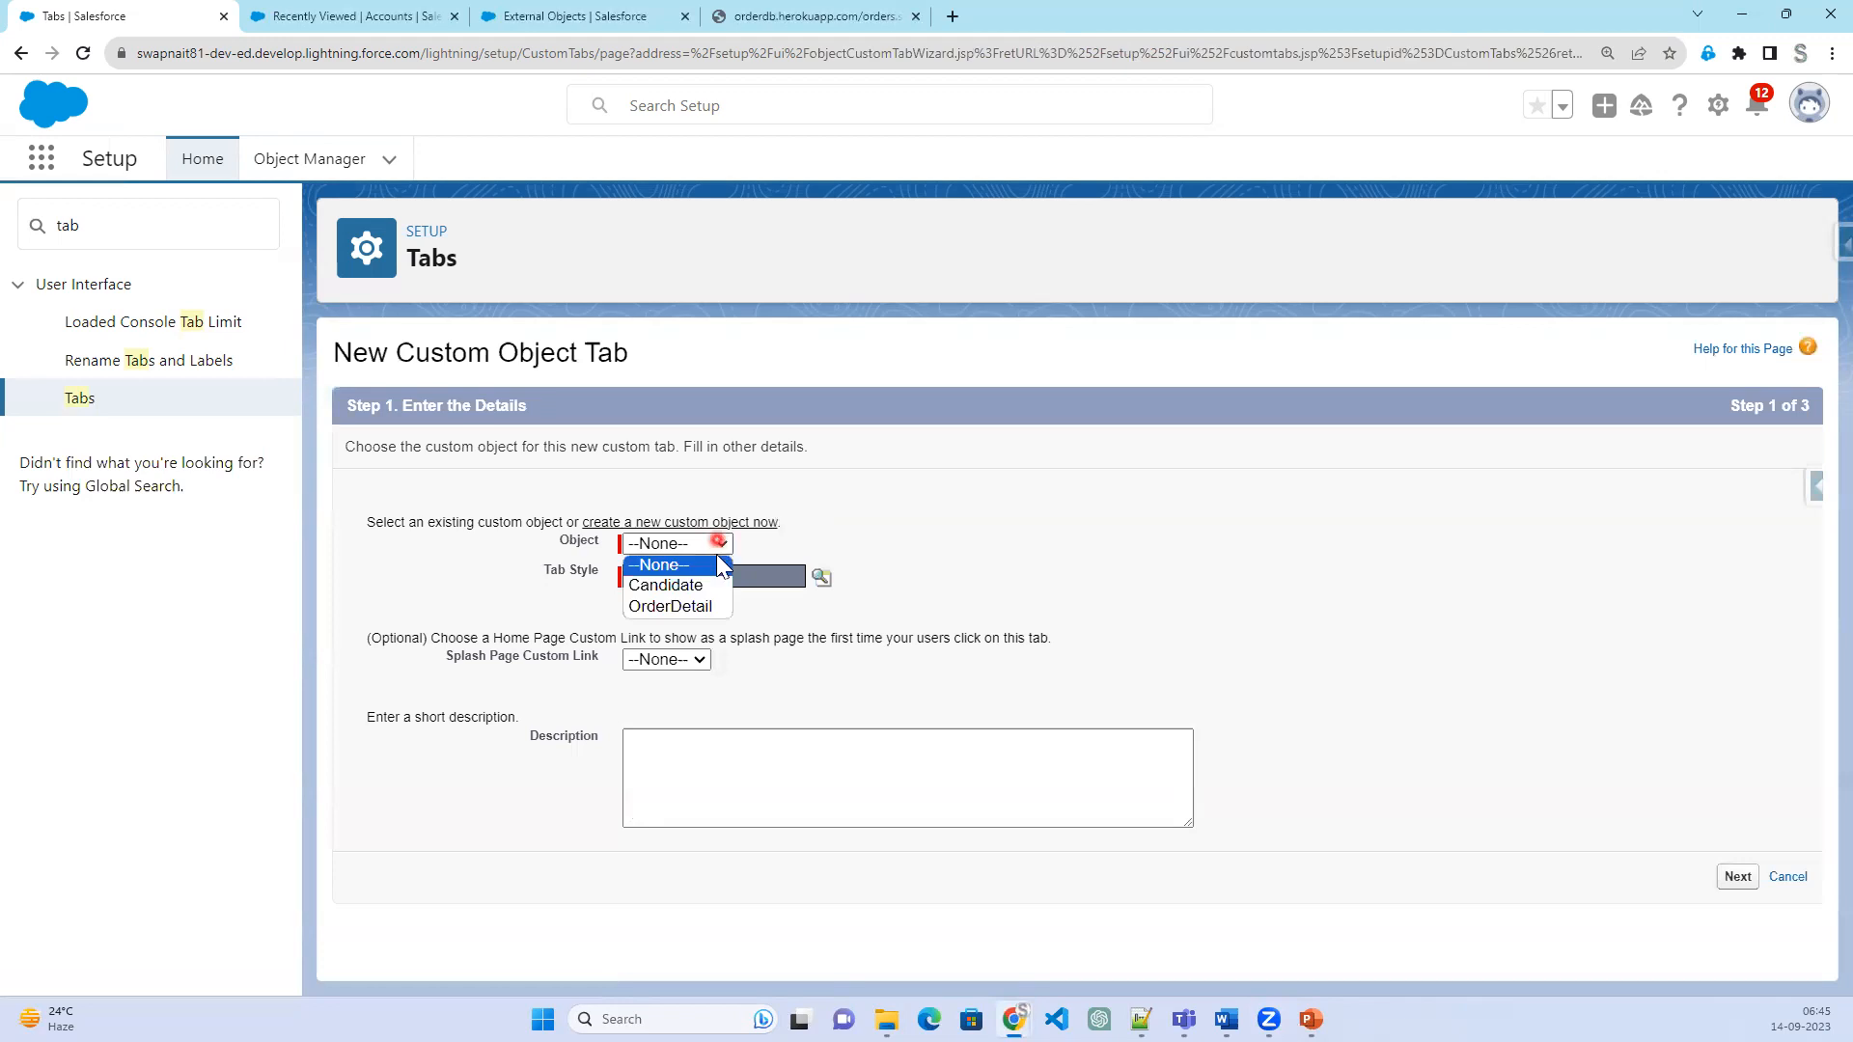
pyautogui.click(712, 607)
pyautogui.click(821, 577)
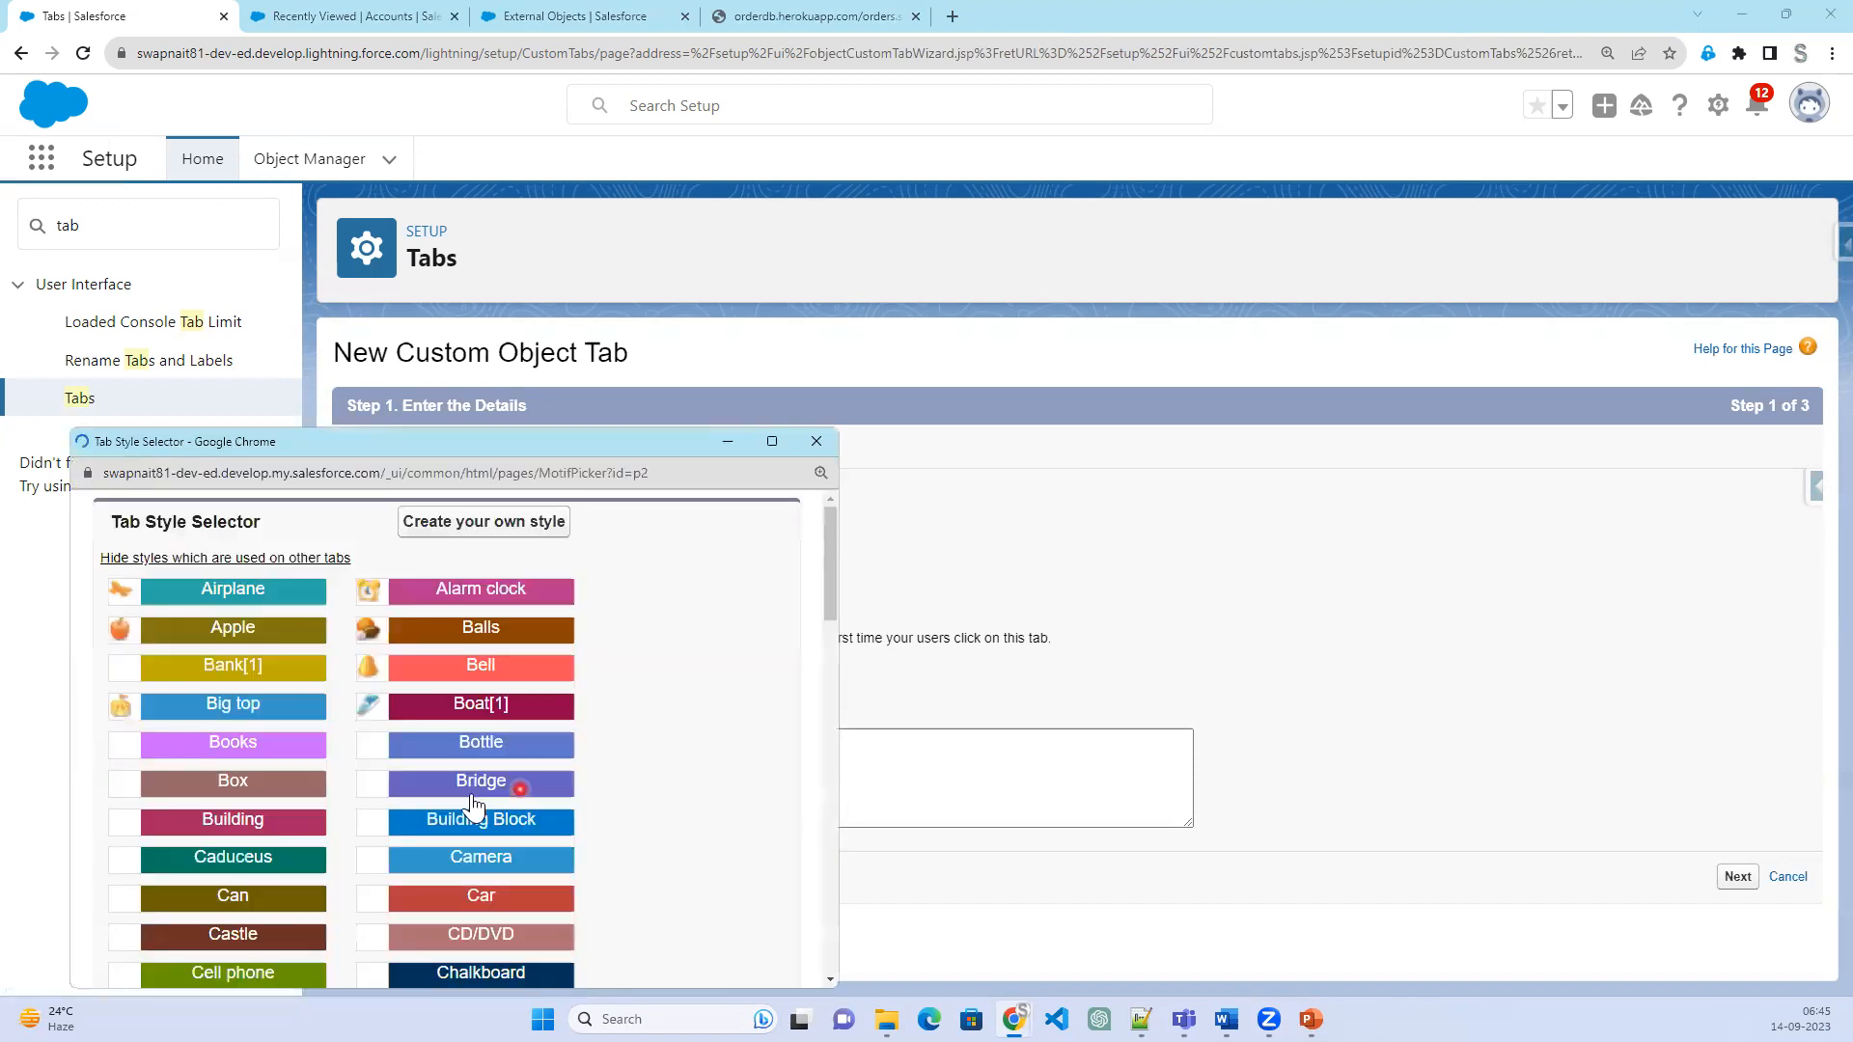
pyautogui.click(481, 795)
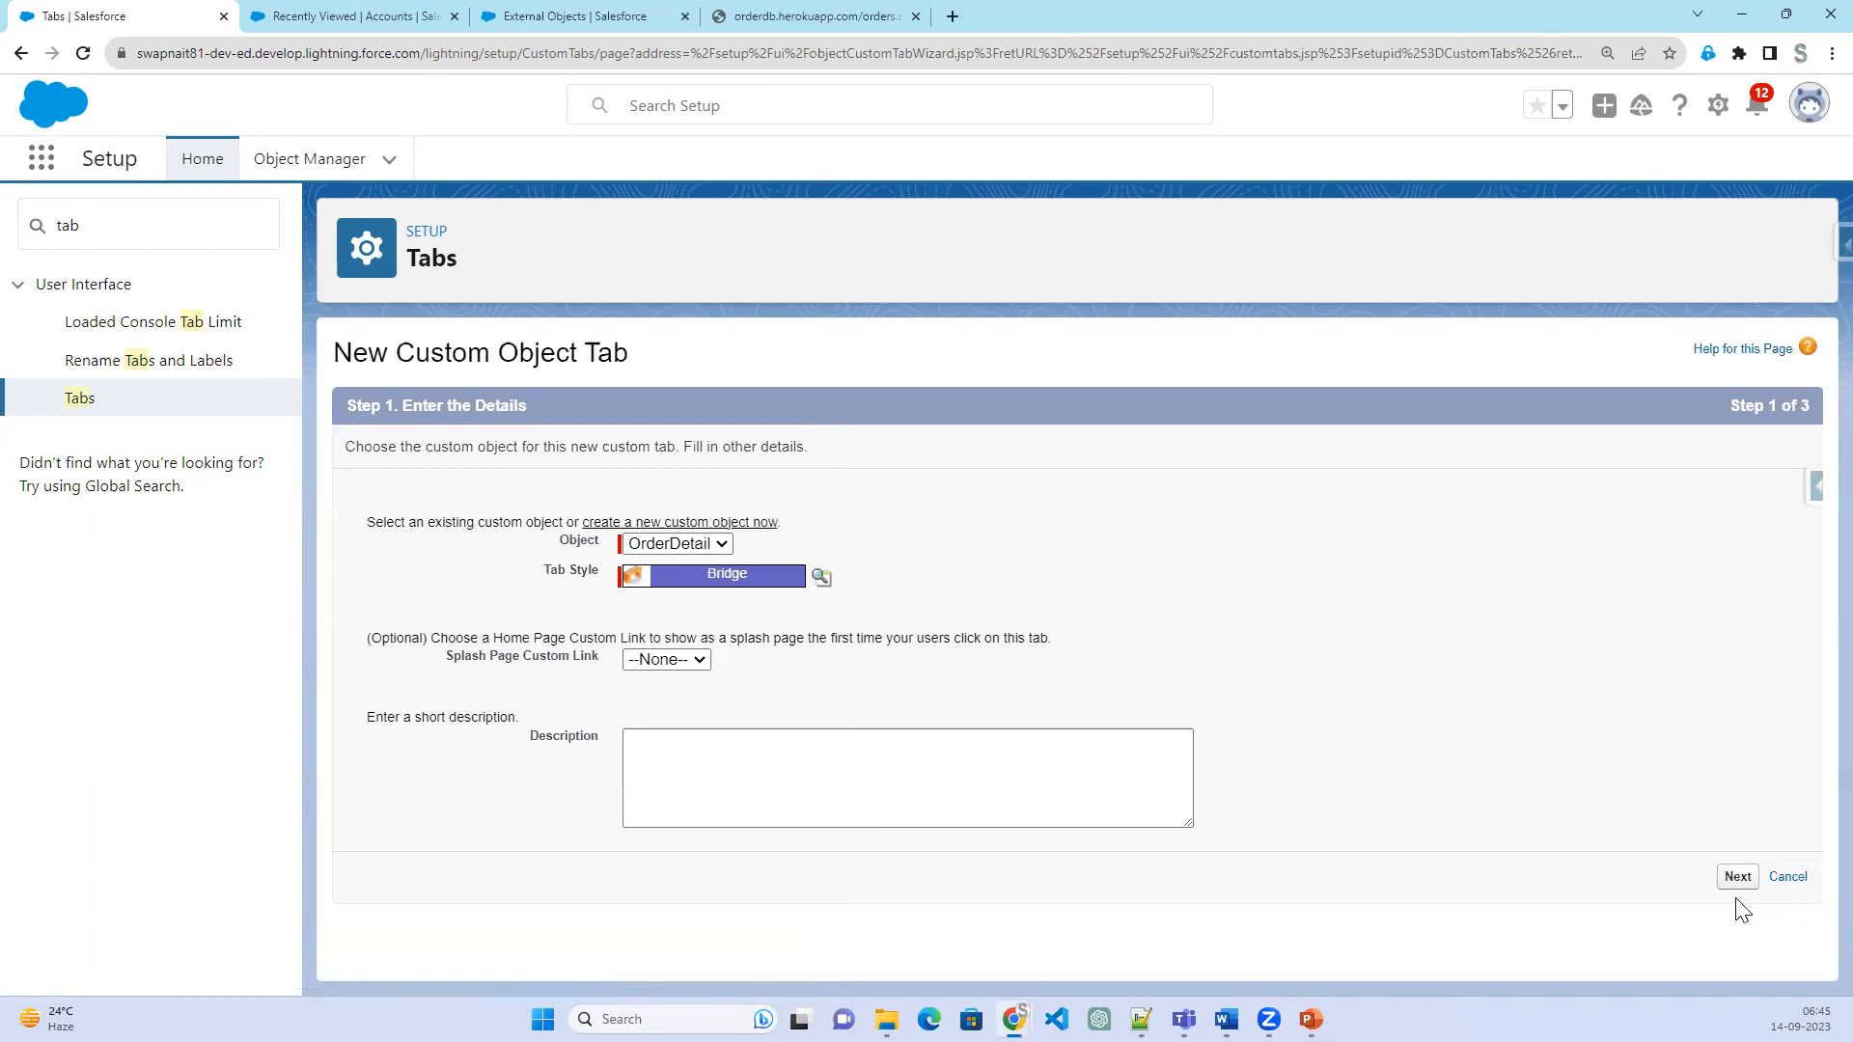
# - Accept Default On visibility for all profiles and inclusion in every custom app for the OrderDetail tab, and save it
pyautogui.click(1737, 878)
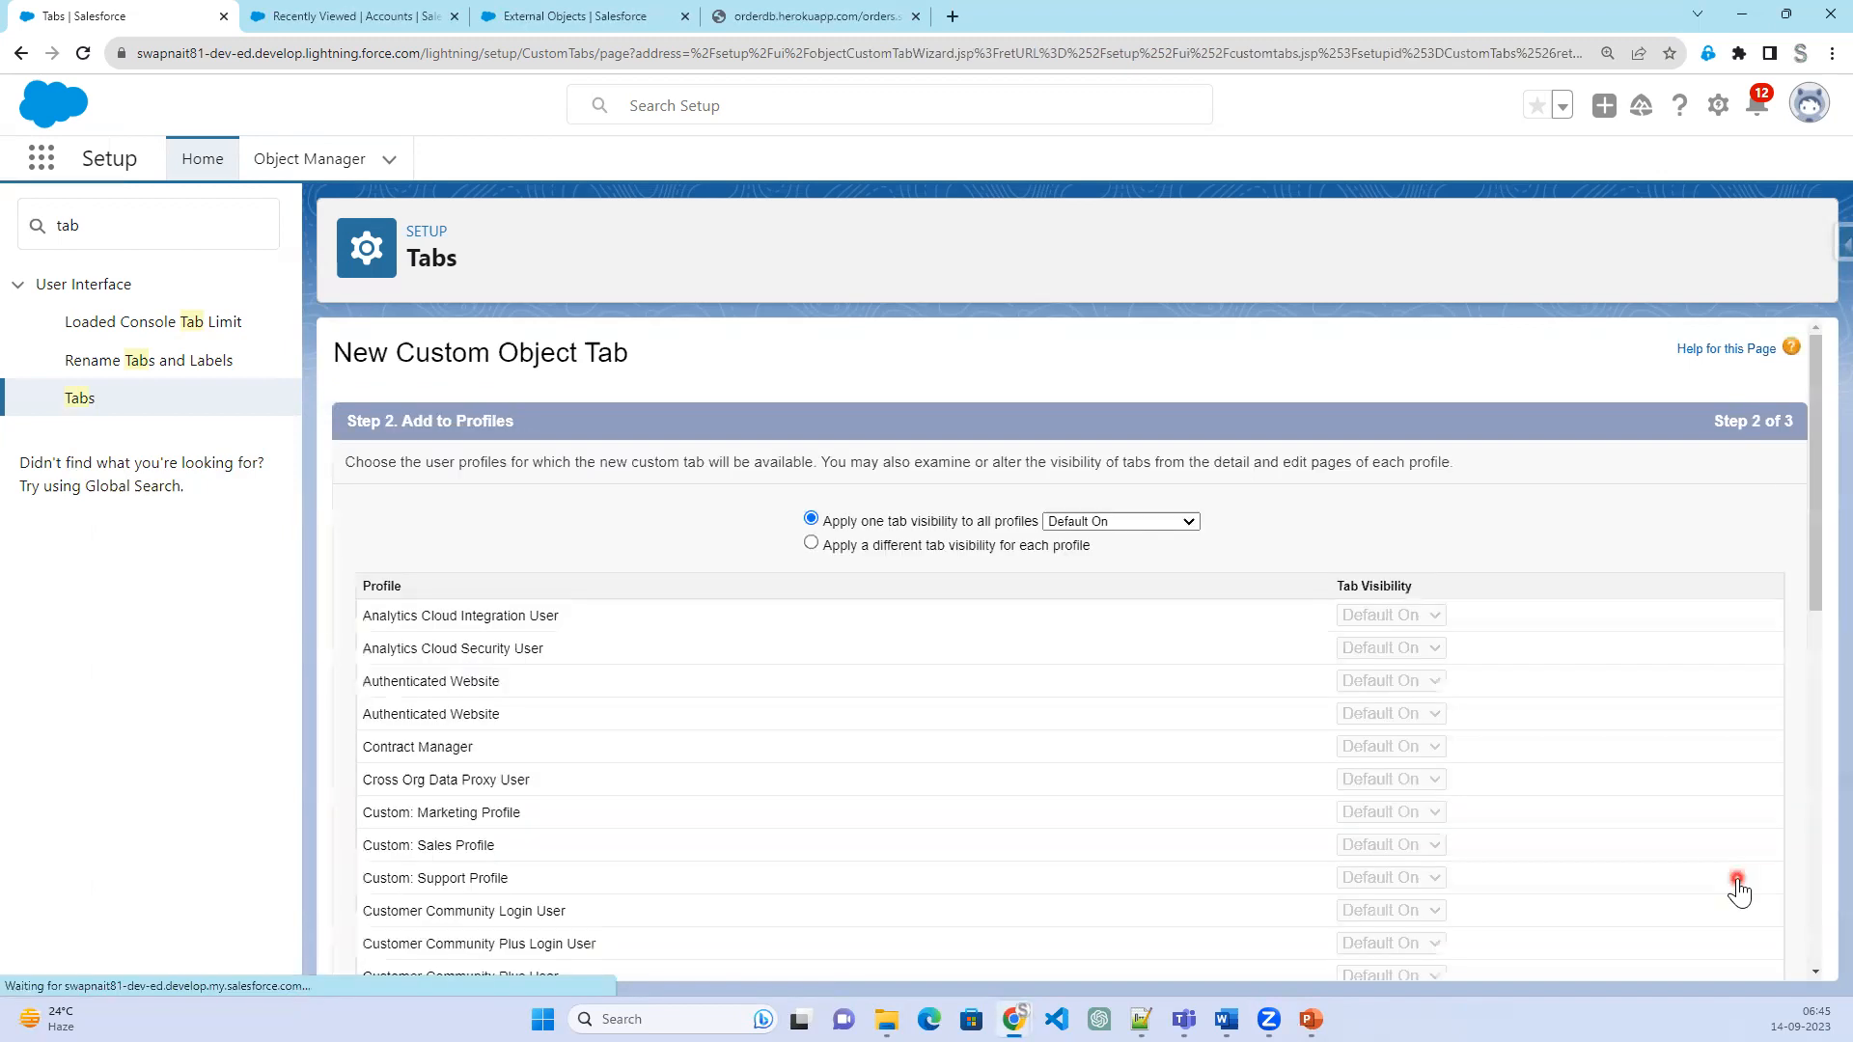
pyautogui.scroll(-3, 1741, 915)
pyautogui.scroll(-5, 1737, 915)
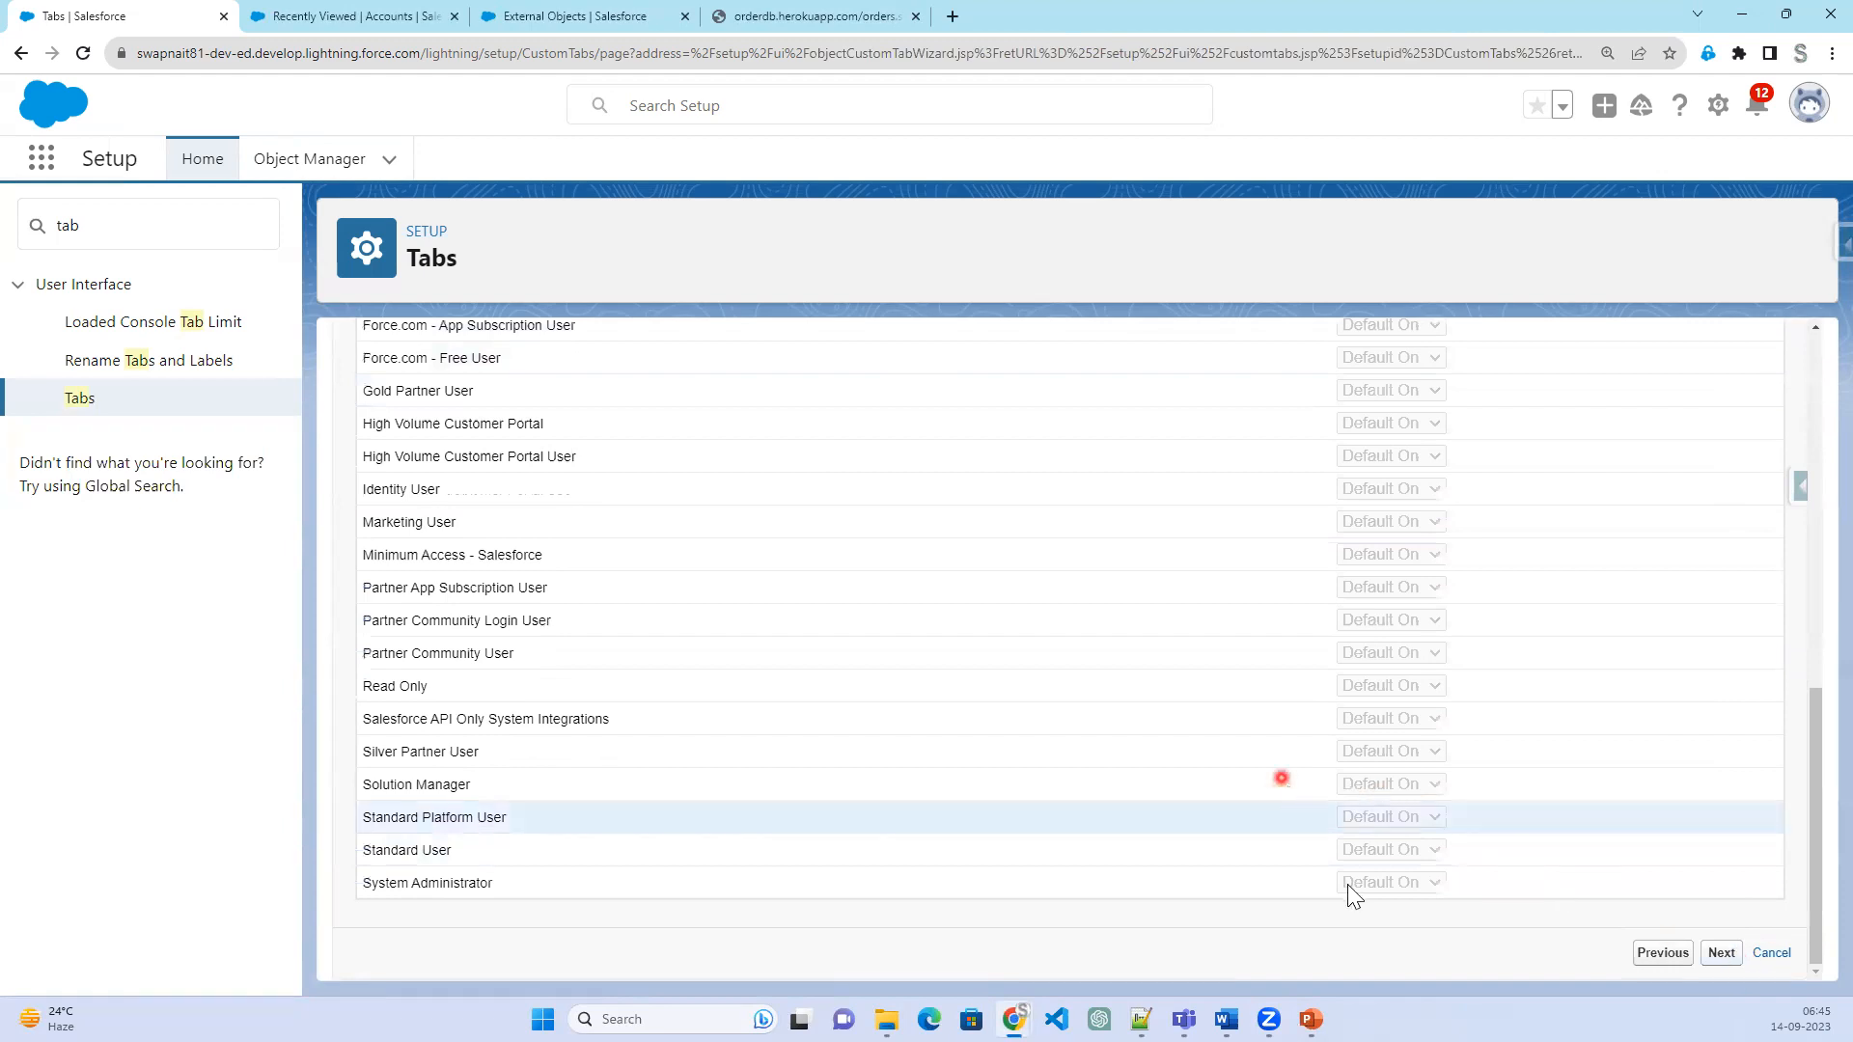
pyautogui.scroll(-5, 1419, 789)
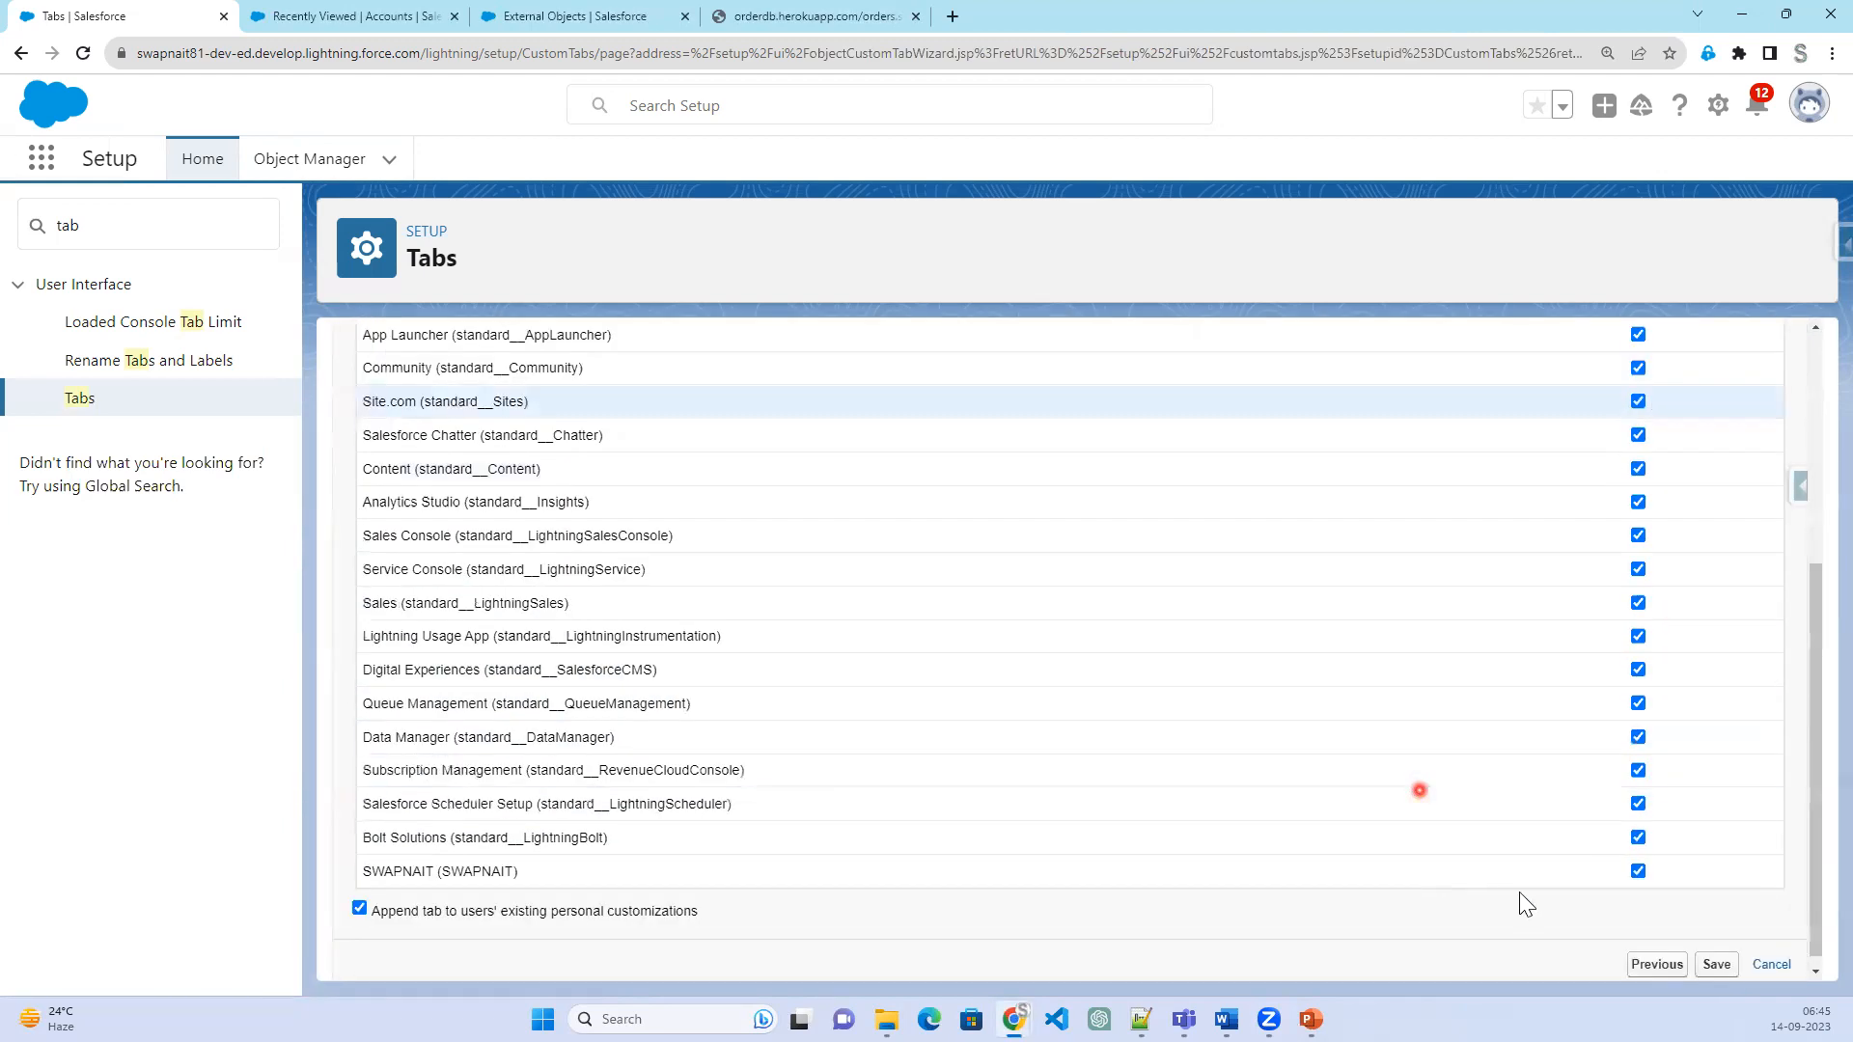
pyautogui.click(1718, 953)
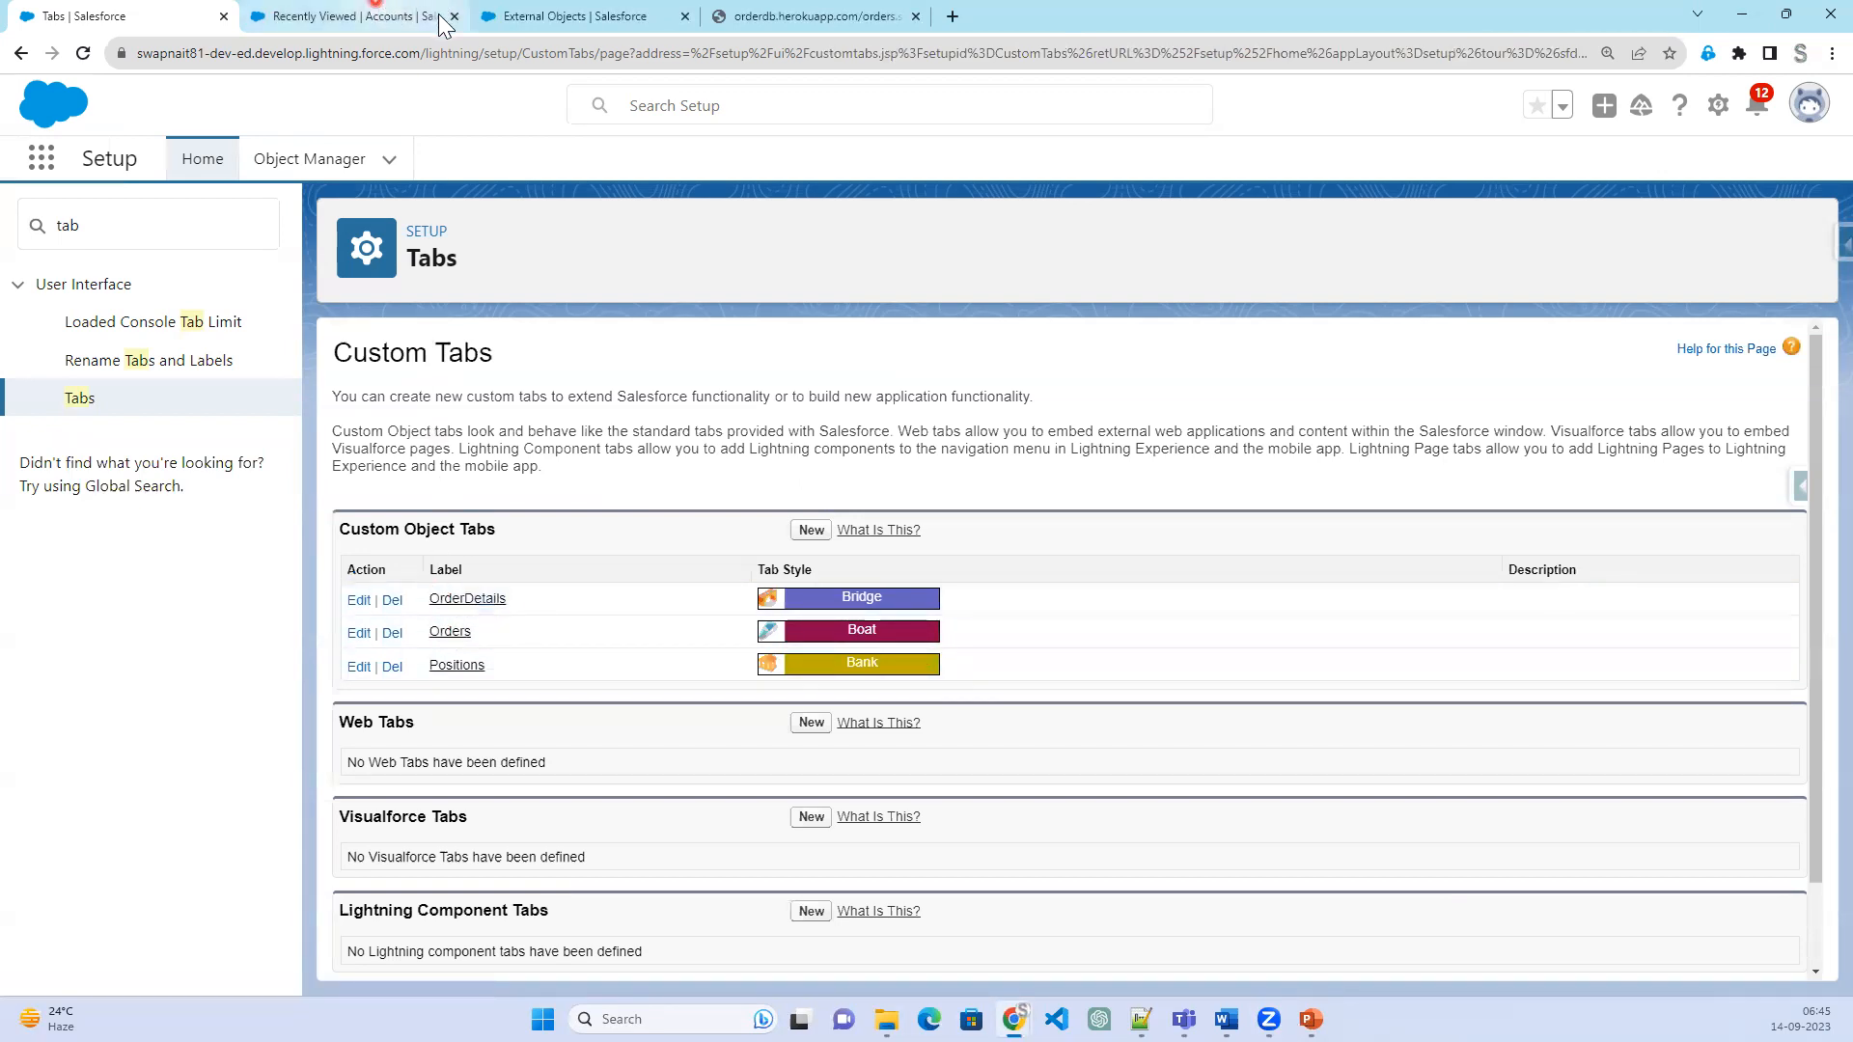
# - Reload the SWAPNAIT app page, search the App Launcher for "order" and open OrderDetails
pyautogui.click(531, 17)
pyautogui.click(375, 17)
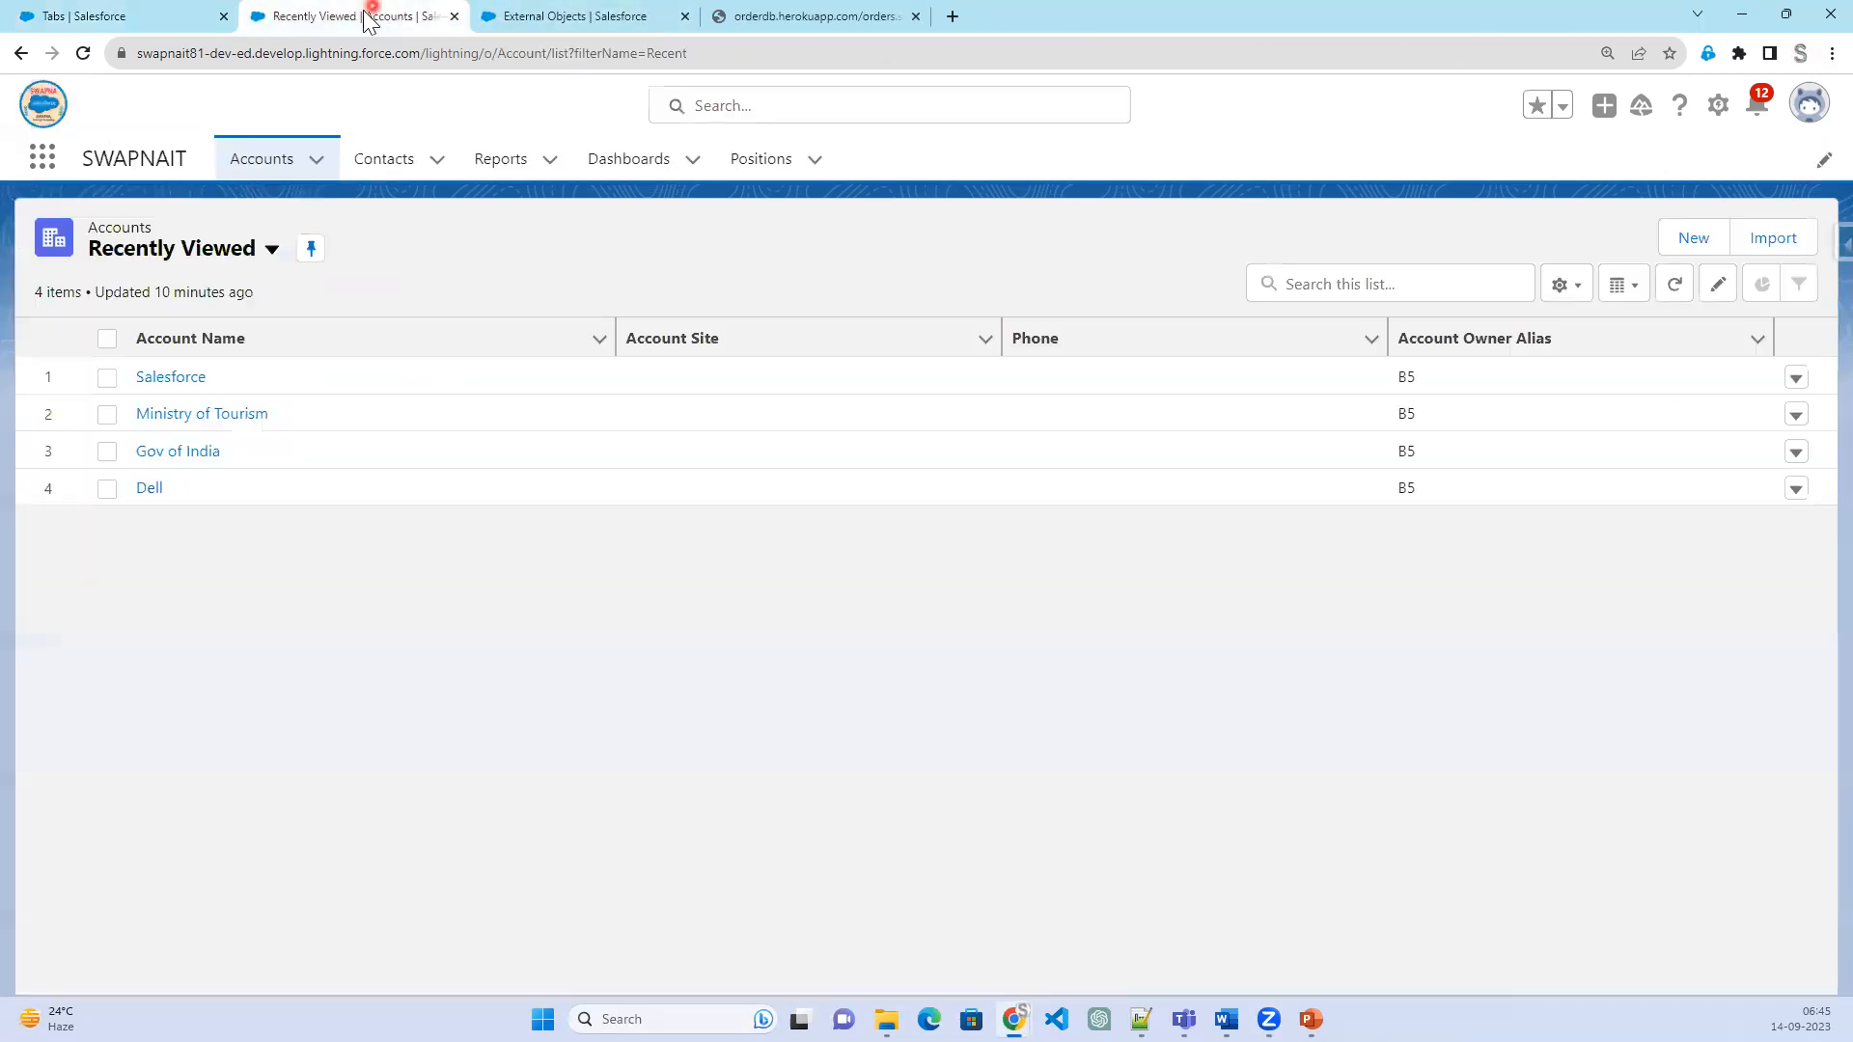
pyautogui.click(82, 53)
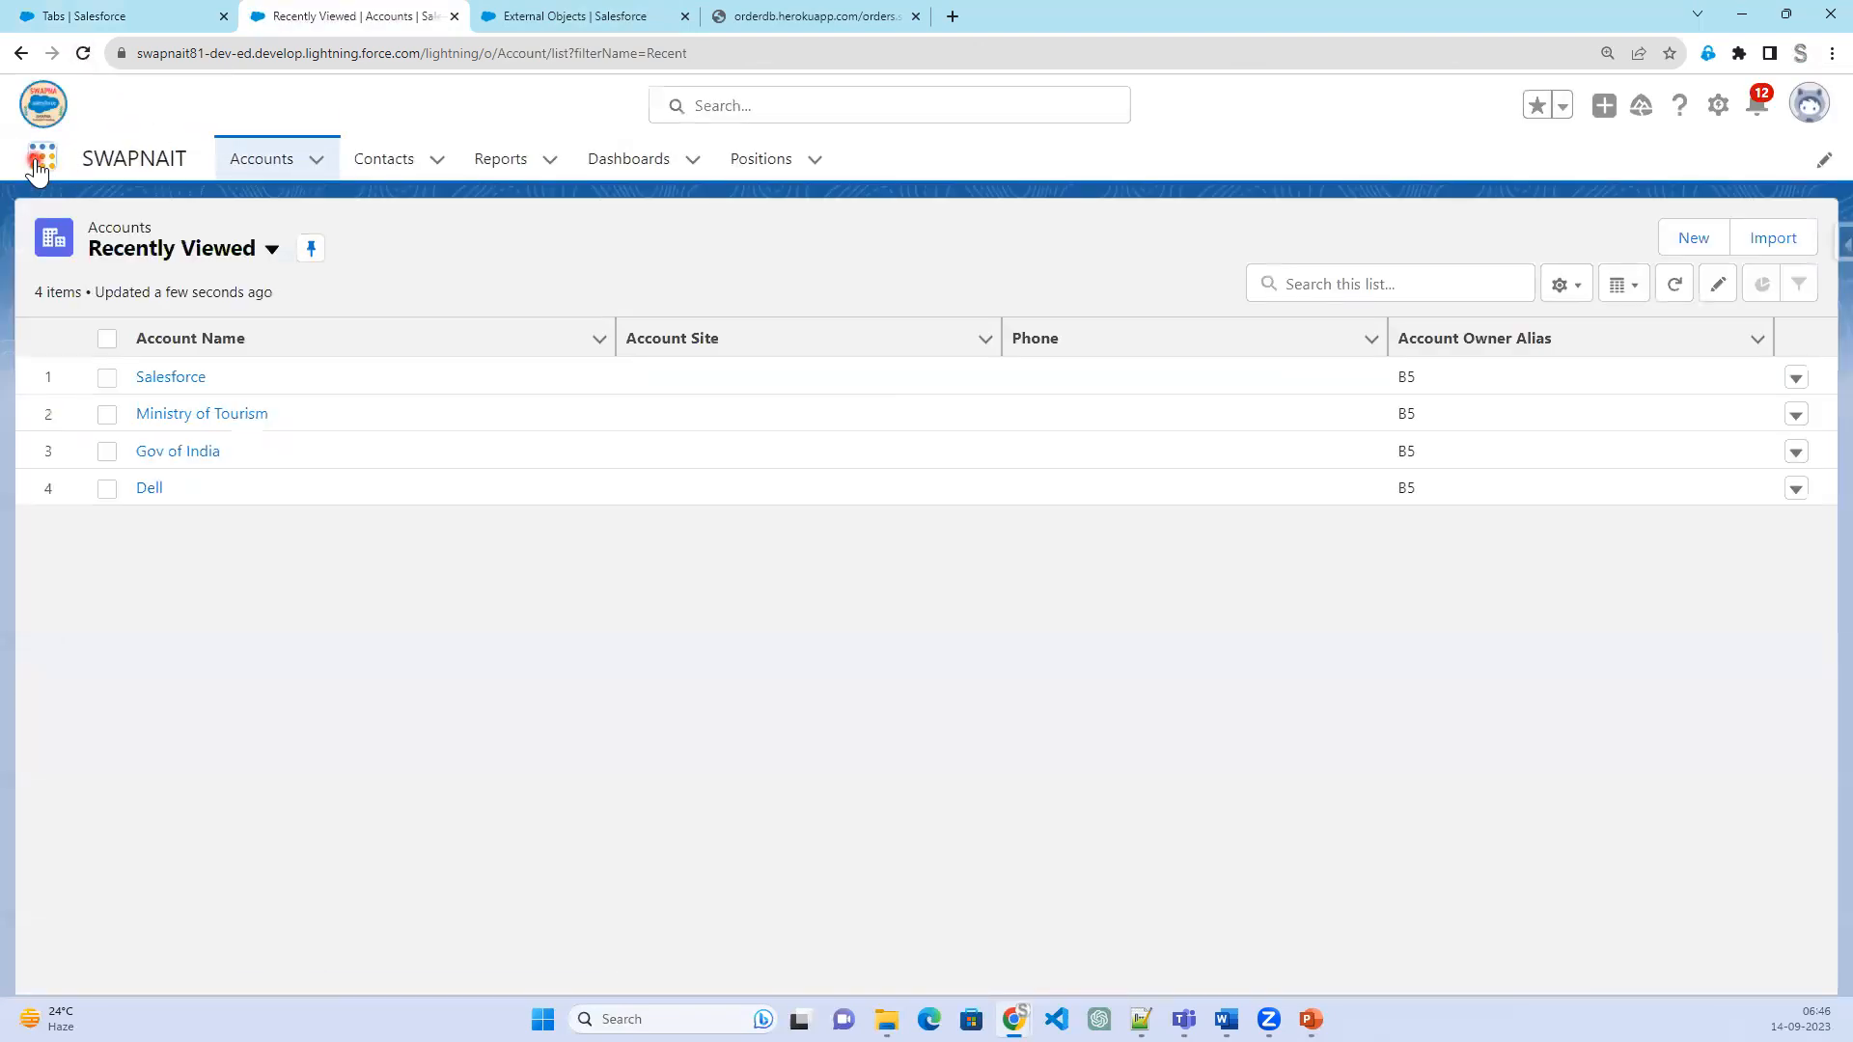
pyautogui.click(37, 166)
pyautogui.write('order')
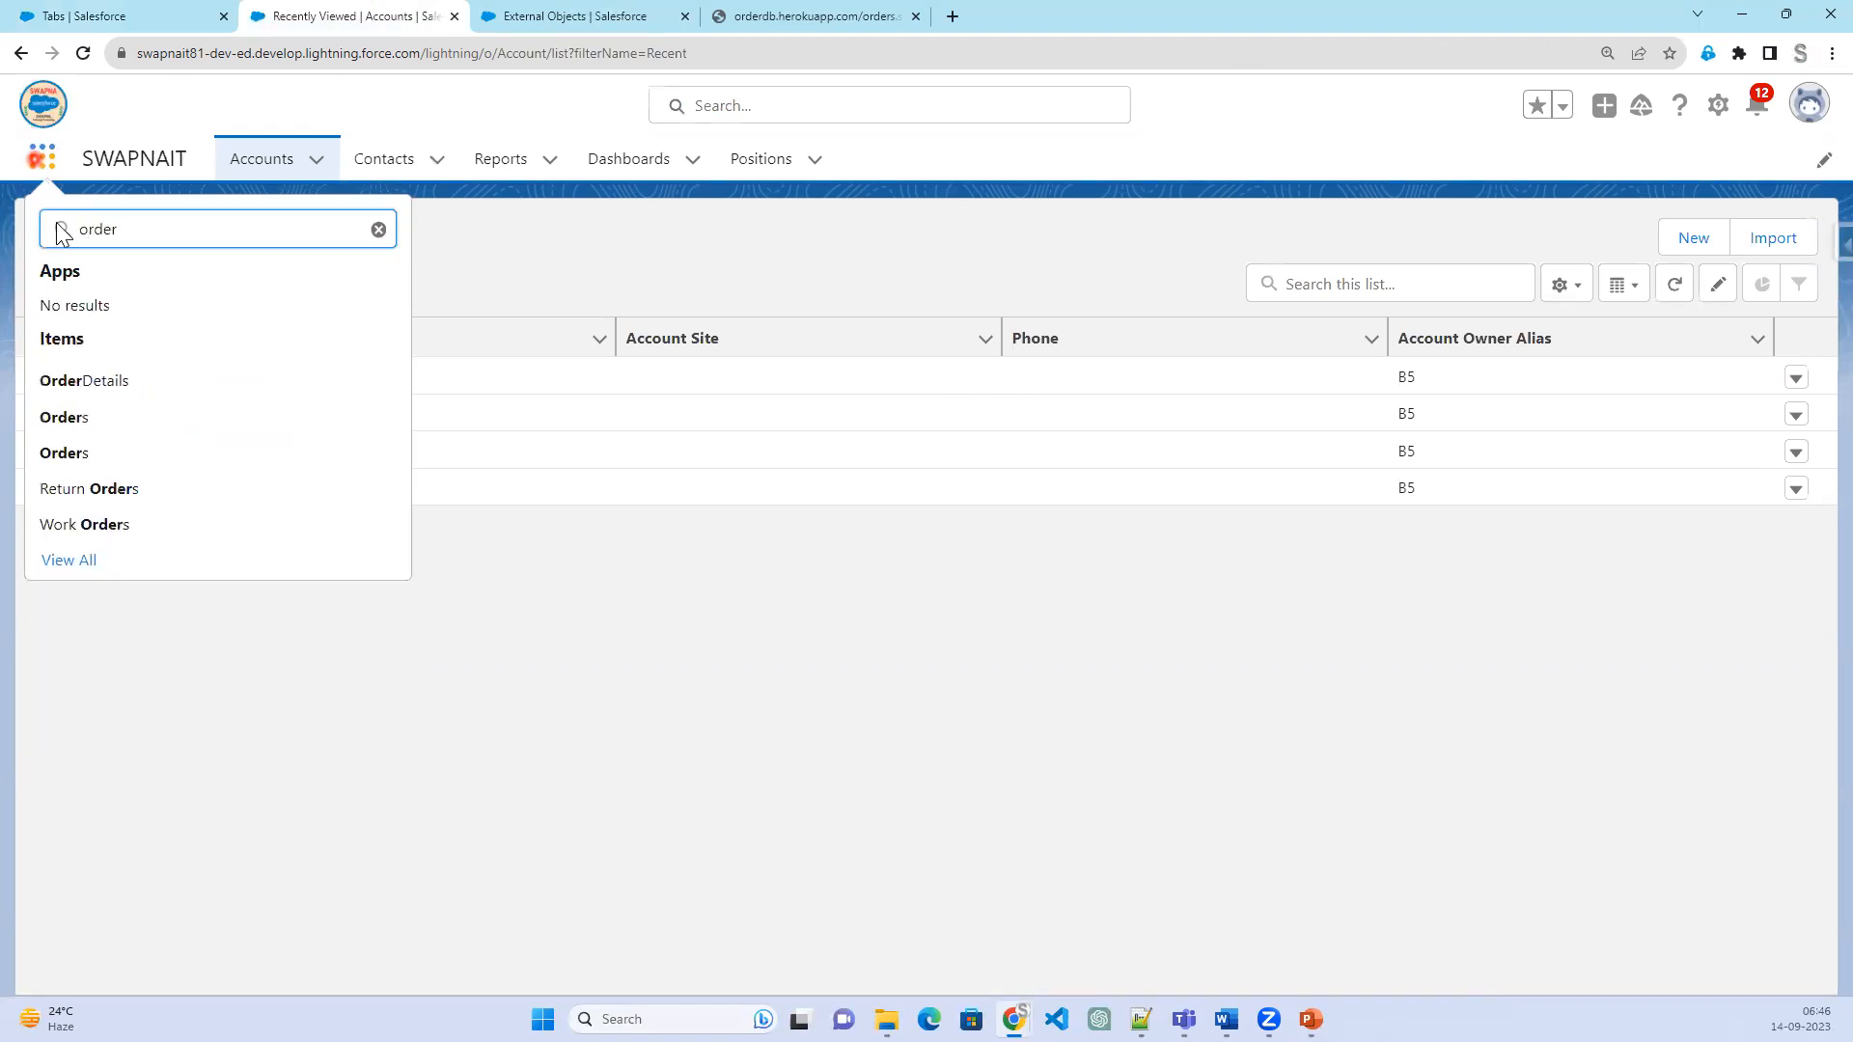
pyautogui.click(110, 397)
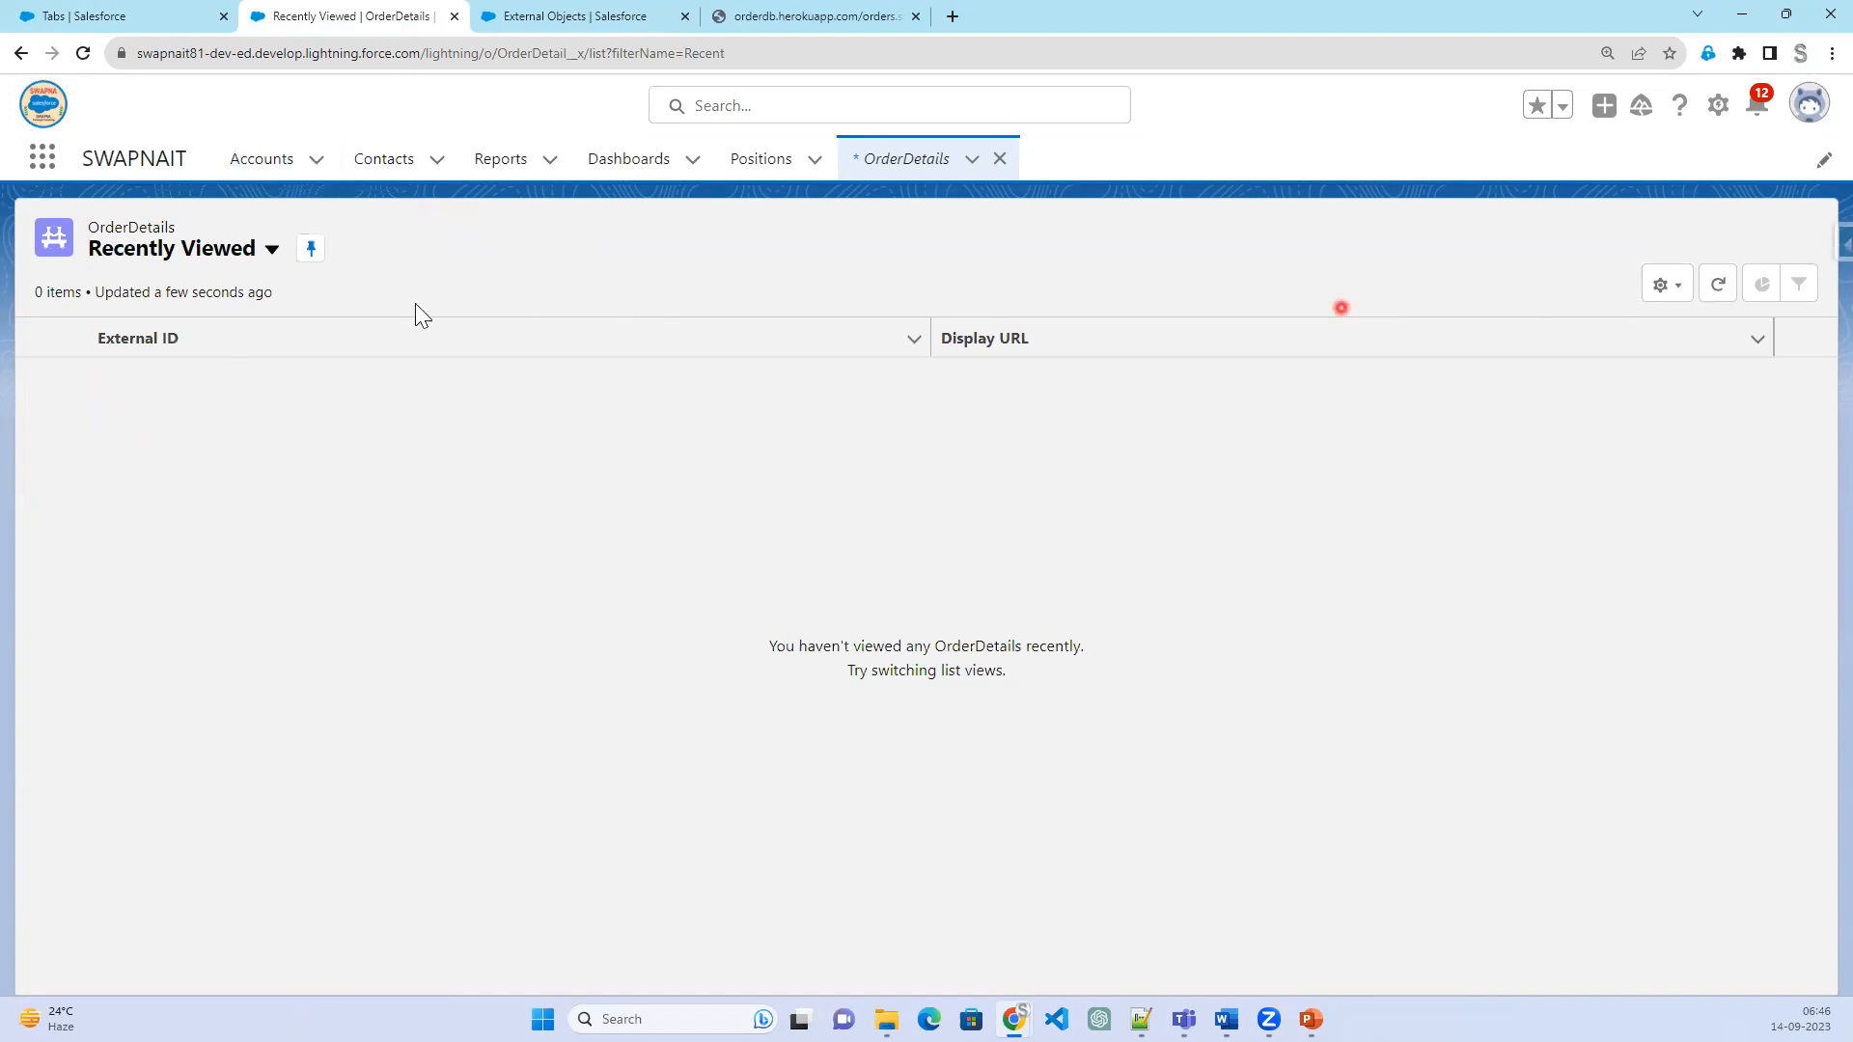
# - Display the All list view of OrderDetails and browse through its records
pyautogui.click(273, 251)
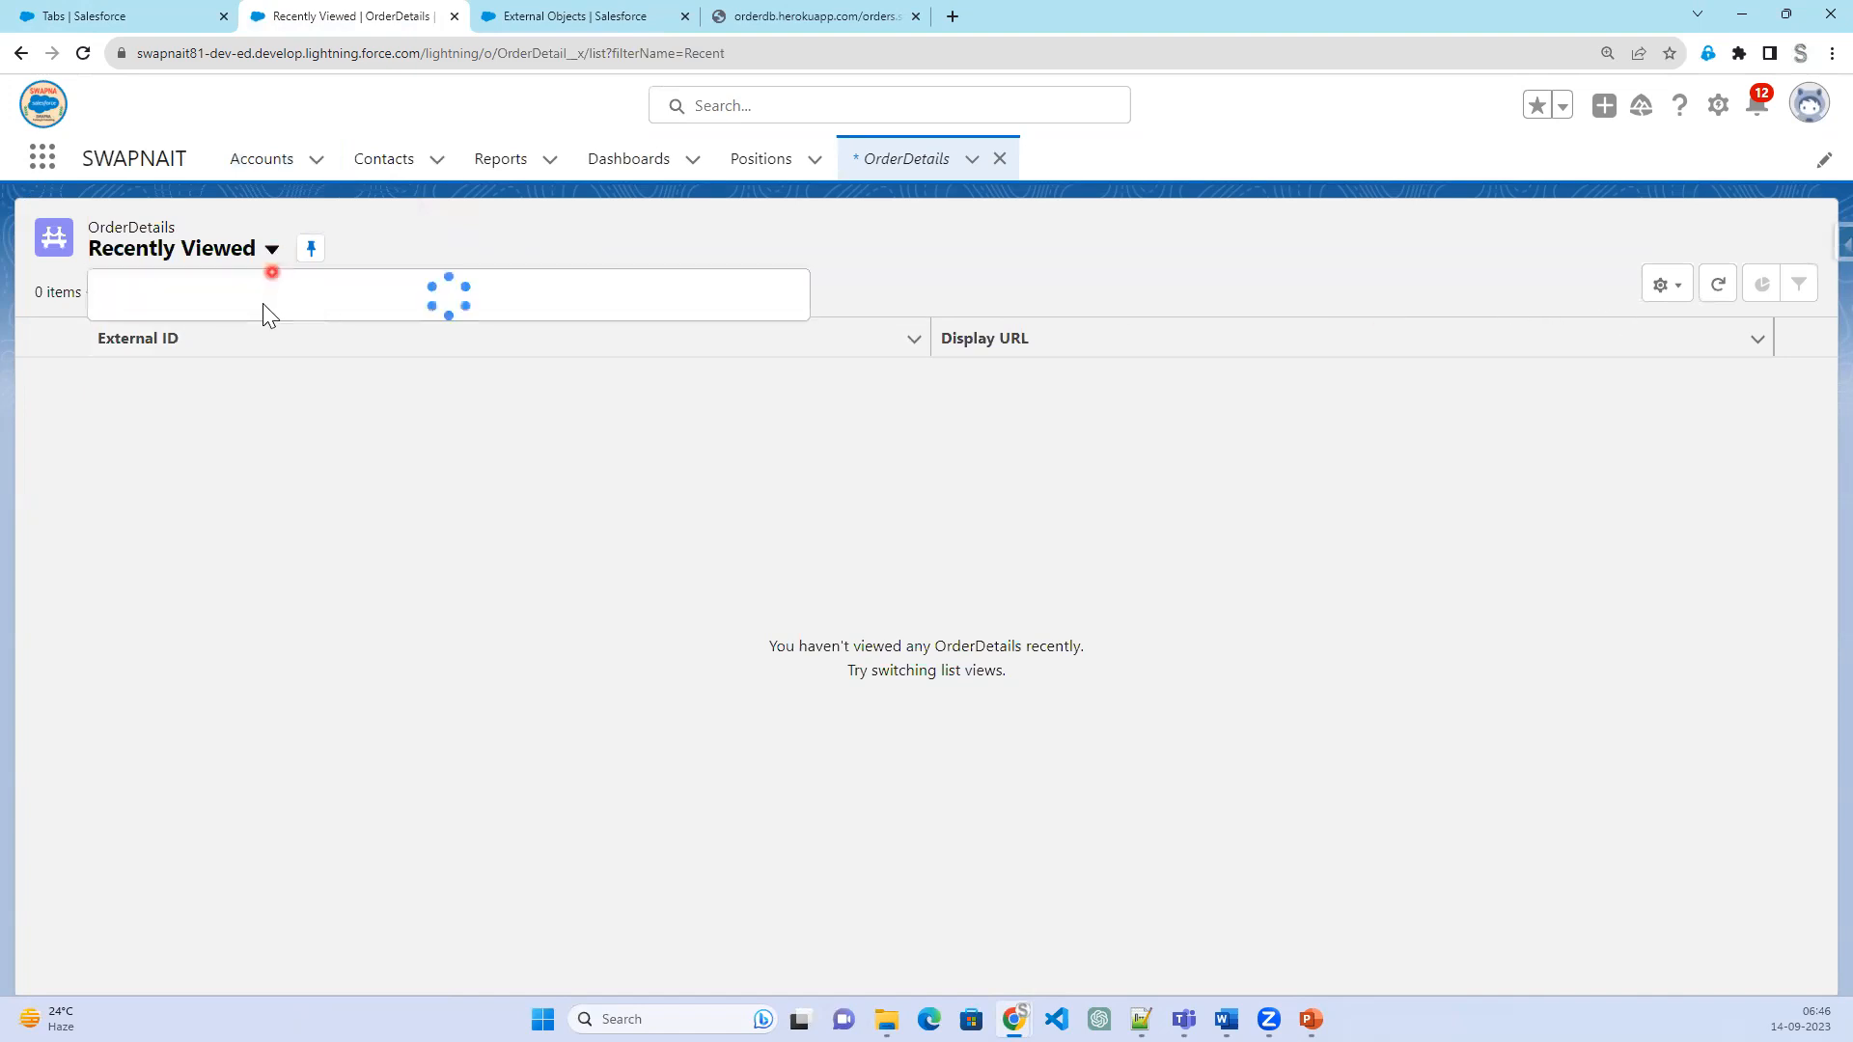
pyautogui.click(258, 326)
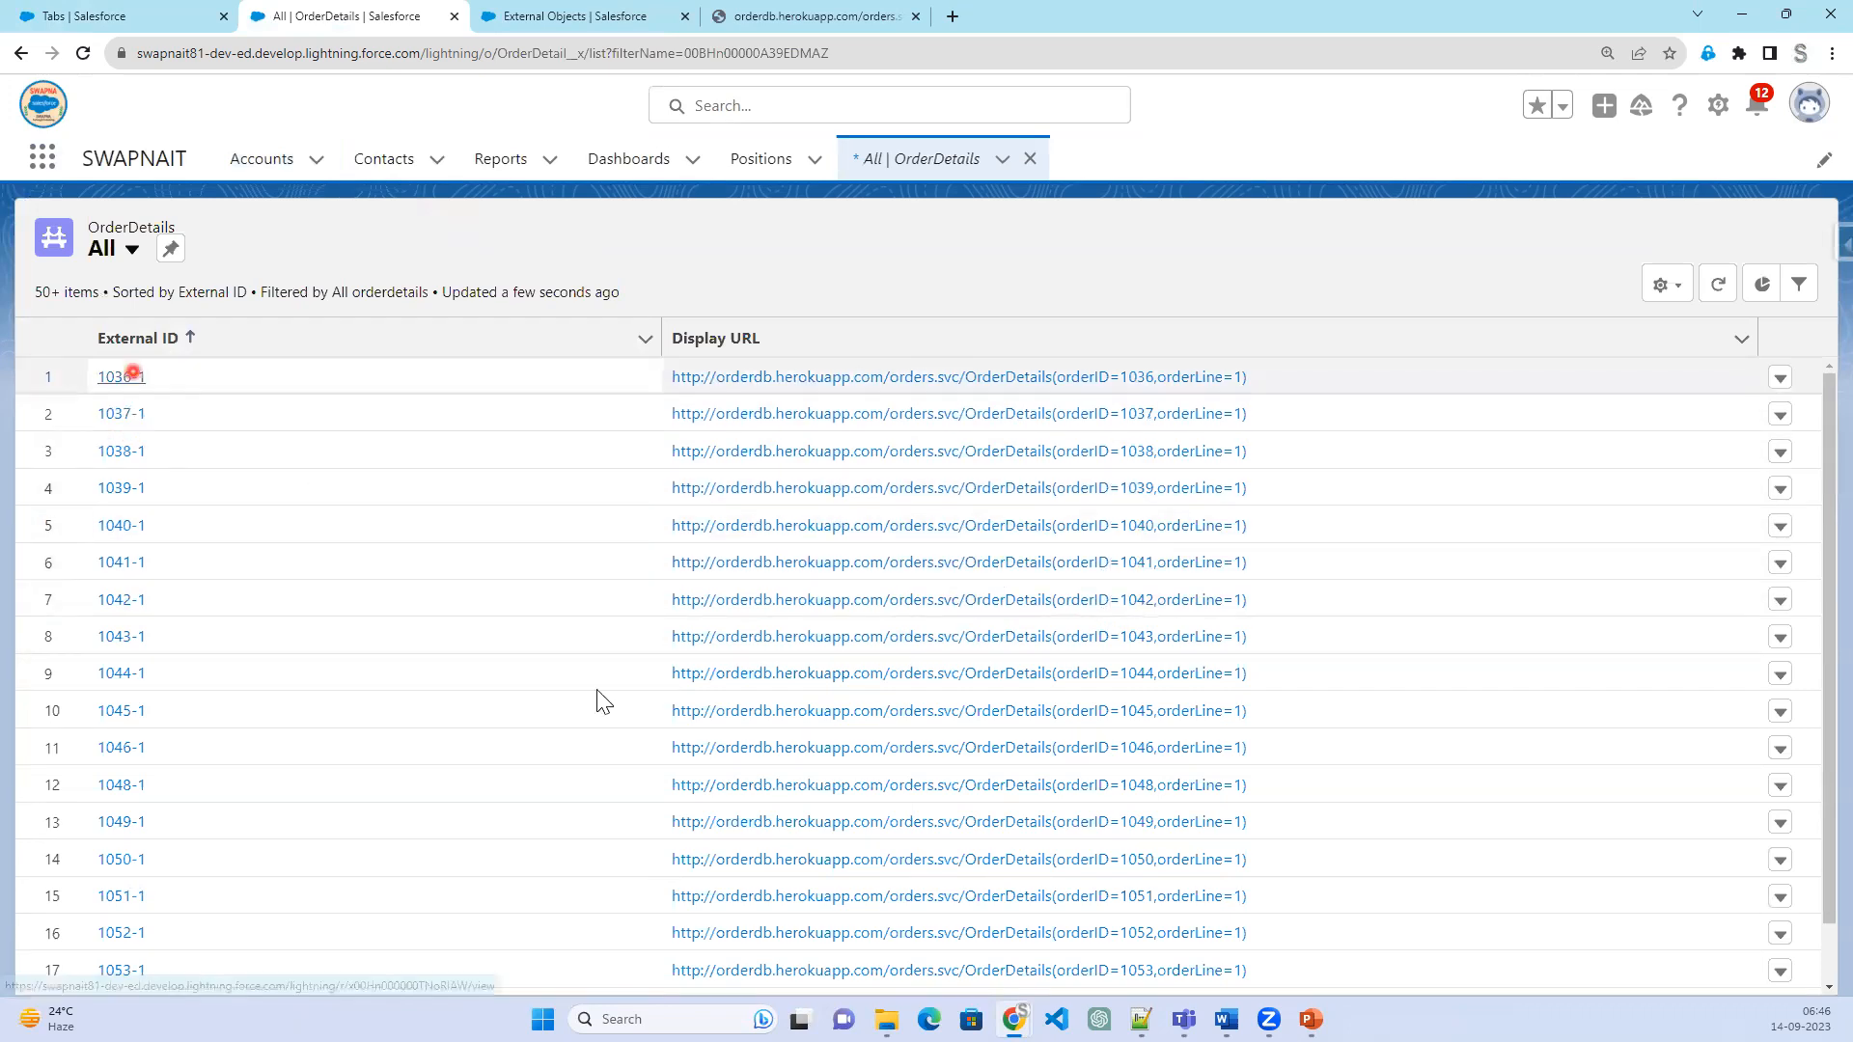
pyautogui.scroll(-12, 599, 726)
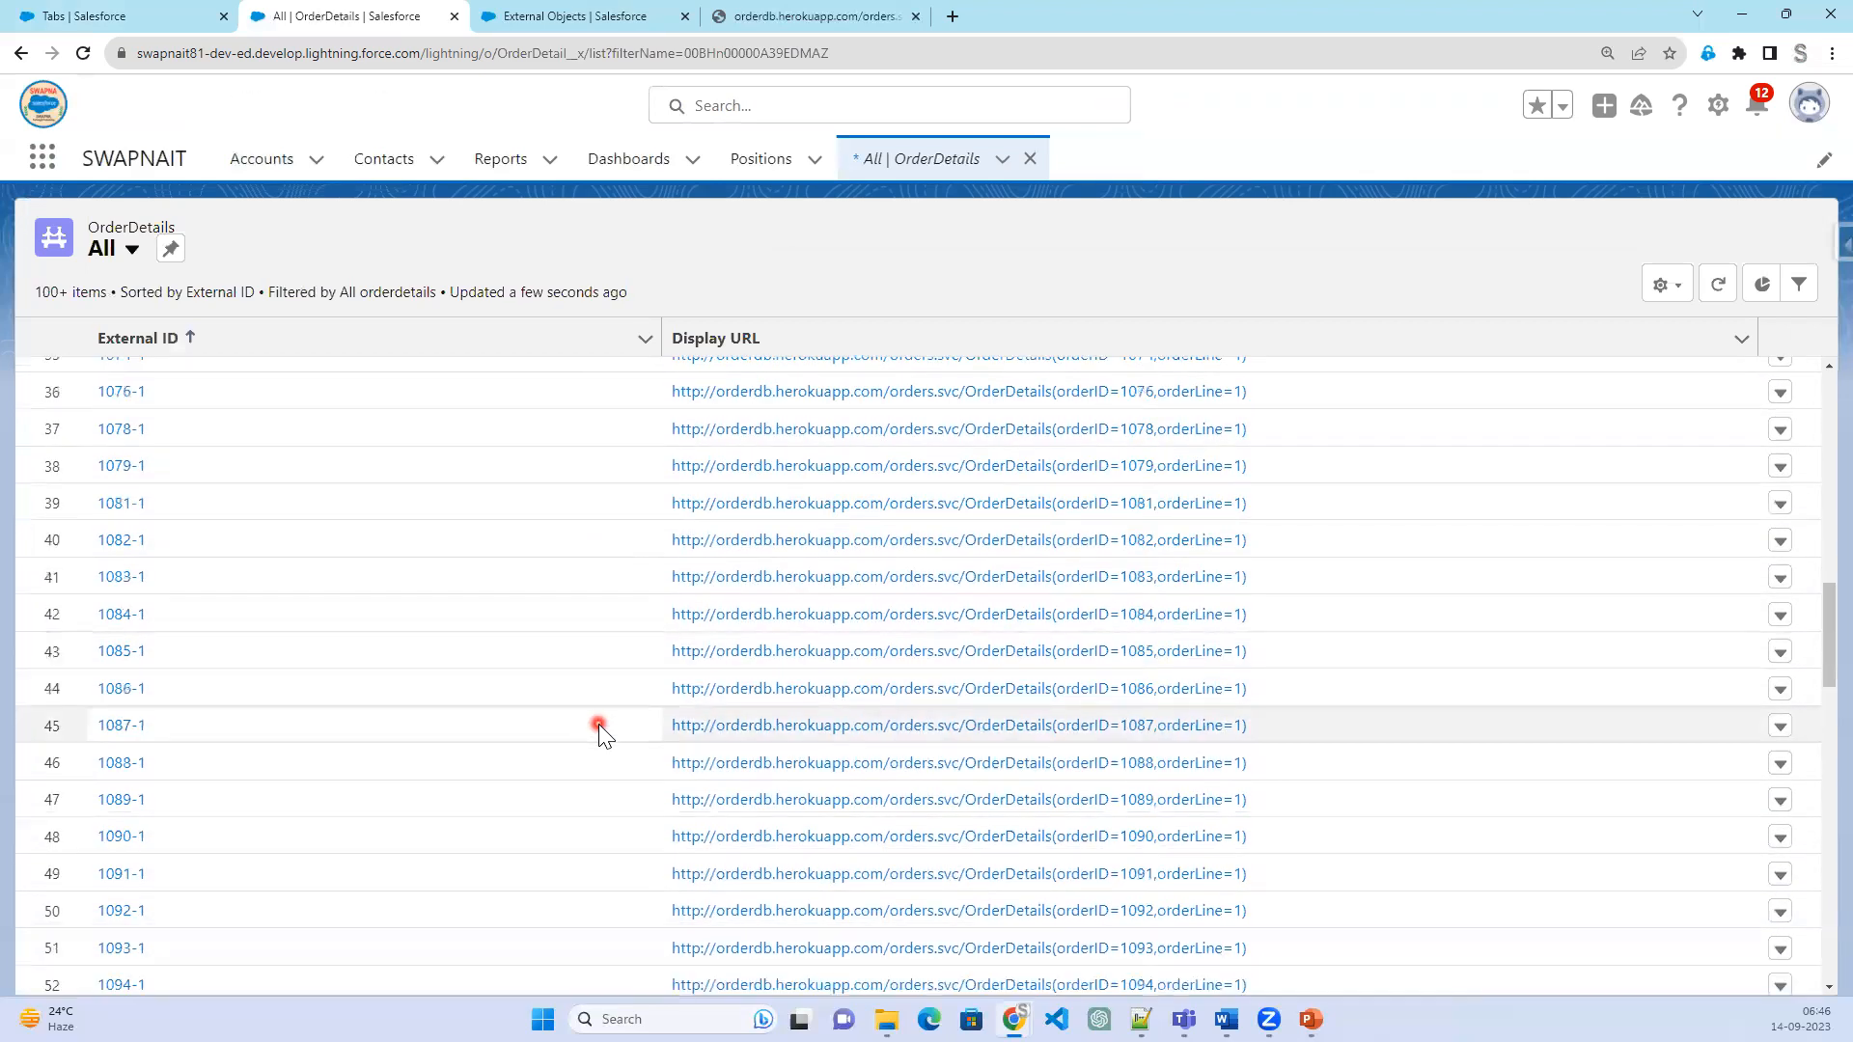
pyautogui.scroll(12, 599, 723)
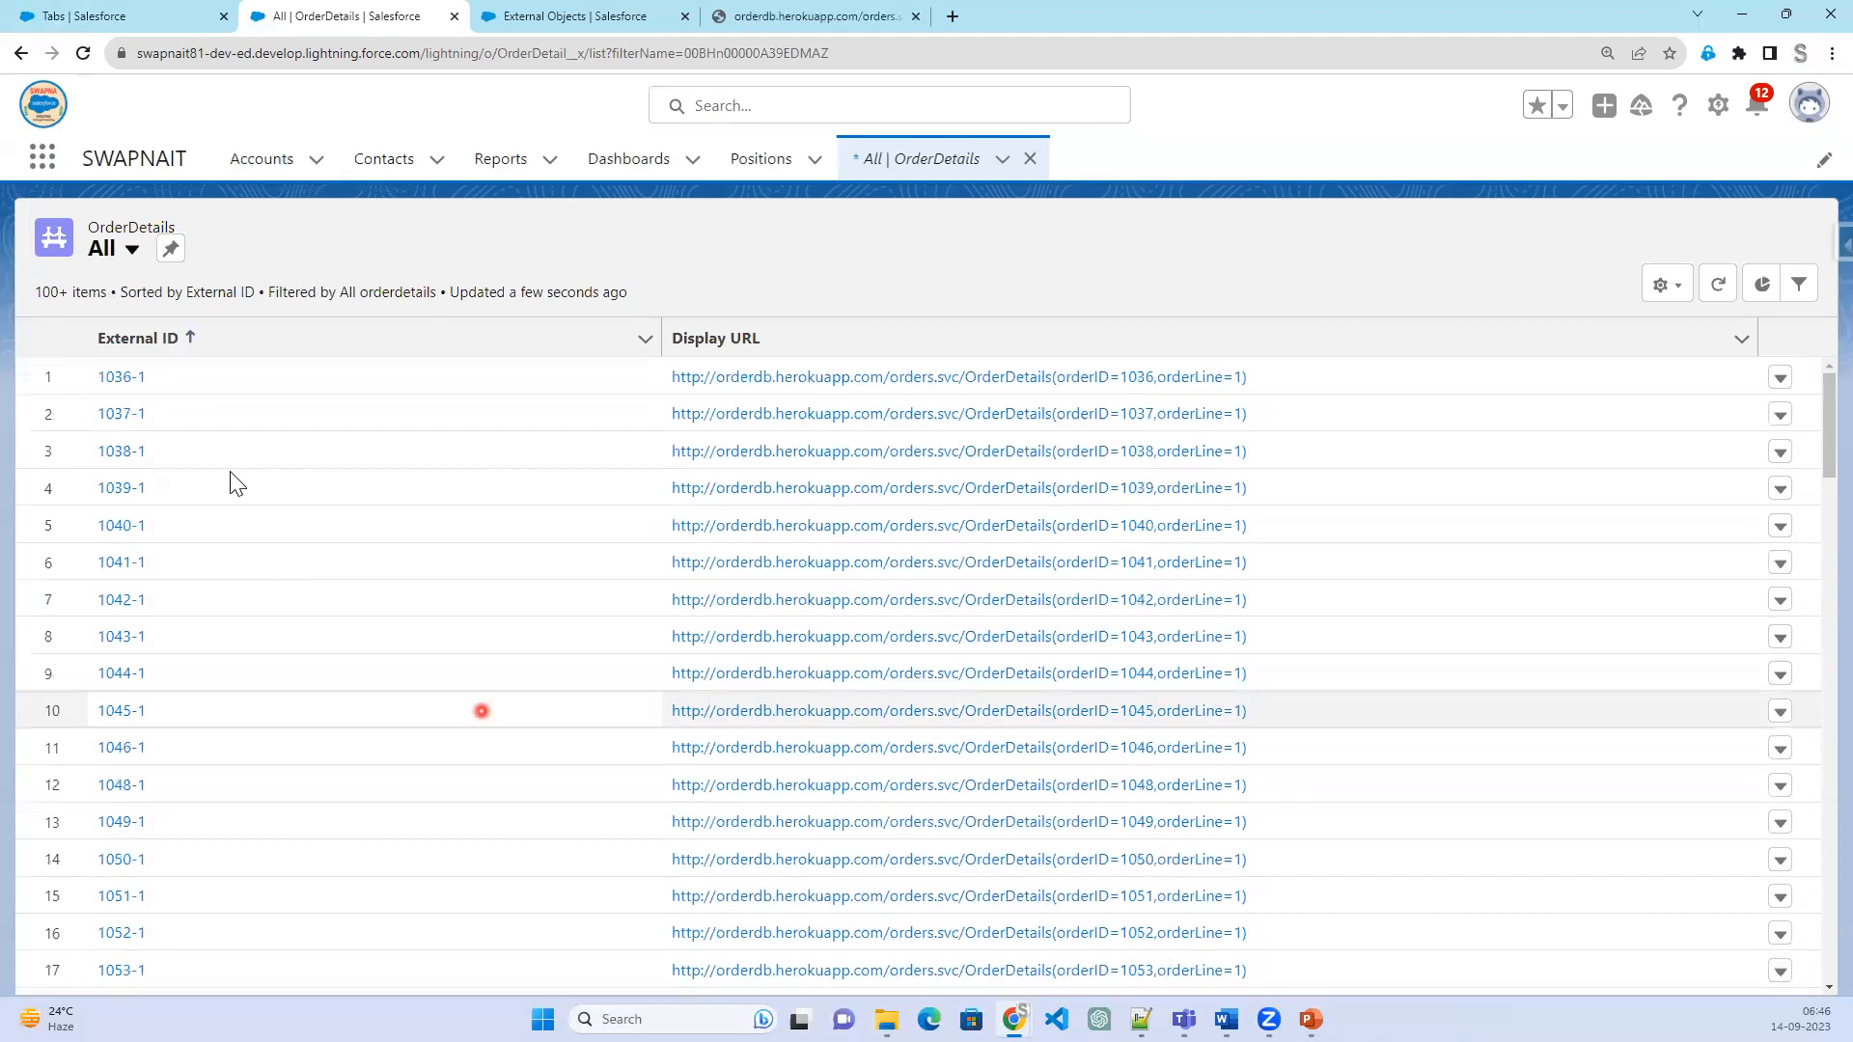
# - Open OrderDetail record 1036-1, review its related lists and details, and close the record
pyautogui.click(123, 377)
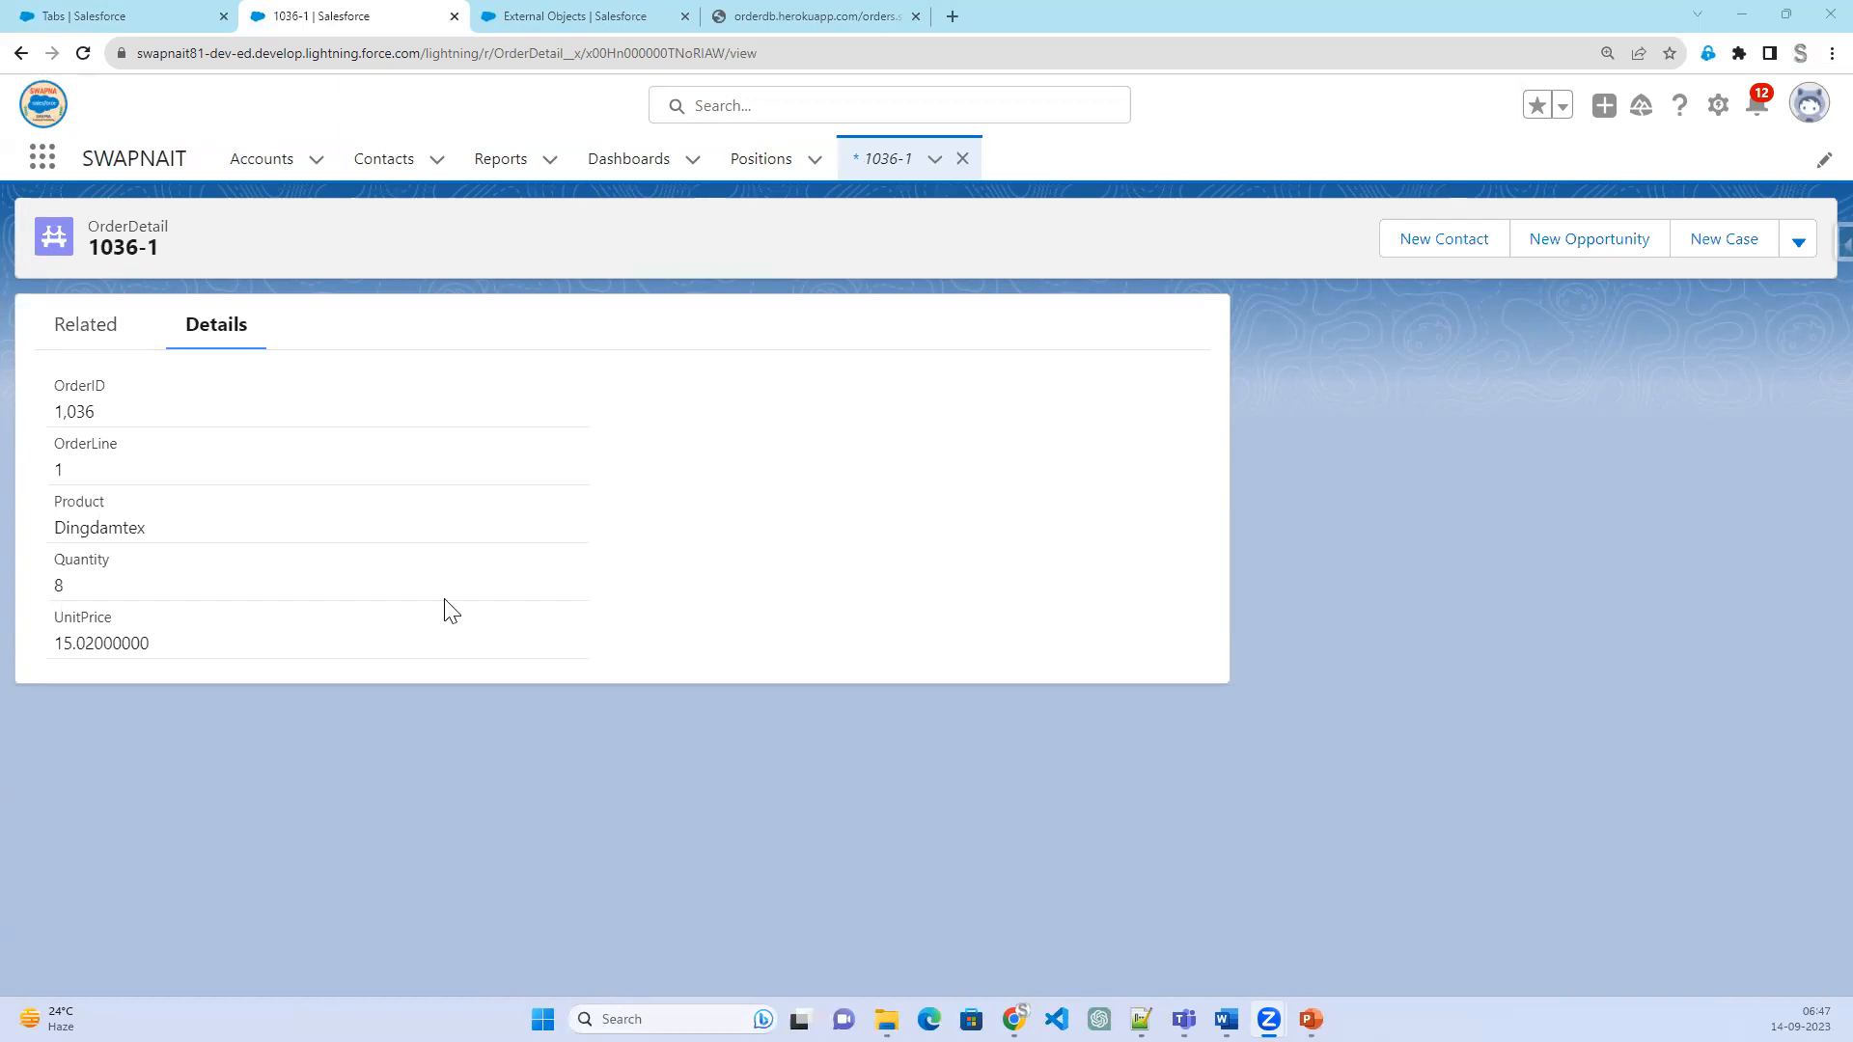
pyautogui.click(87, 328)
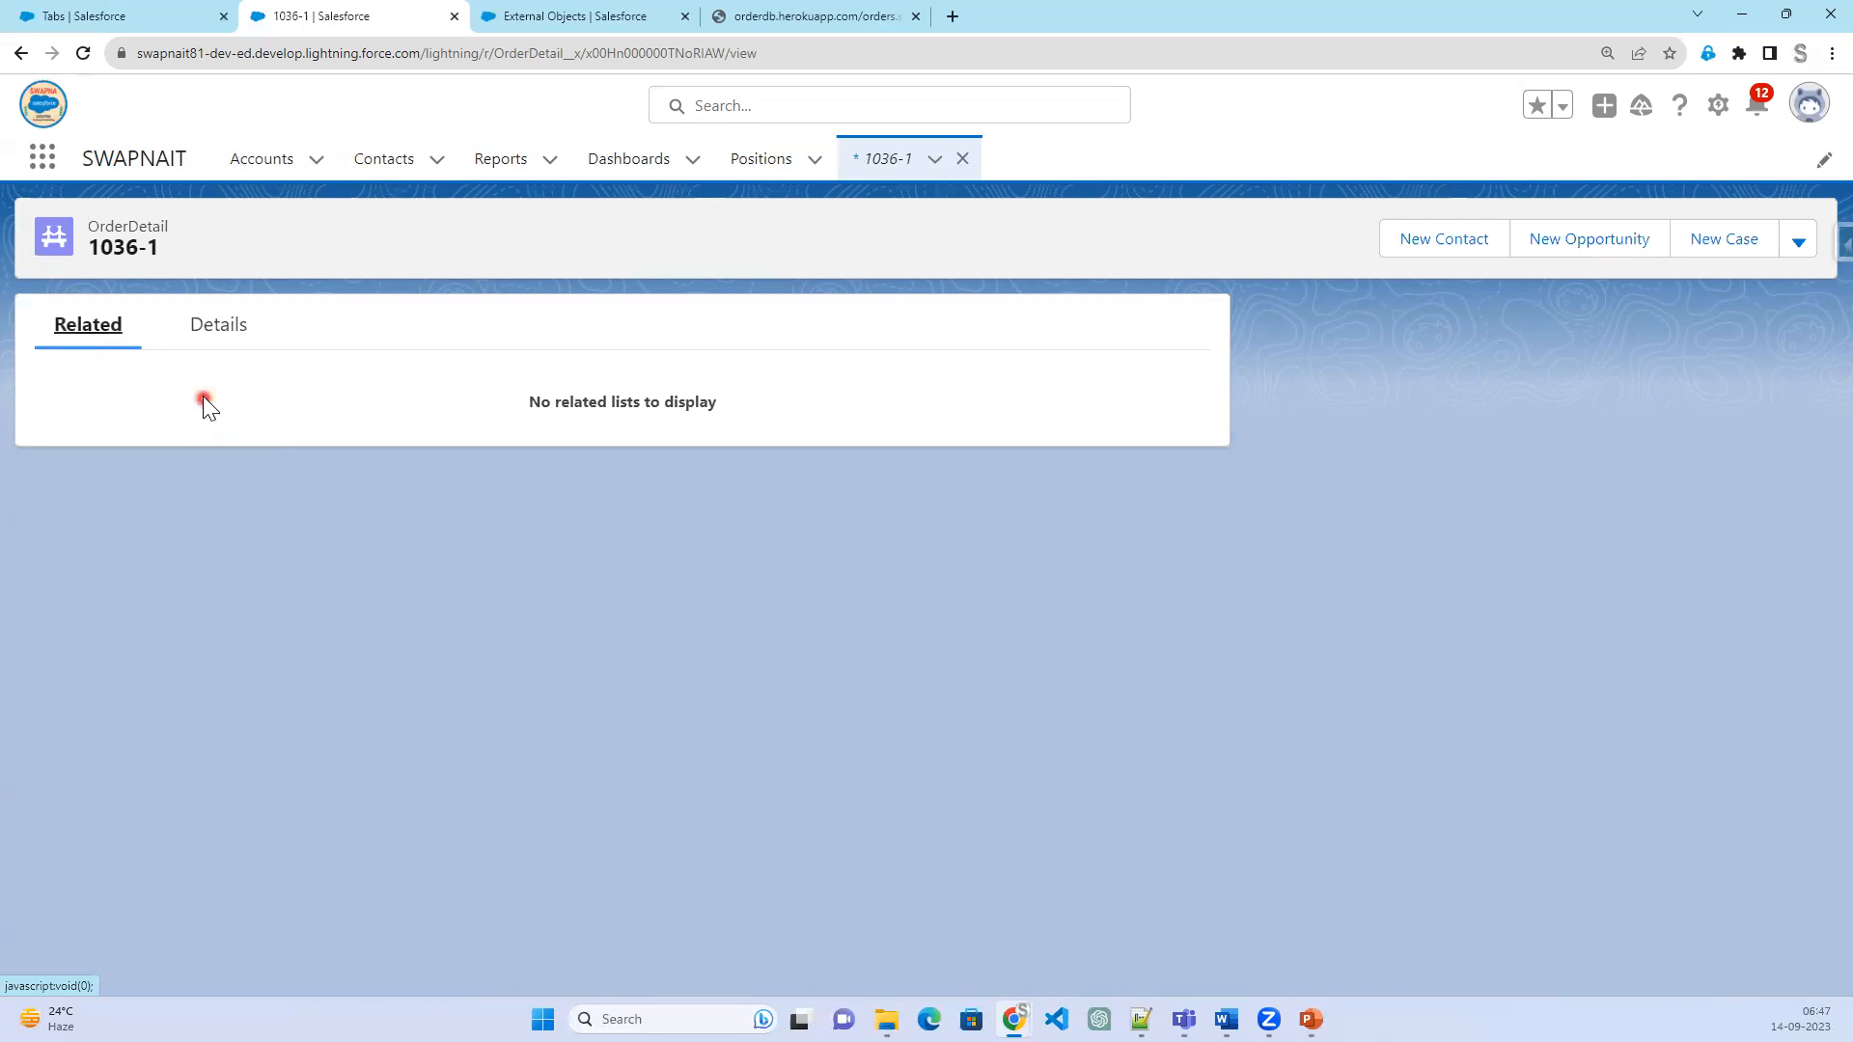
pyautogui.click(224, 340)
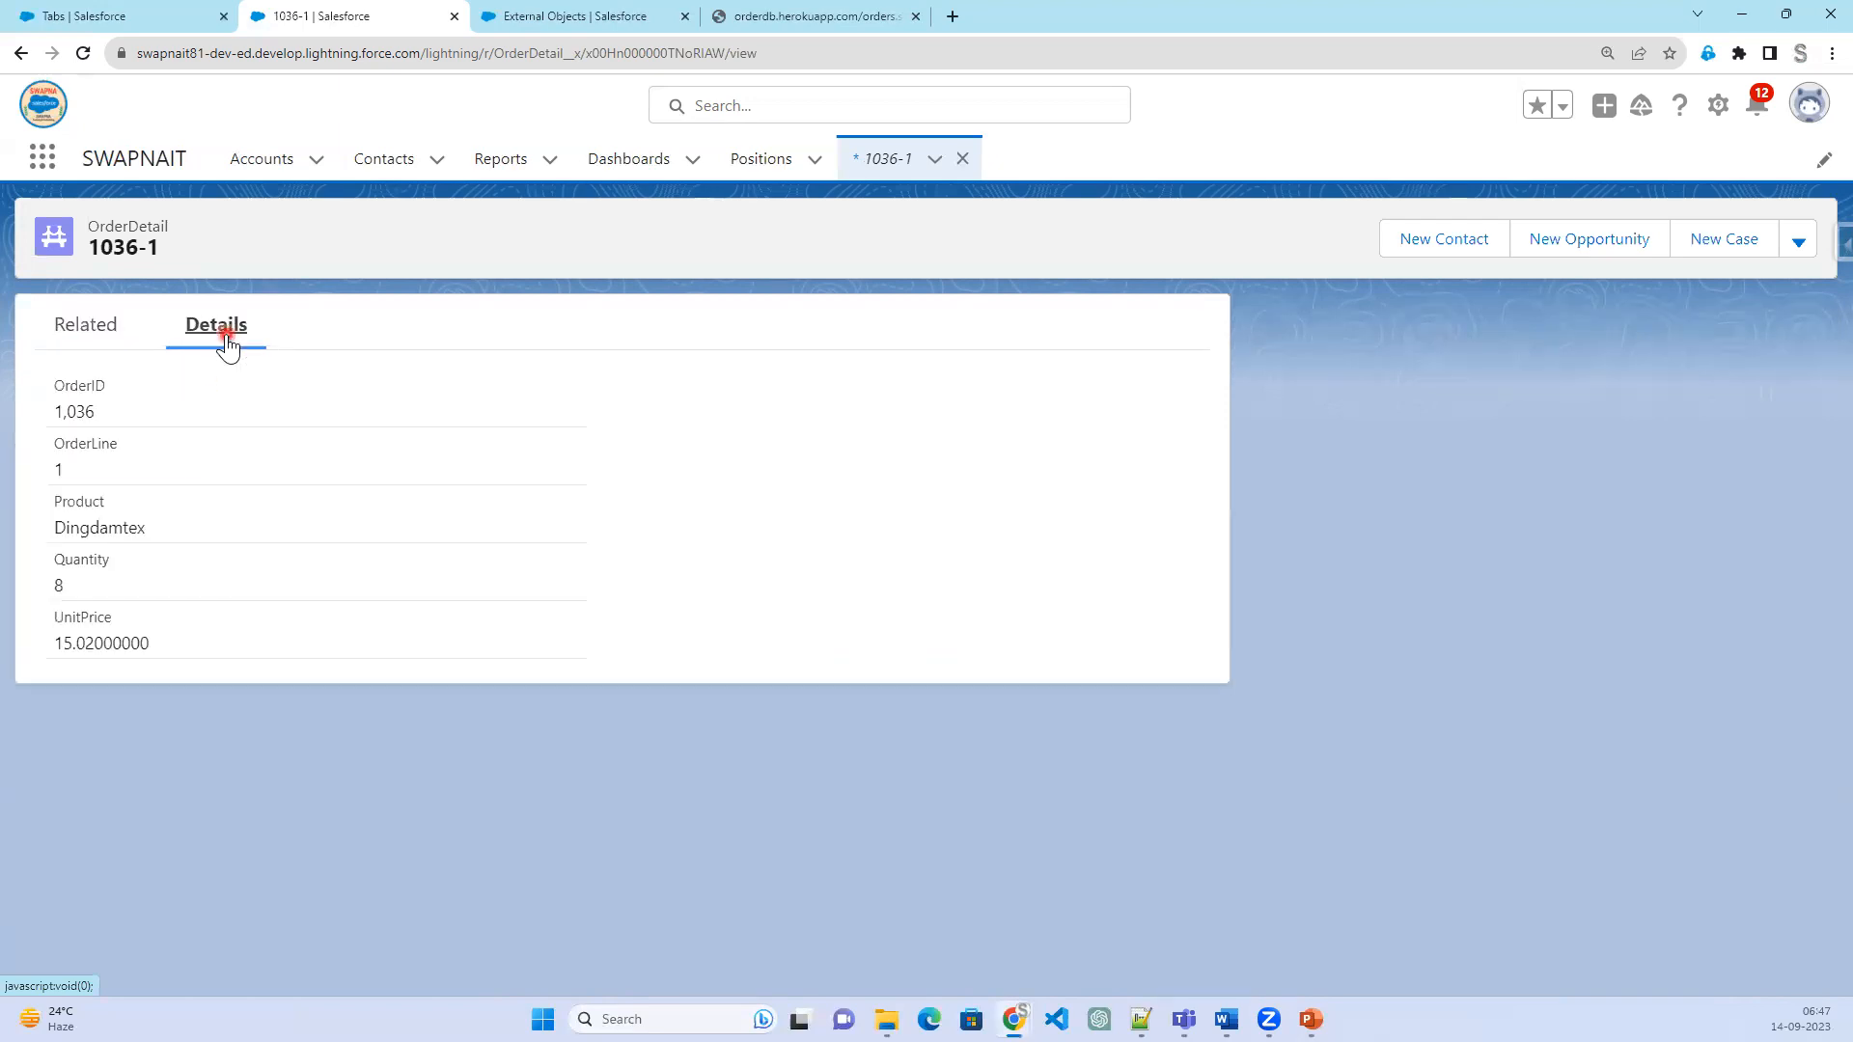
pyautogui.click(963, 161)
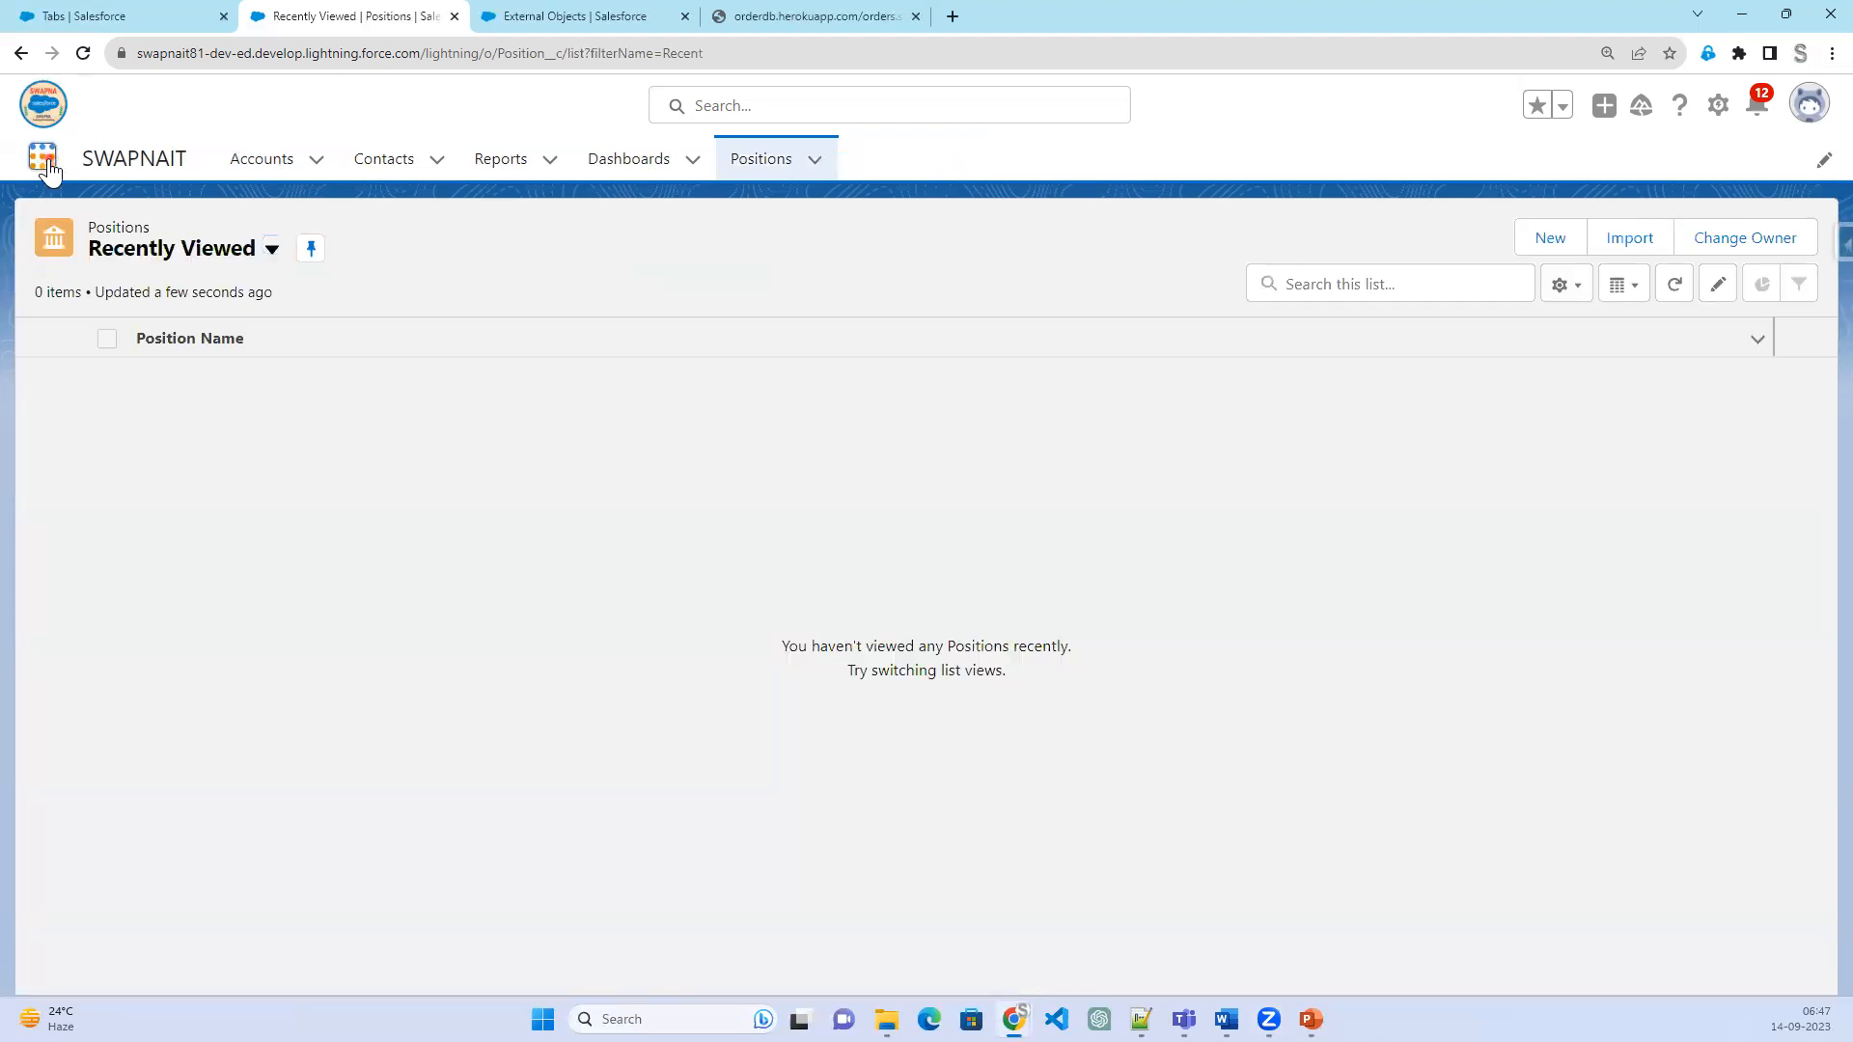
# - Return to Custom Tabs in Setup and start a new custom object tab for the Candidate object with the Airplane tab style
pyautogui.click(46, 162)
pyautogui.click(140, 17)
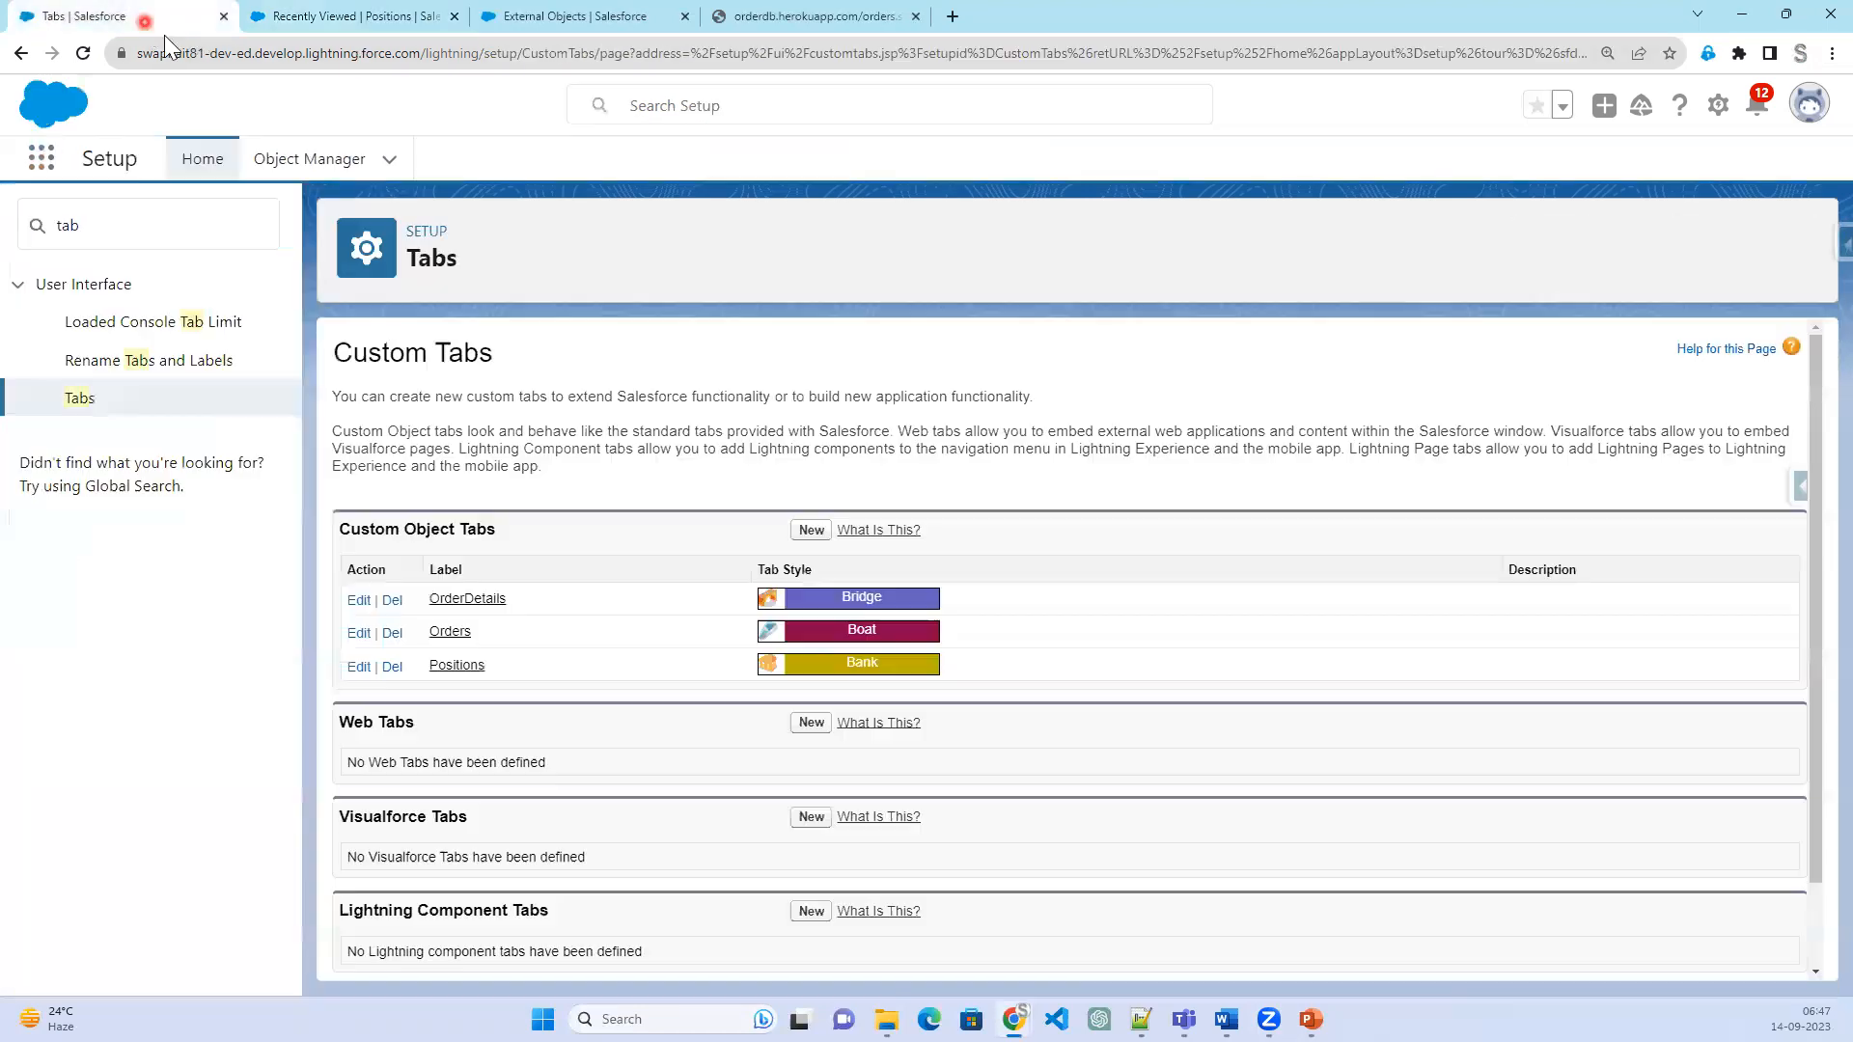
pyautogui.click(812, 533)
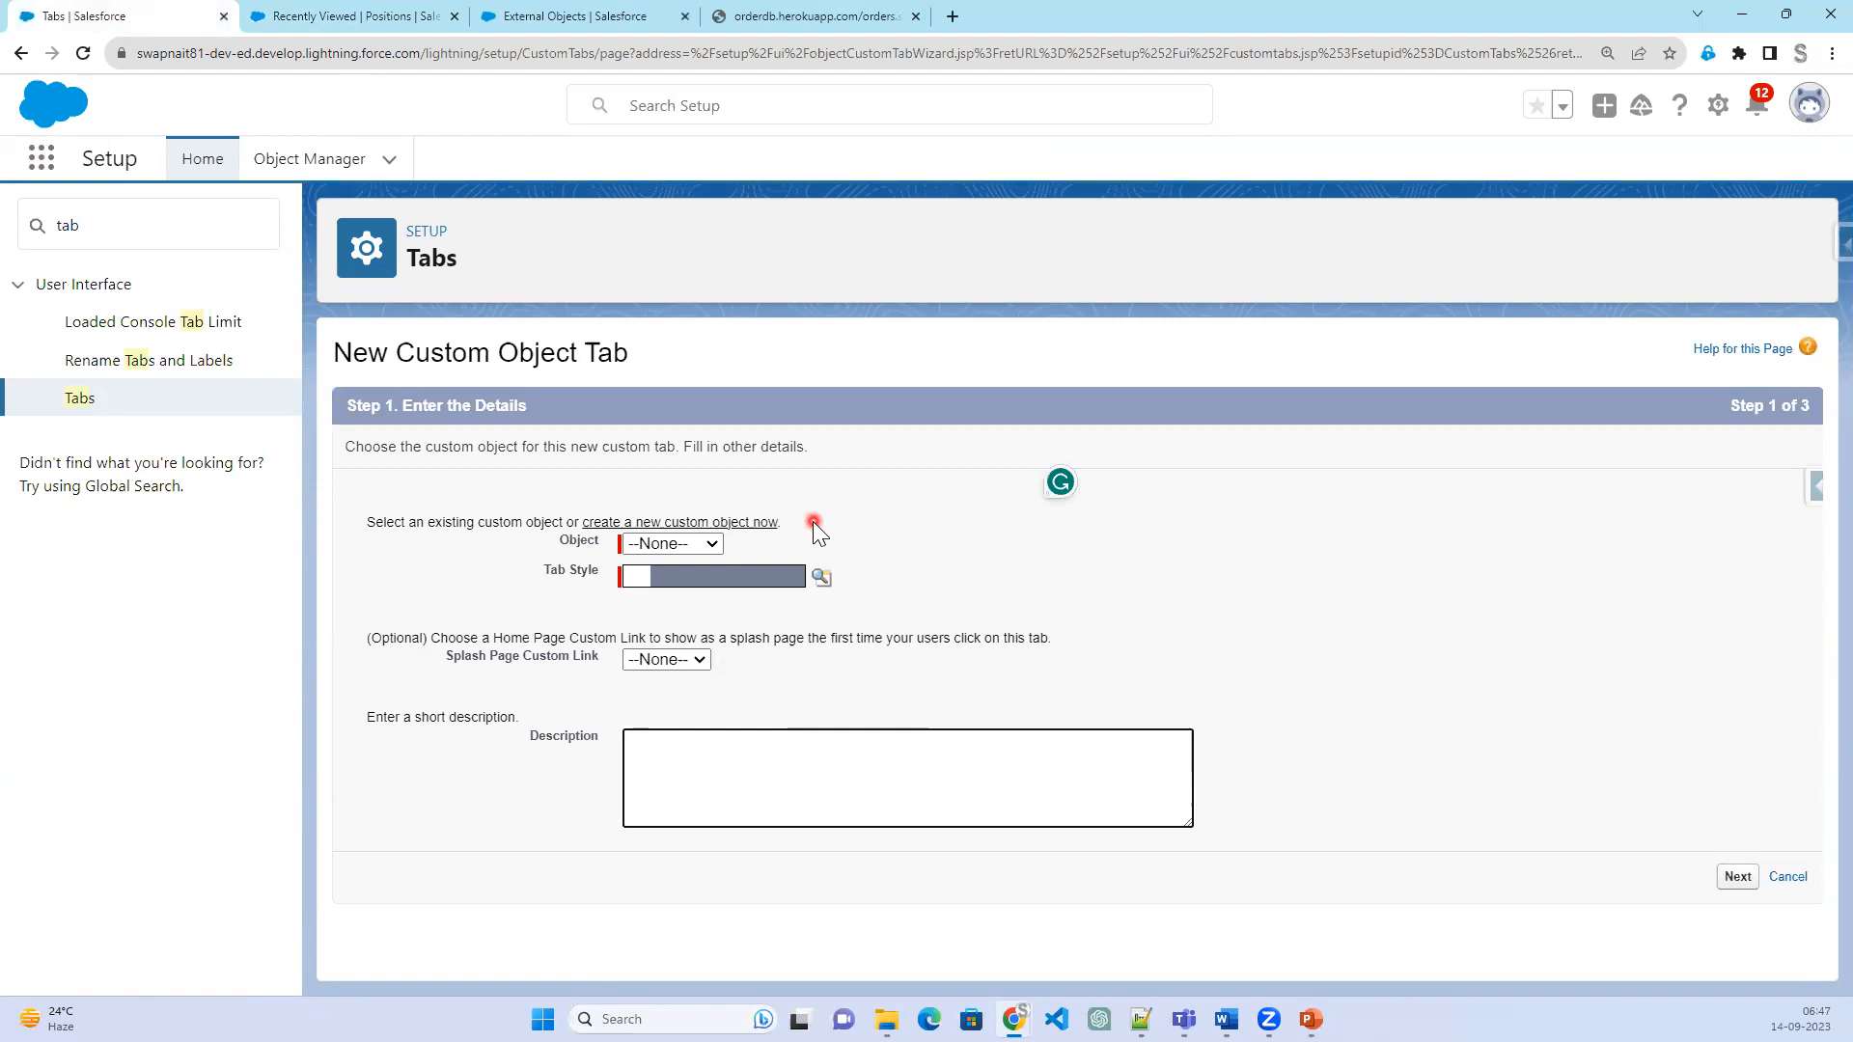
pyautogui.click(691, 546)
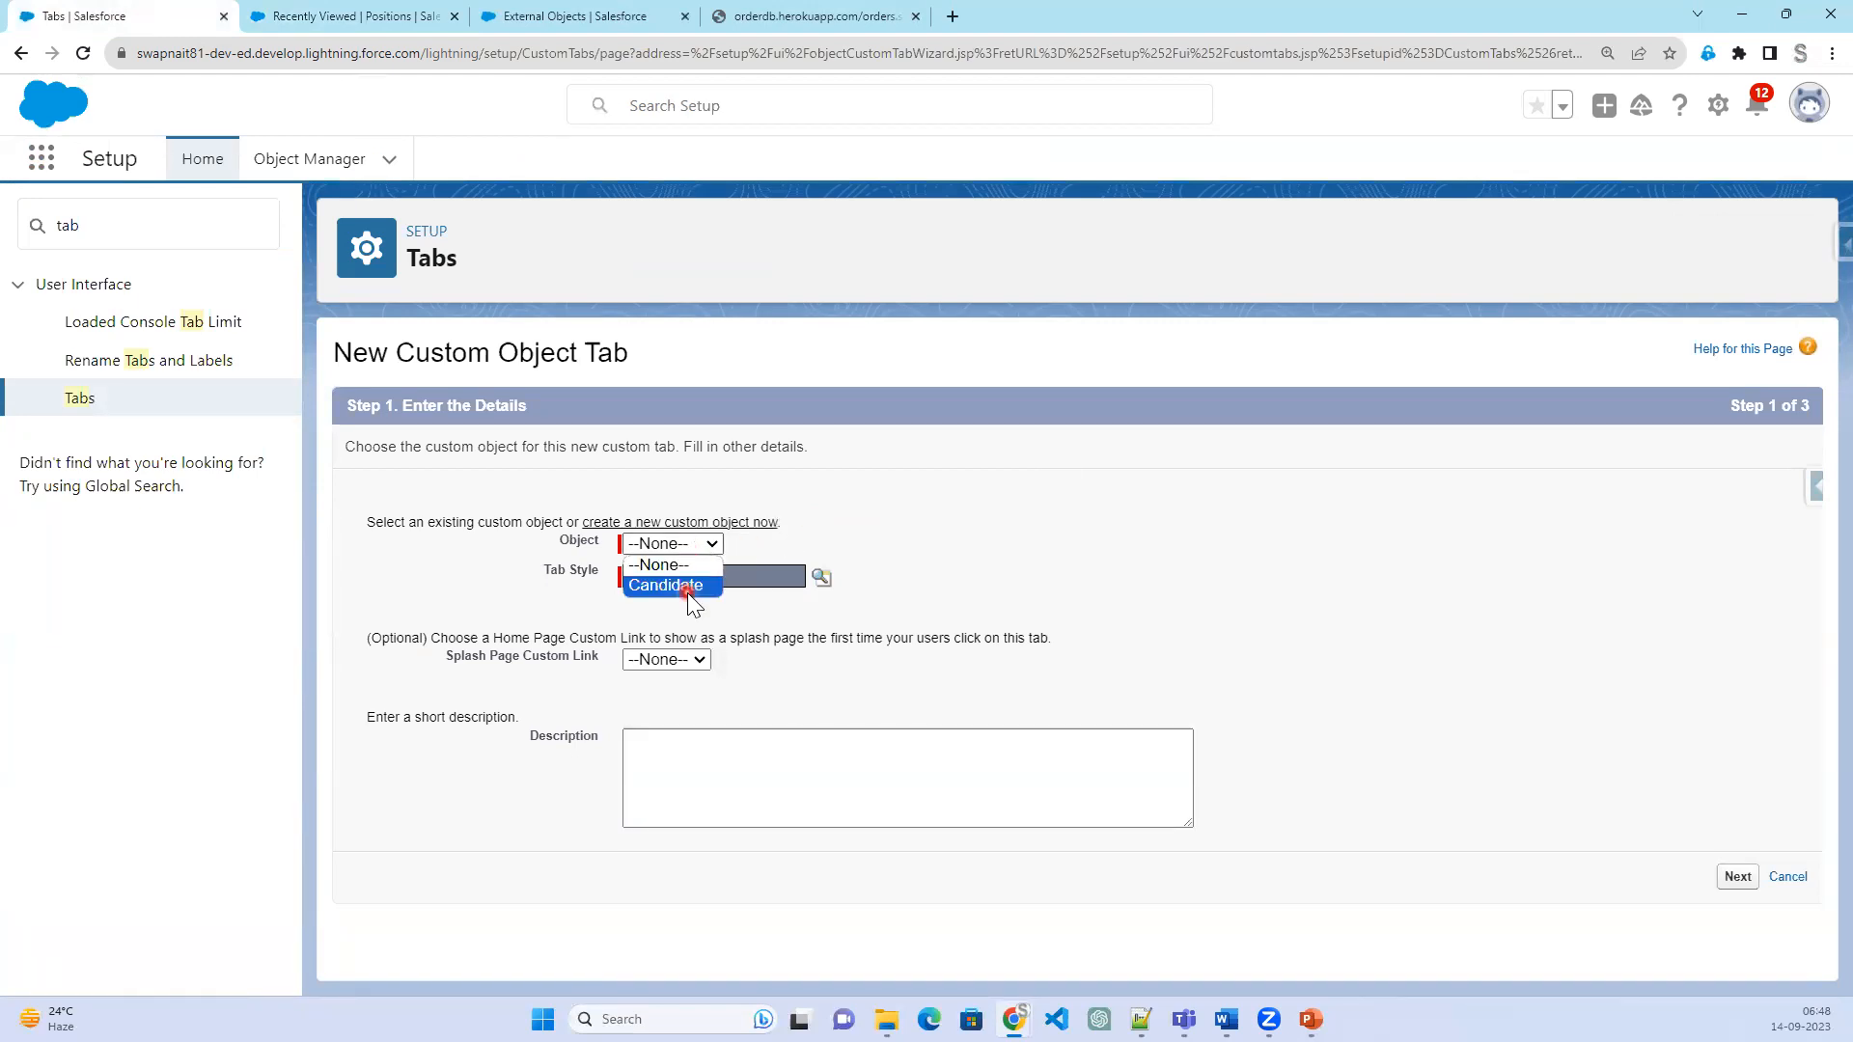
pyautogui.click(687, 593)
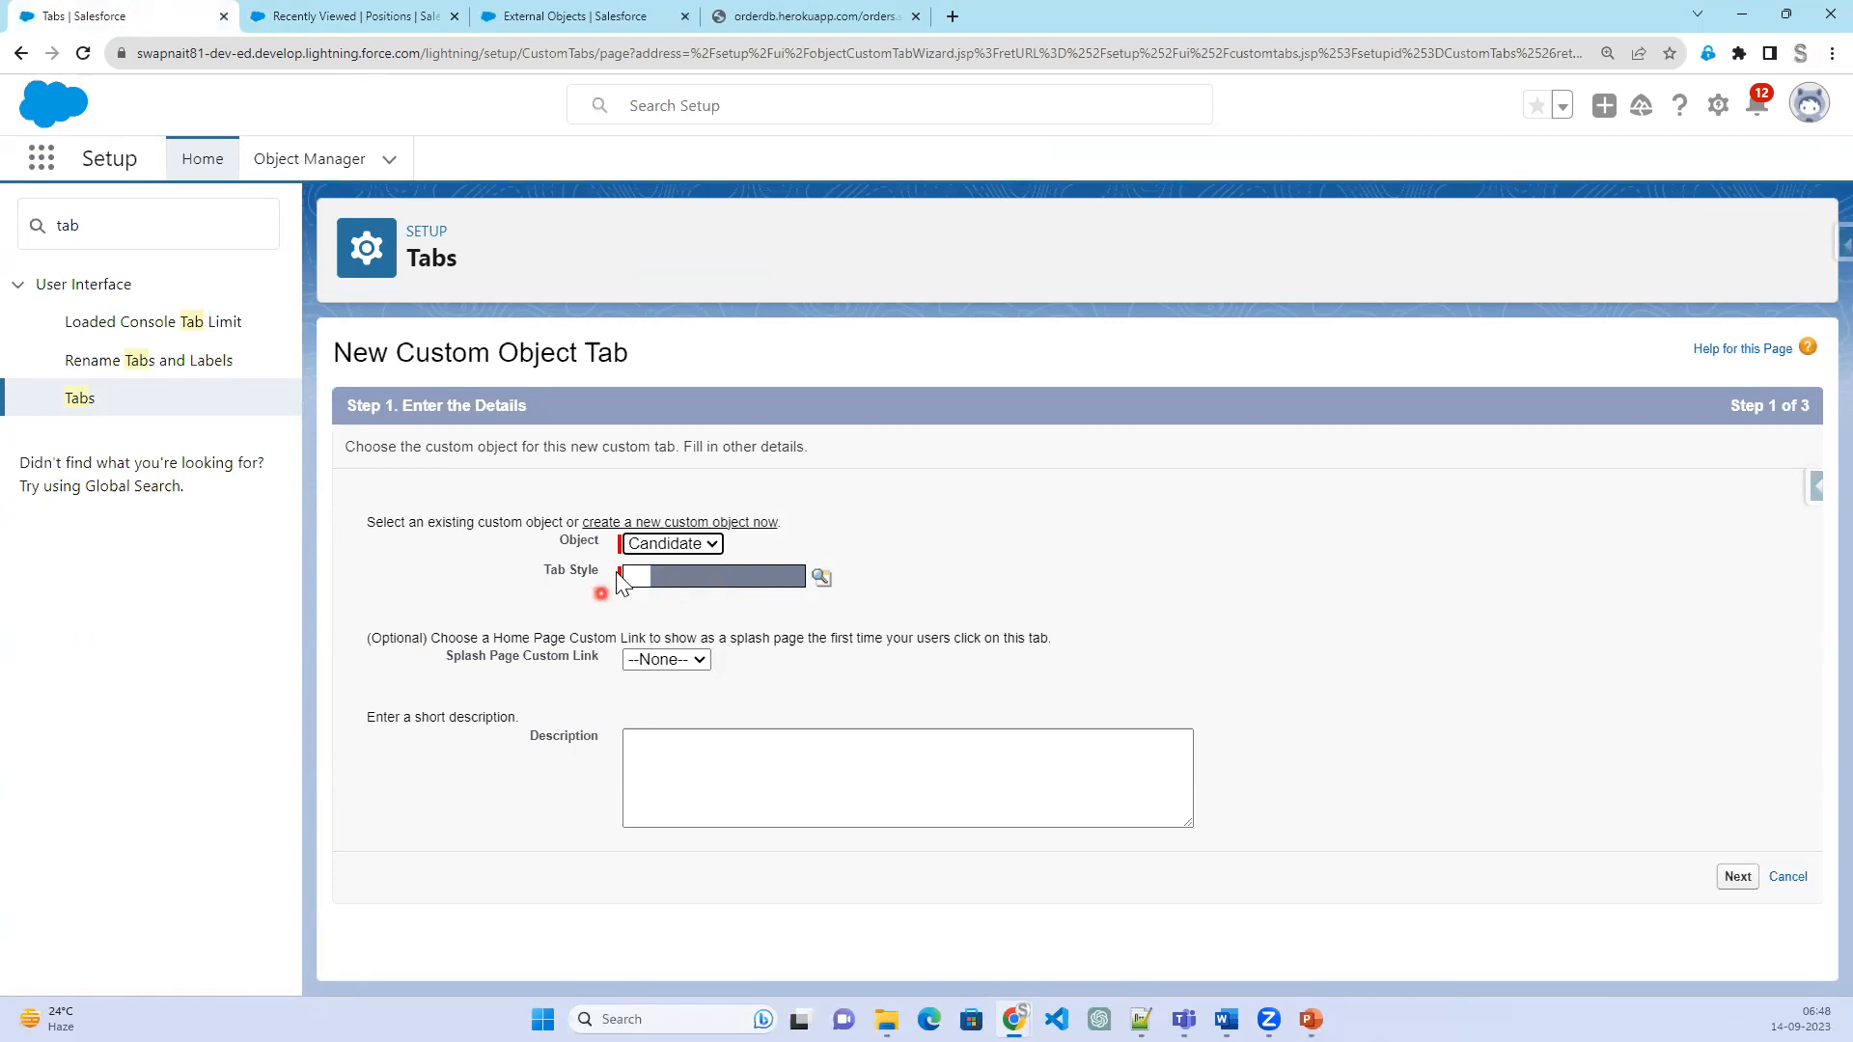
pyautogui.click(824, 583)
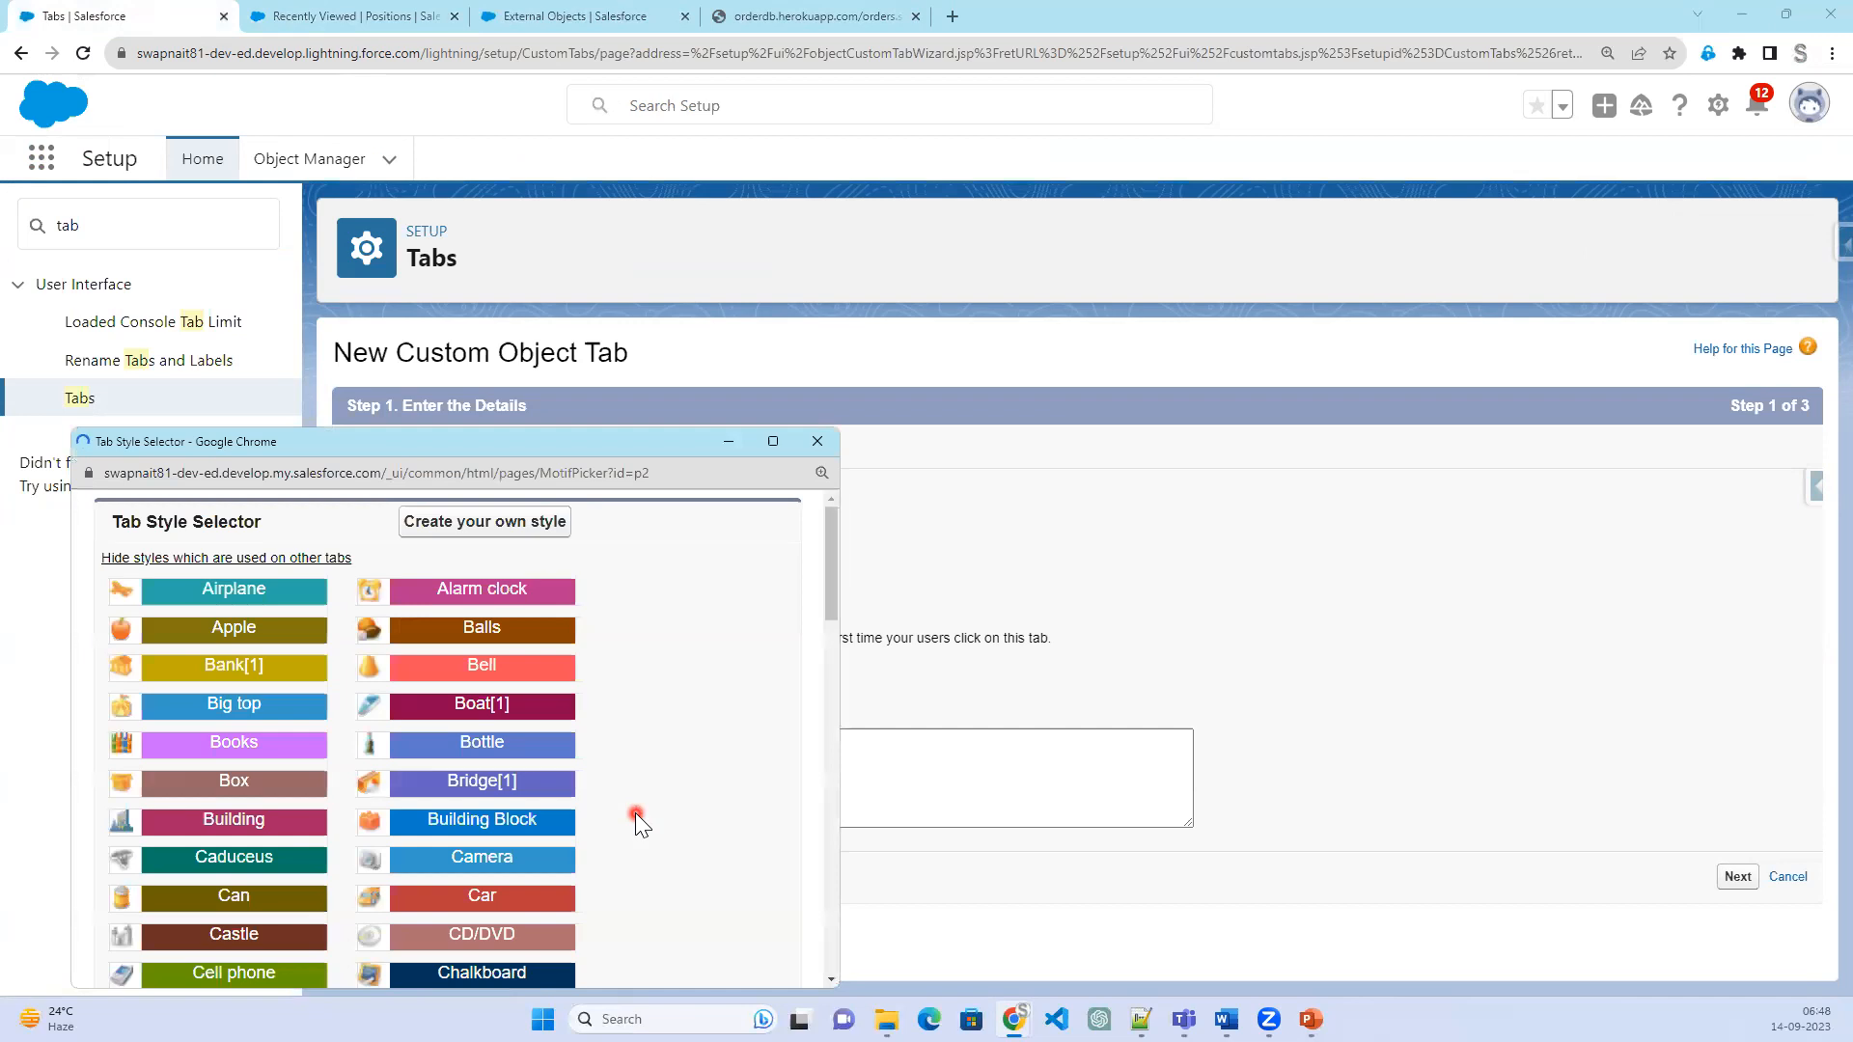
pyautogui.moveTo(243, 570); pyautogui.dragTo(248, 603)
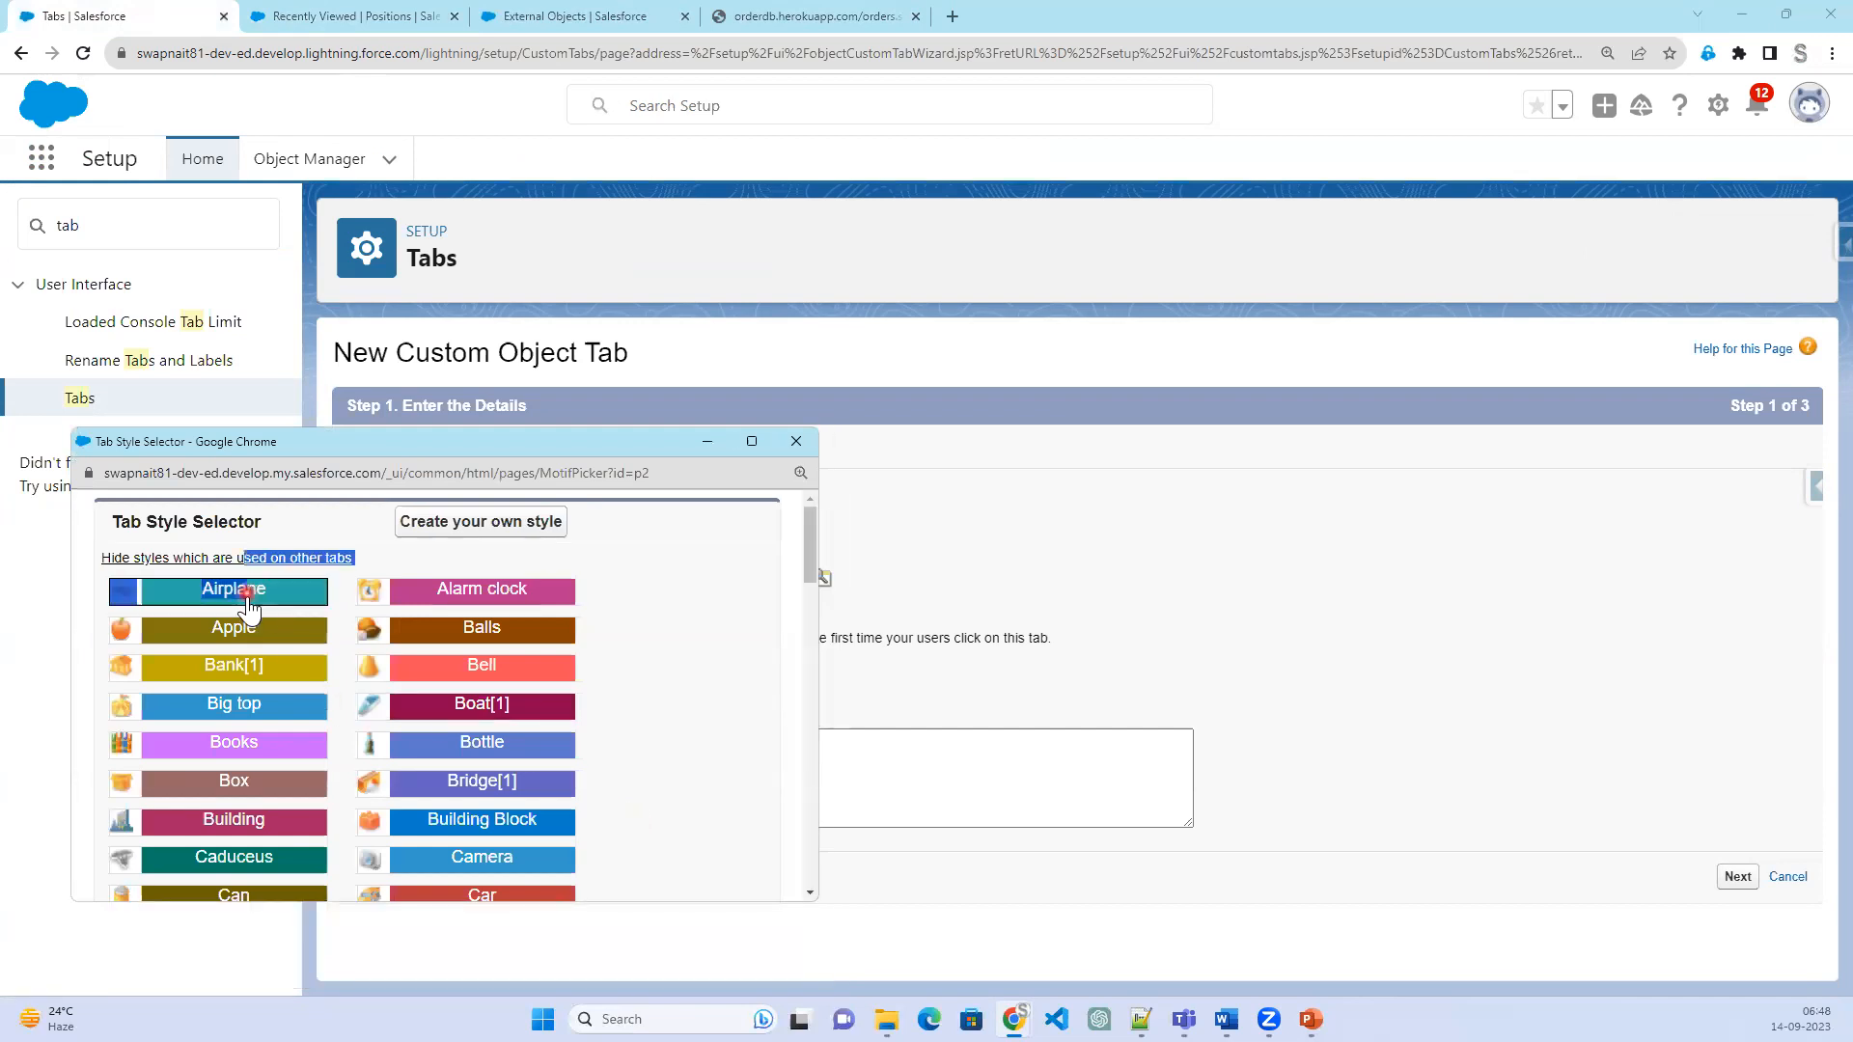
pyautogui.click(293, 589)
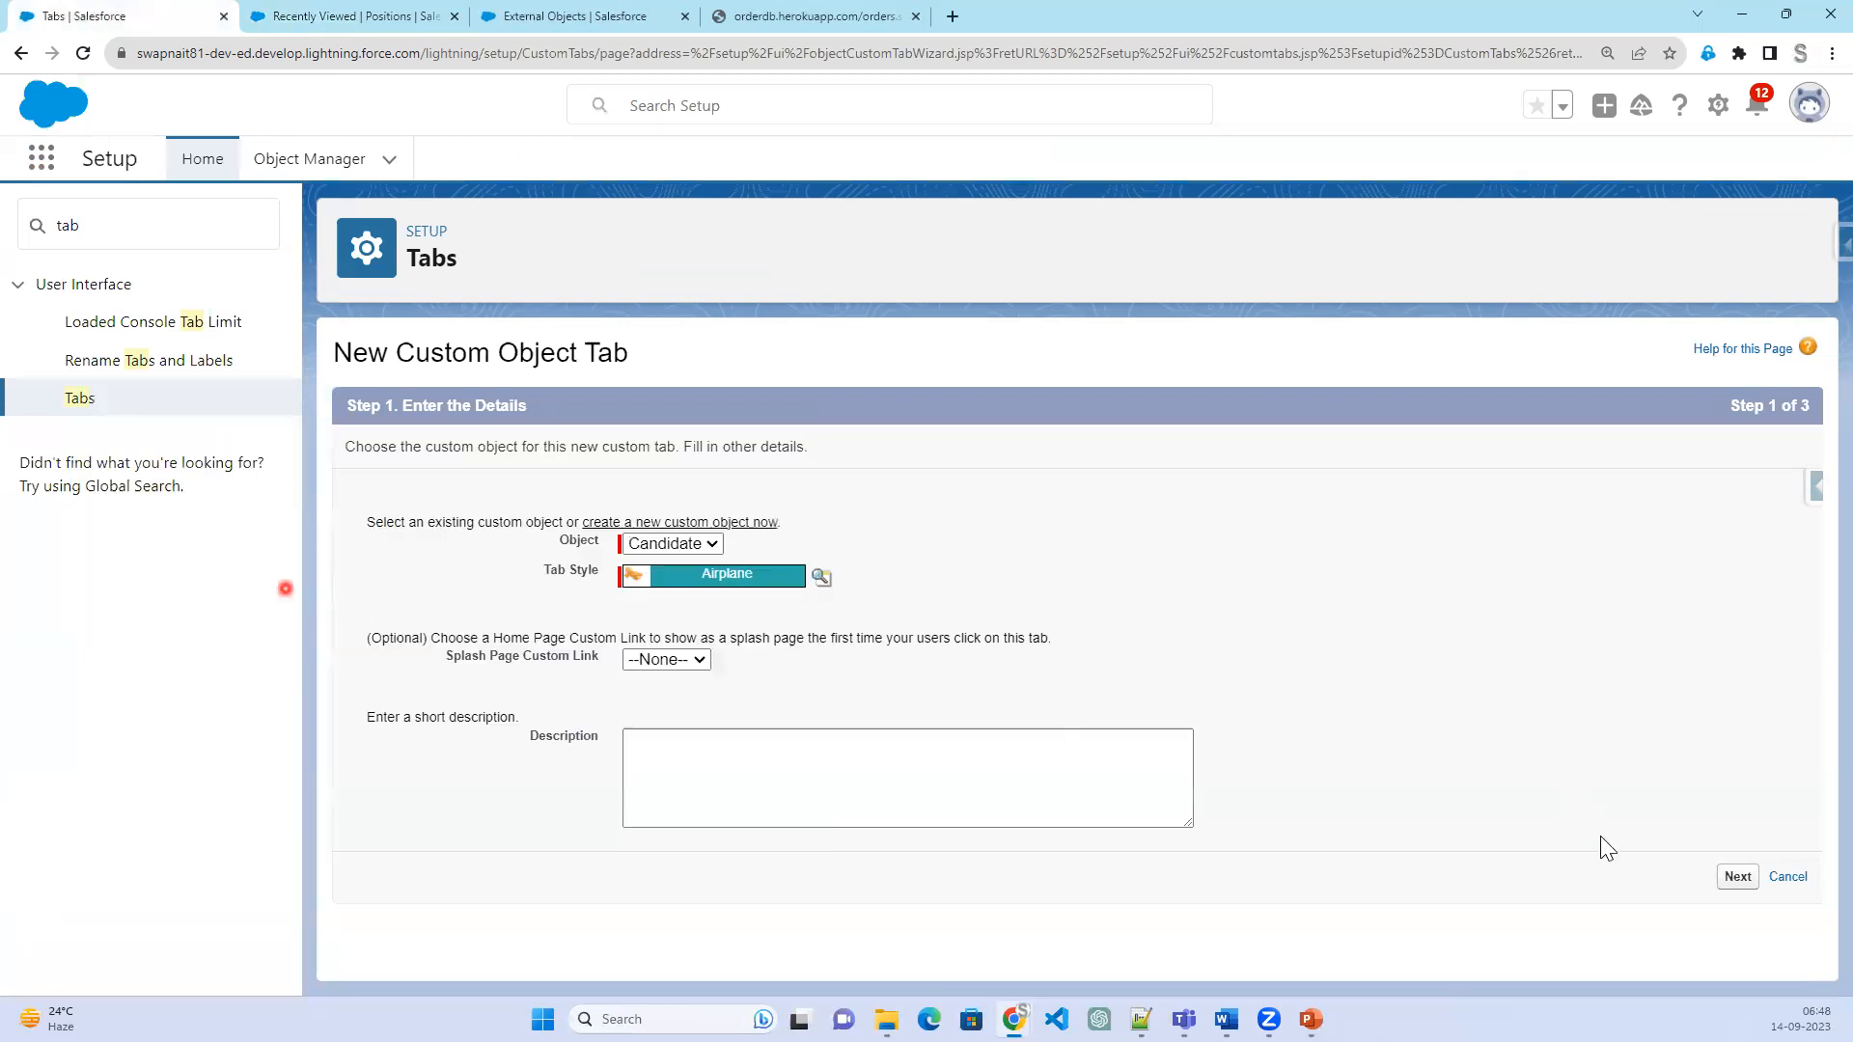
# - Keep the Candidate tab Default On for all profiles, include it in every custom app, and save it
pyautogui.click(1747, 877)
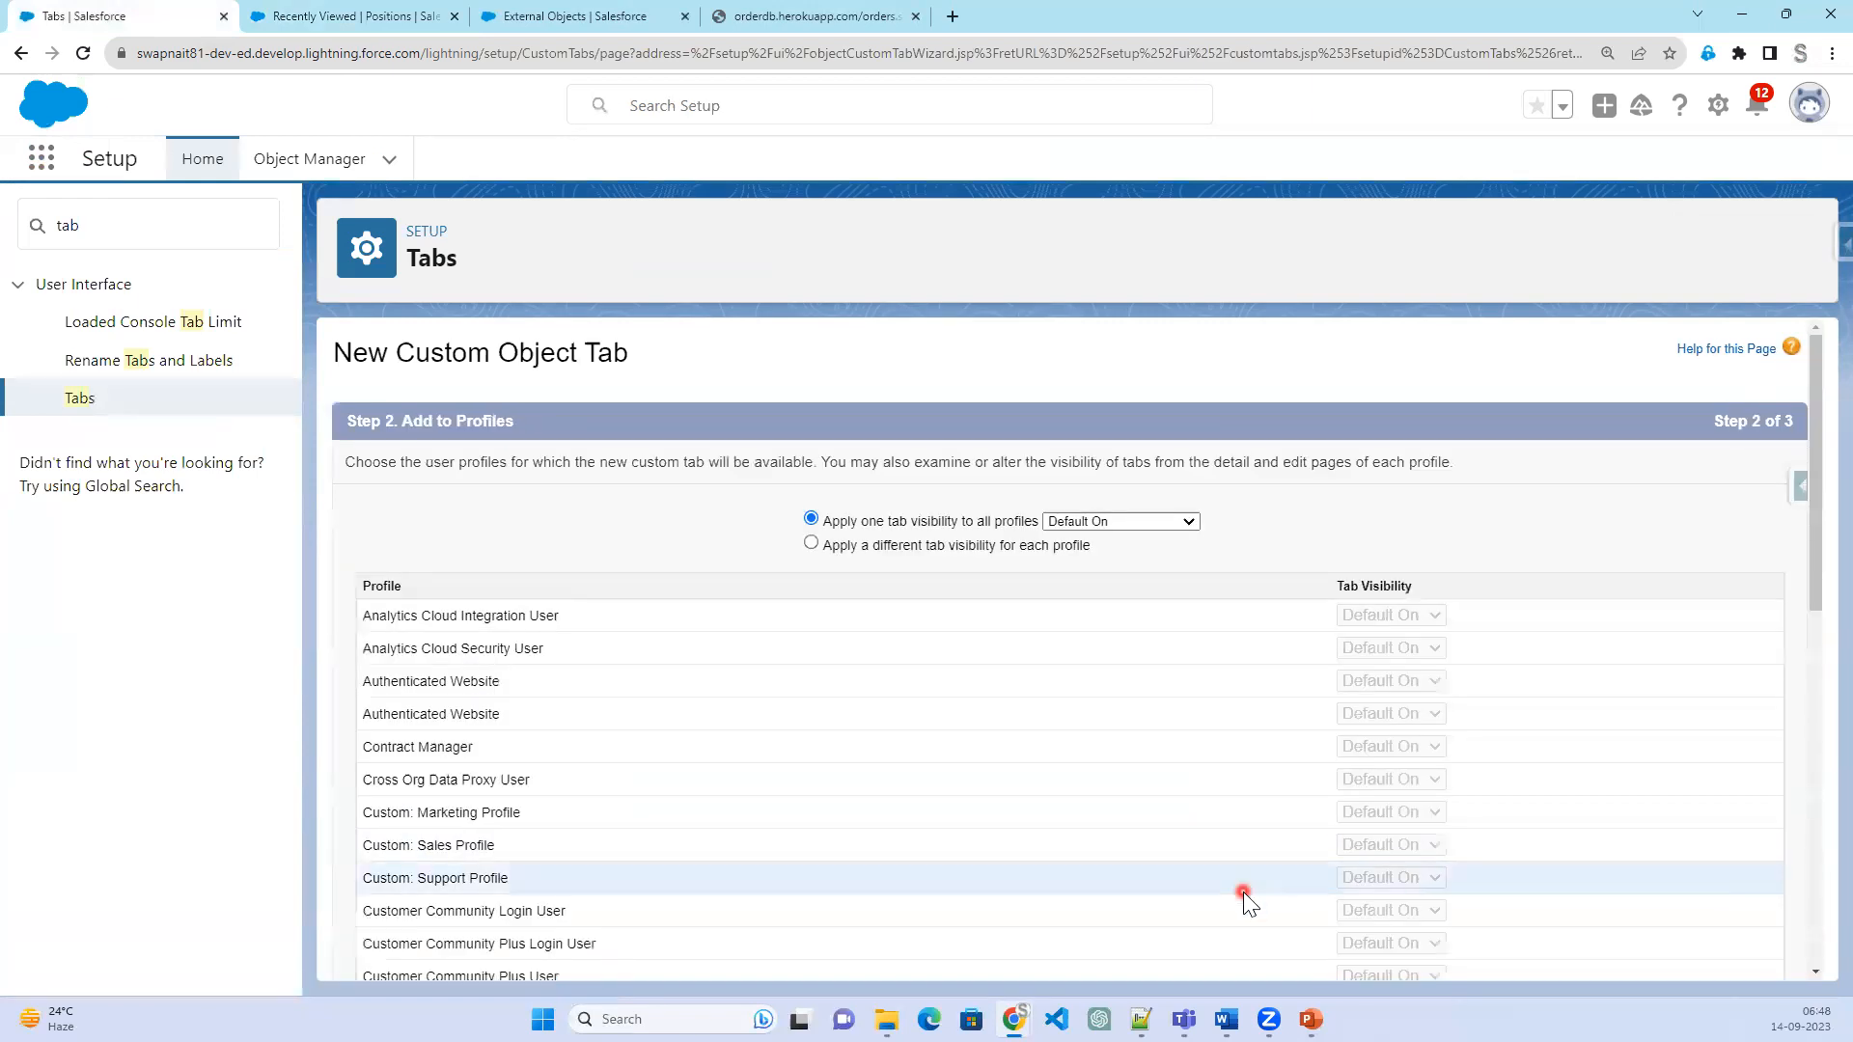
pyautogui.scroll(-9, 1243, 892)
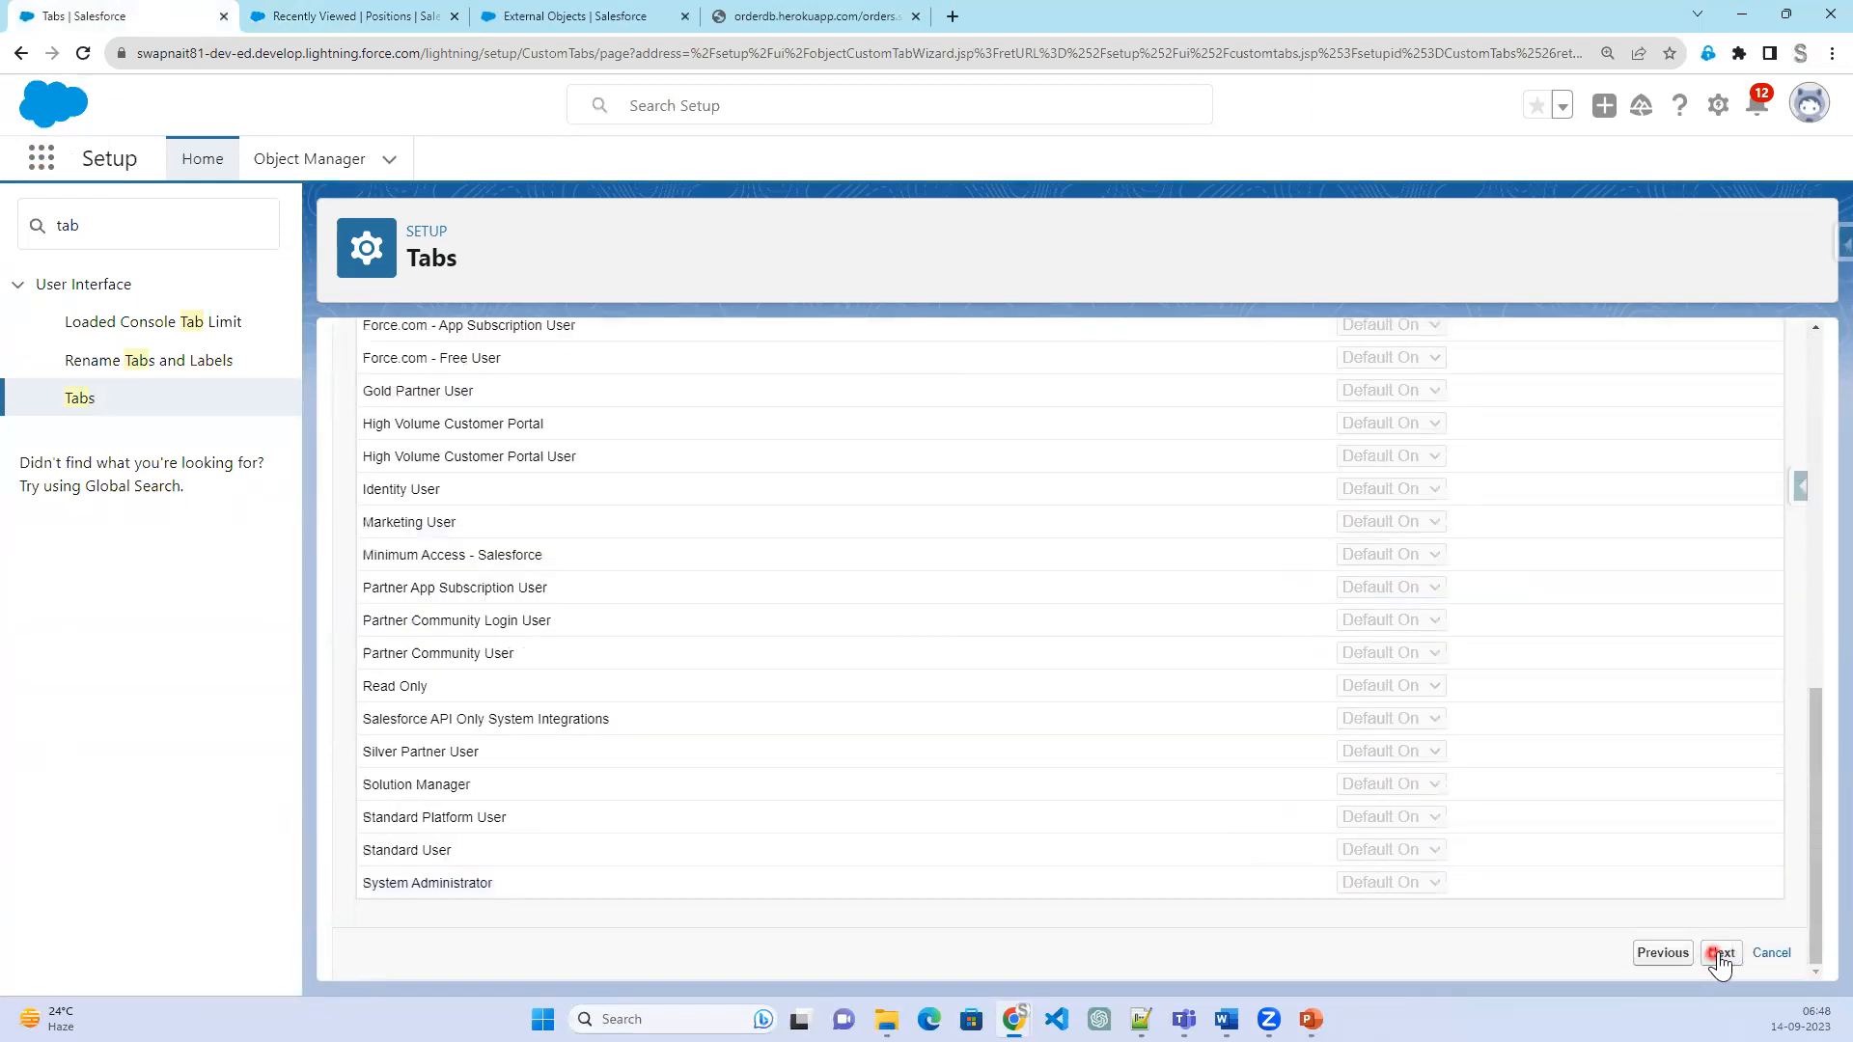
pyautogui.click(1720, 955)
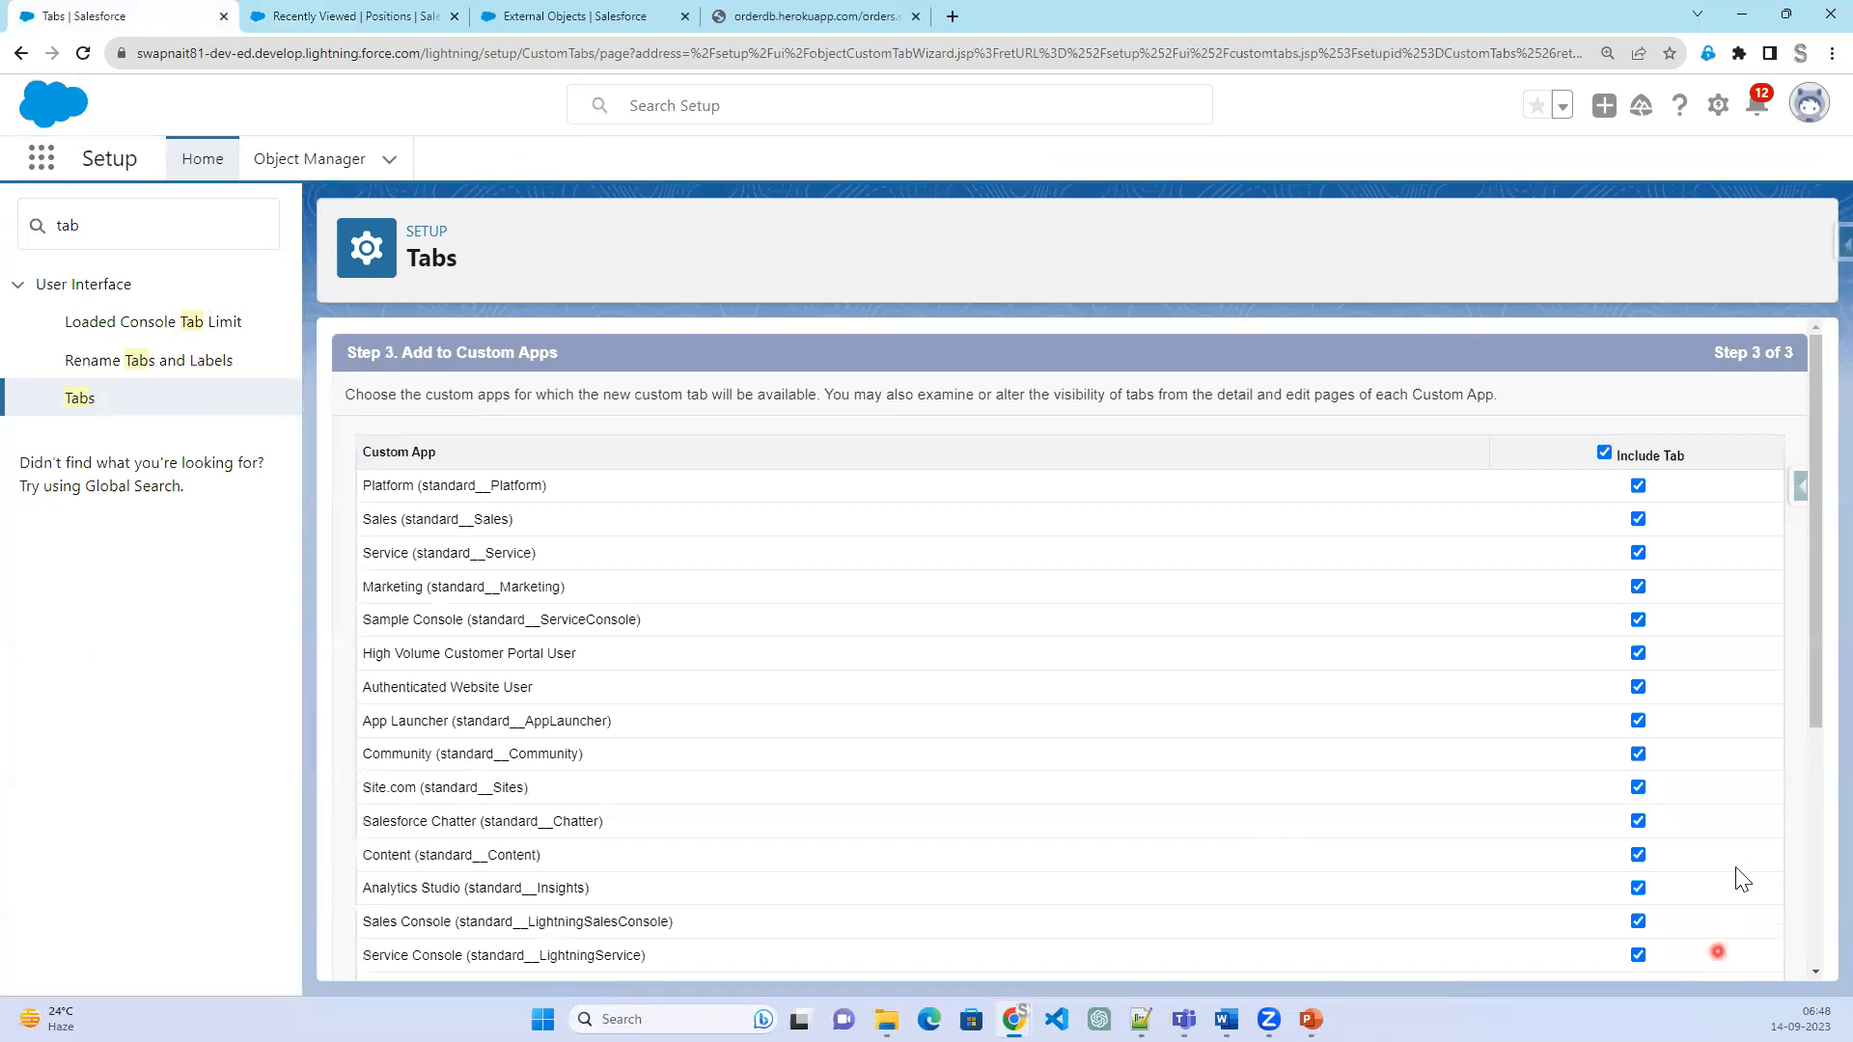
pyautogui.scroll(-5, 1720, 963)
pyautogui.click(1717, 954)
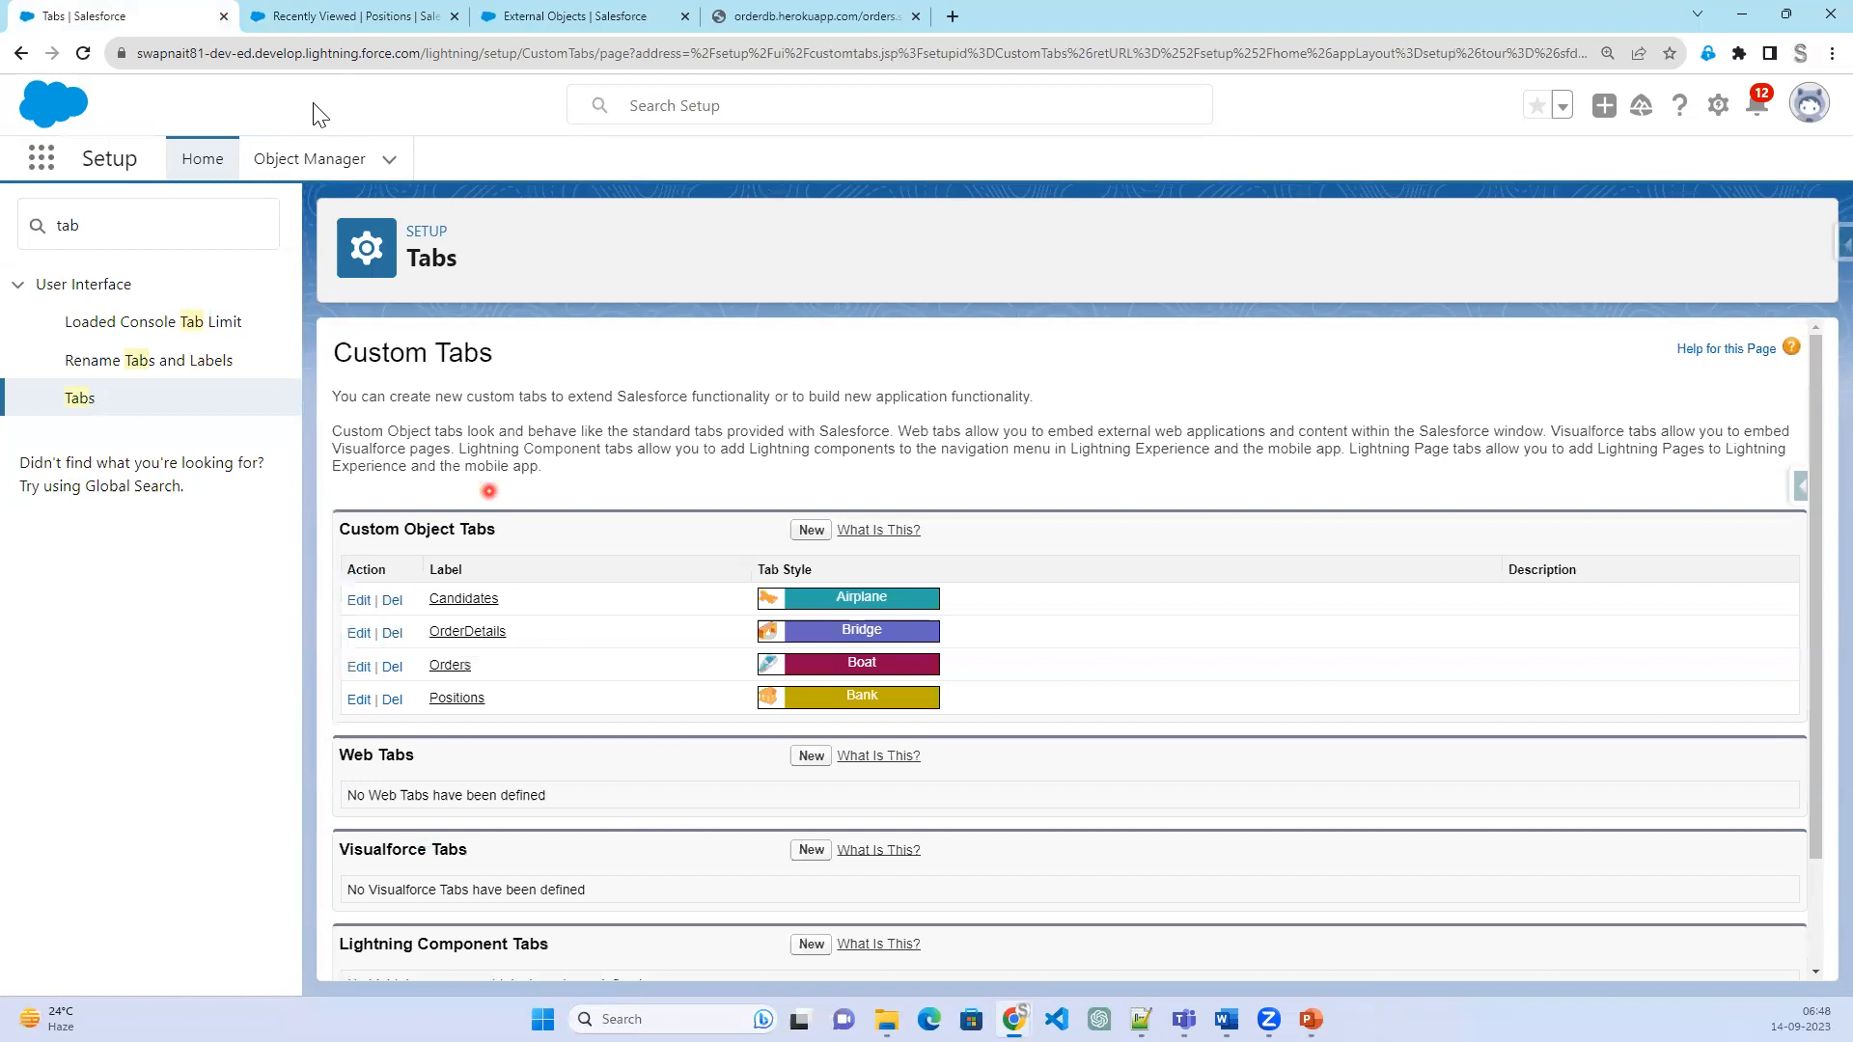
# - Reload the SWAPNAIT app page and open the All list view of Candidates
pyautogui.click(378, 14)
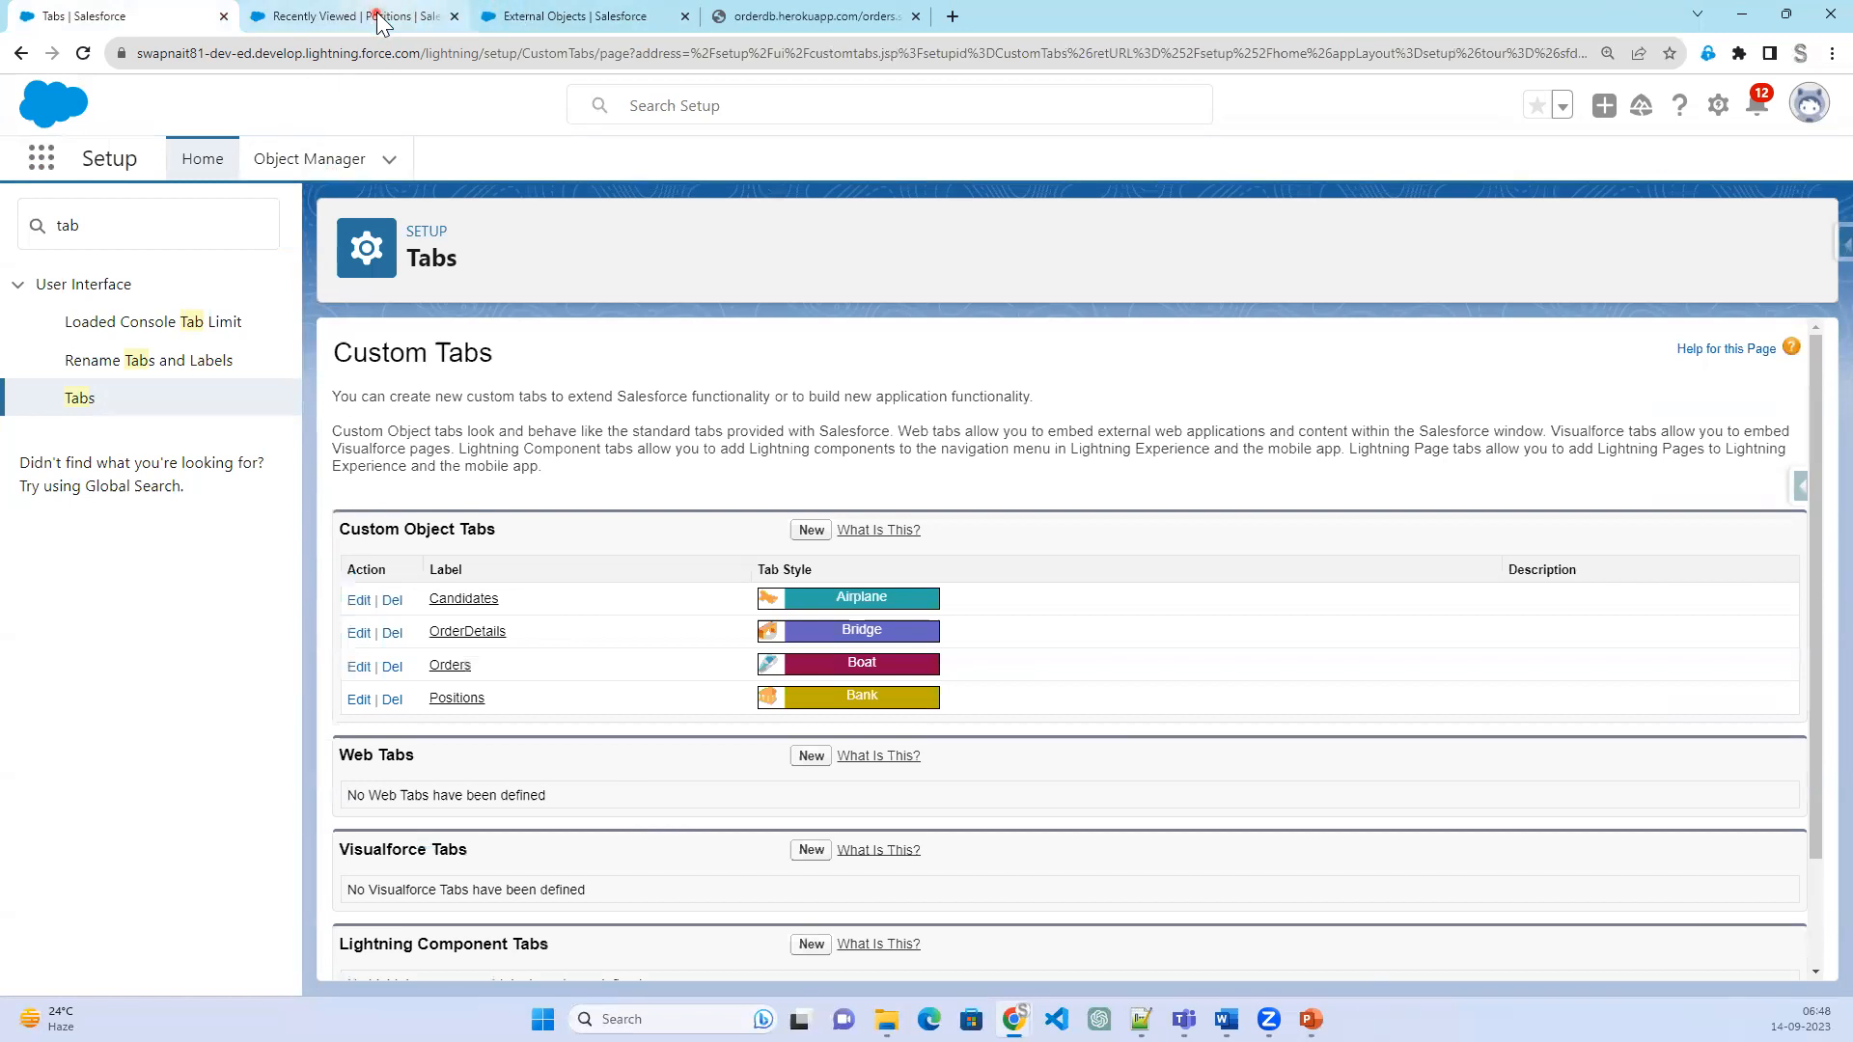
pyautogui.click(42, 158)
pyautogui.click(82, 55)
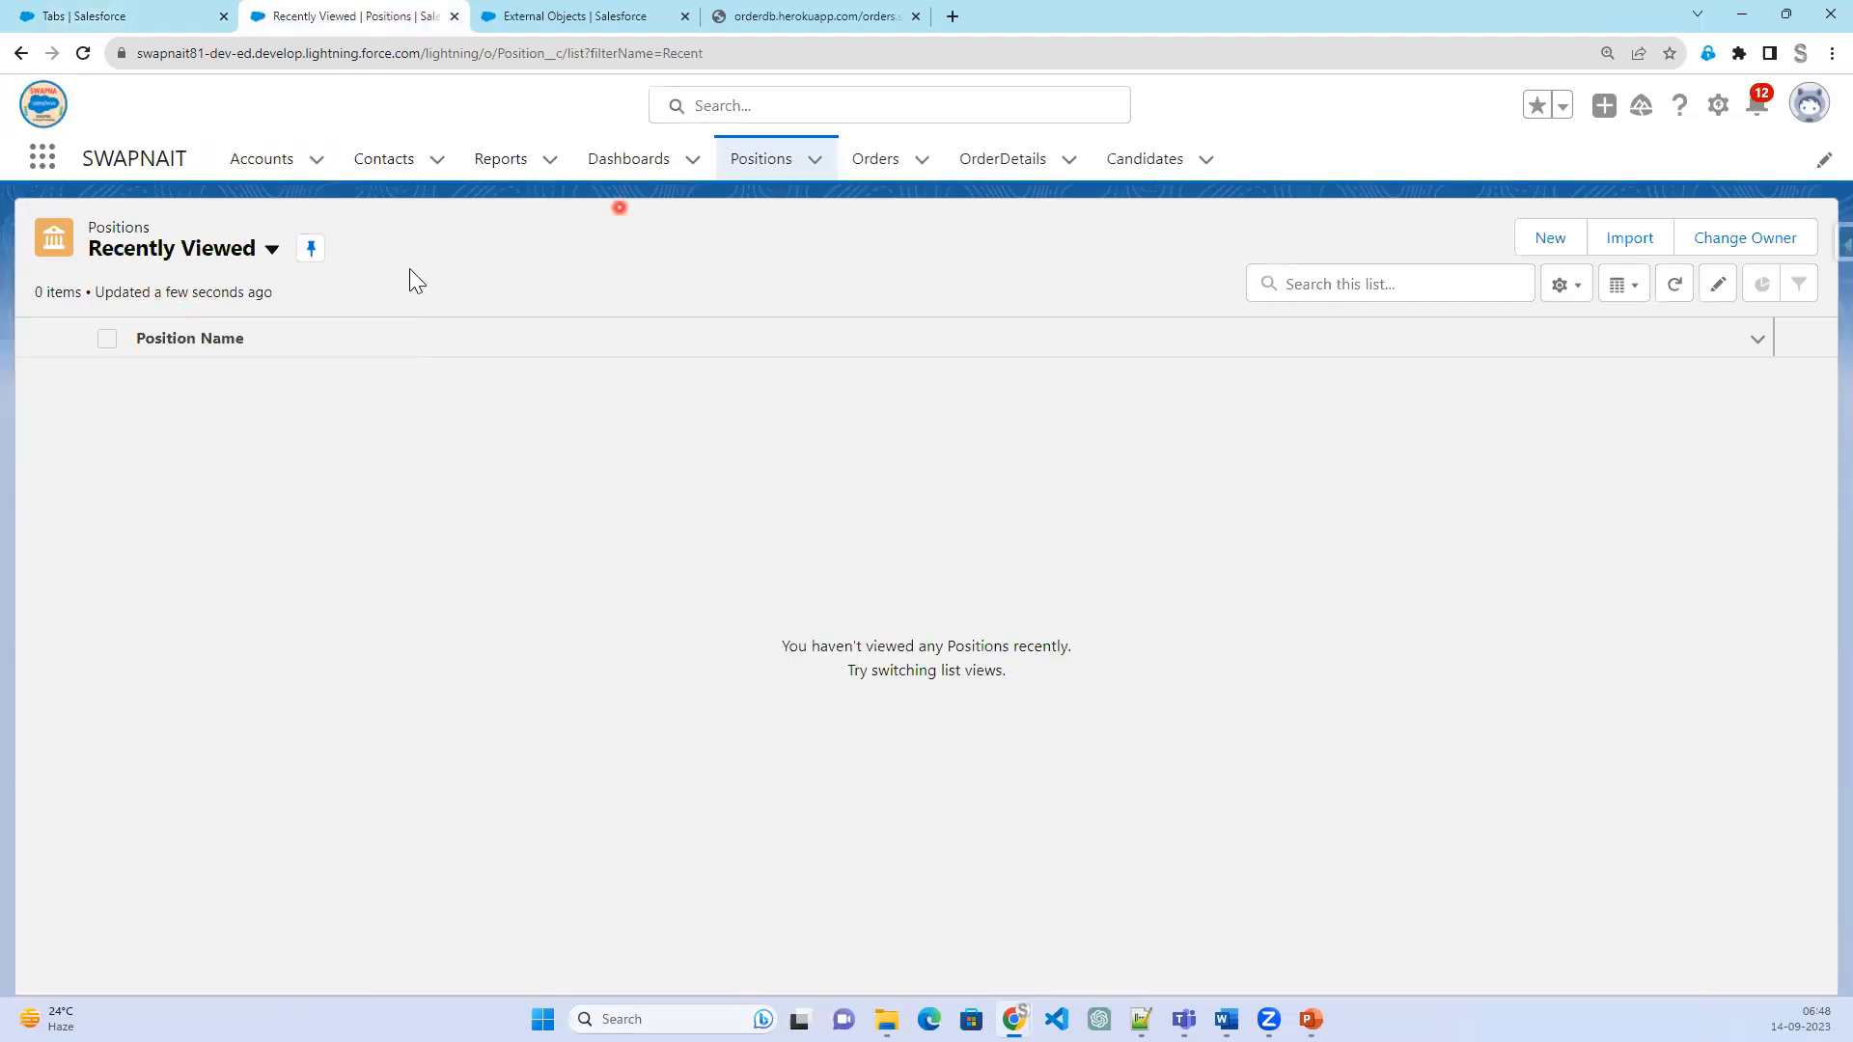
pyautogui.click(1117, 158)
pyautogui.click(270, 249)
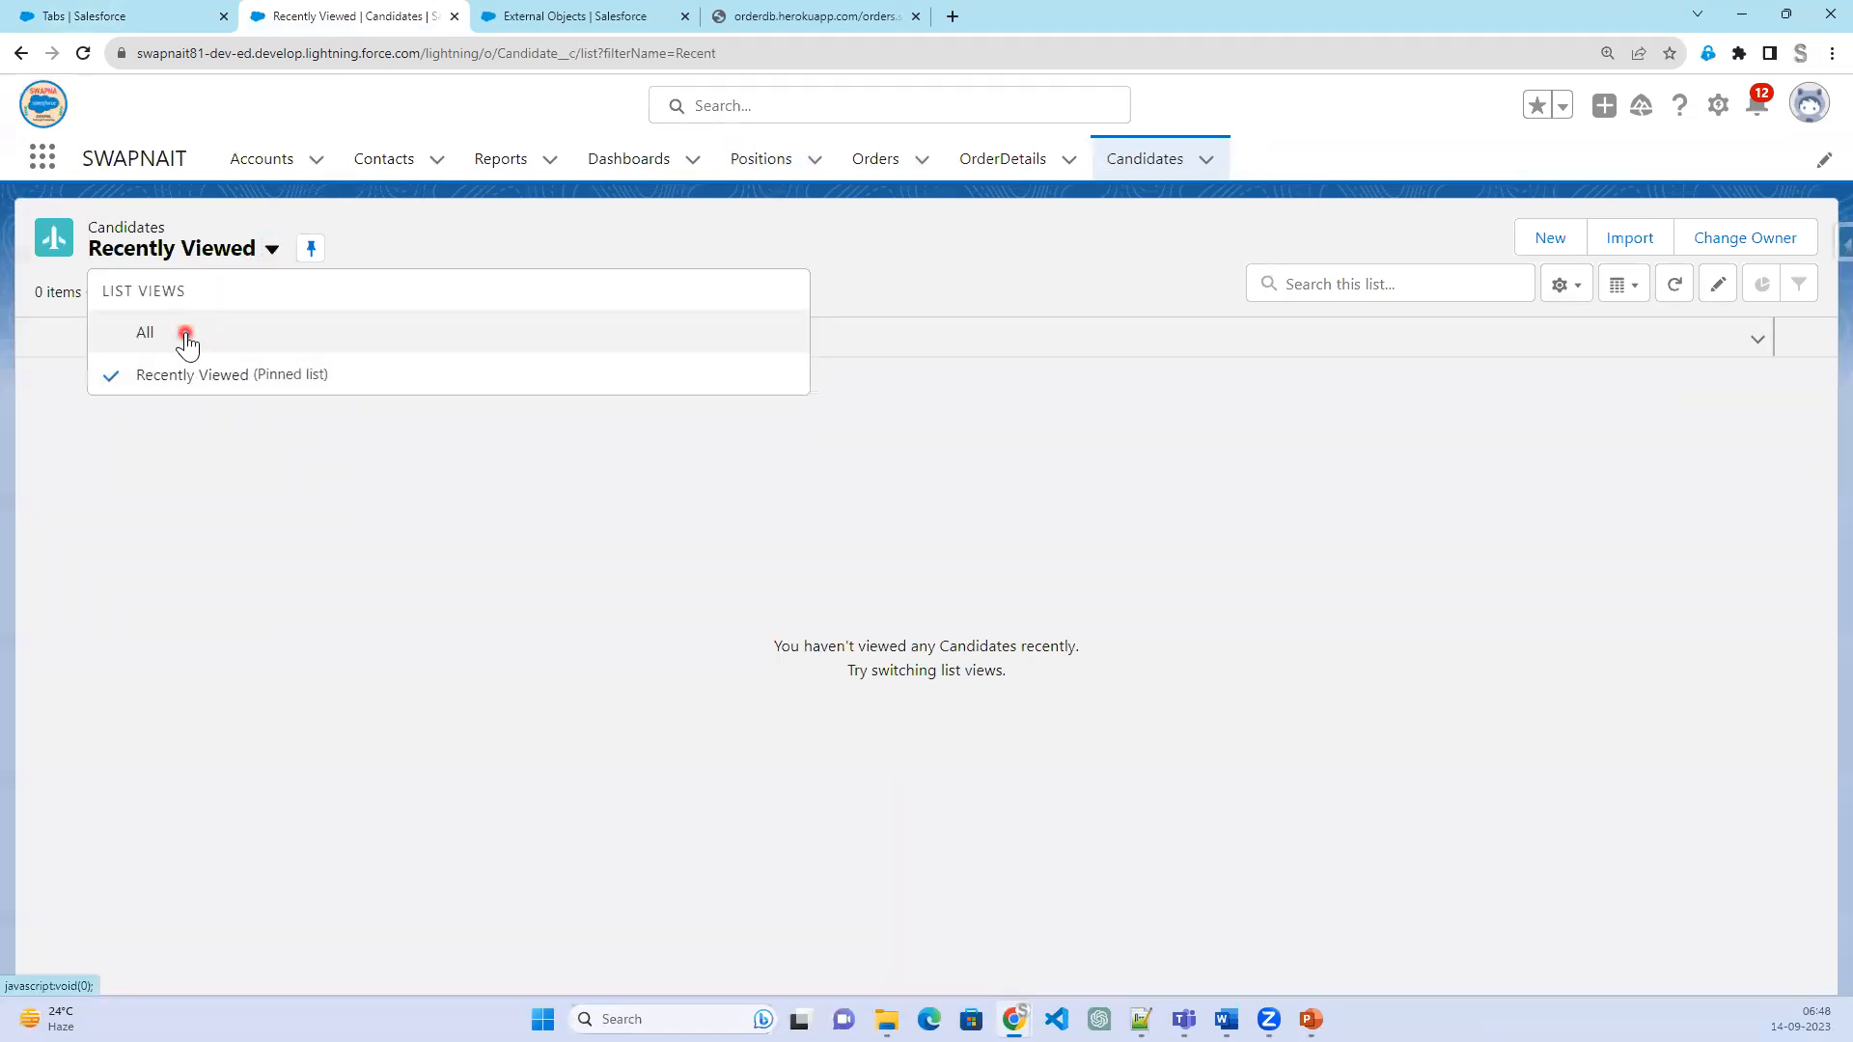
pyautogui.click(184, 336)
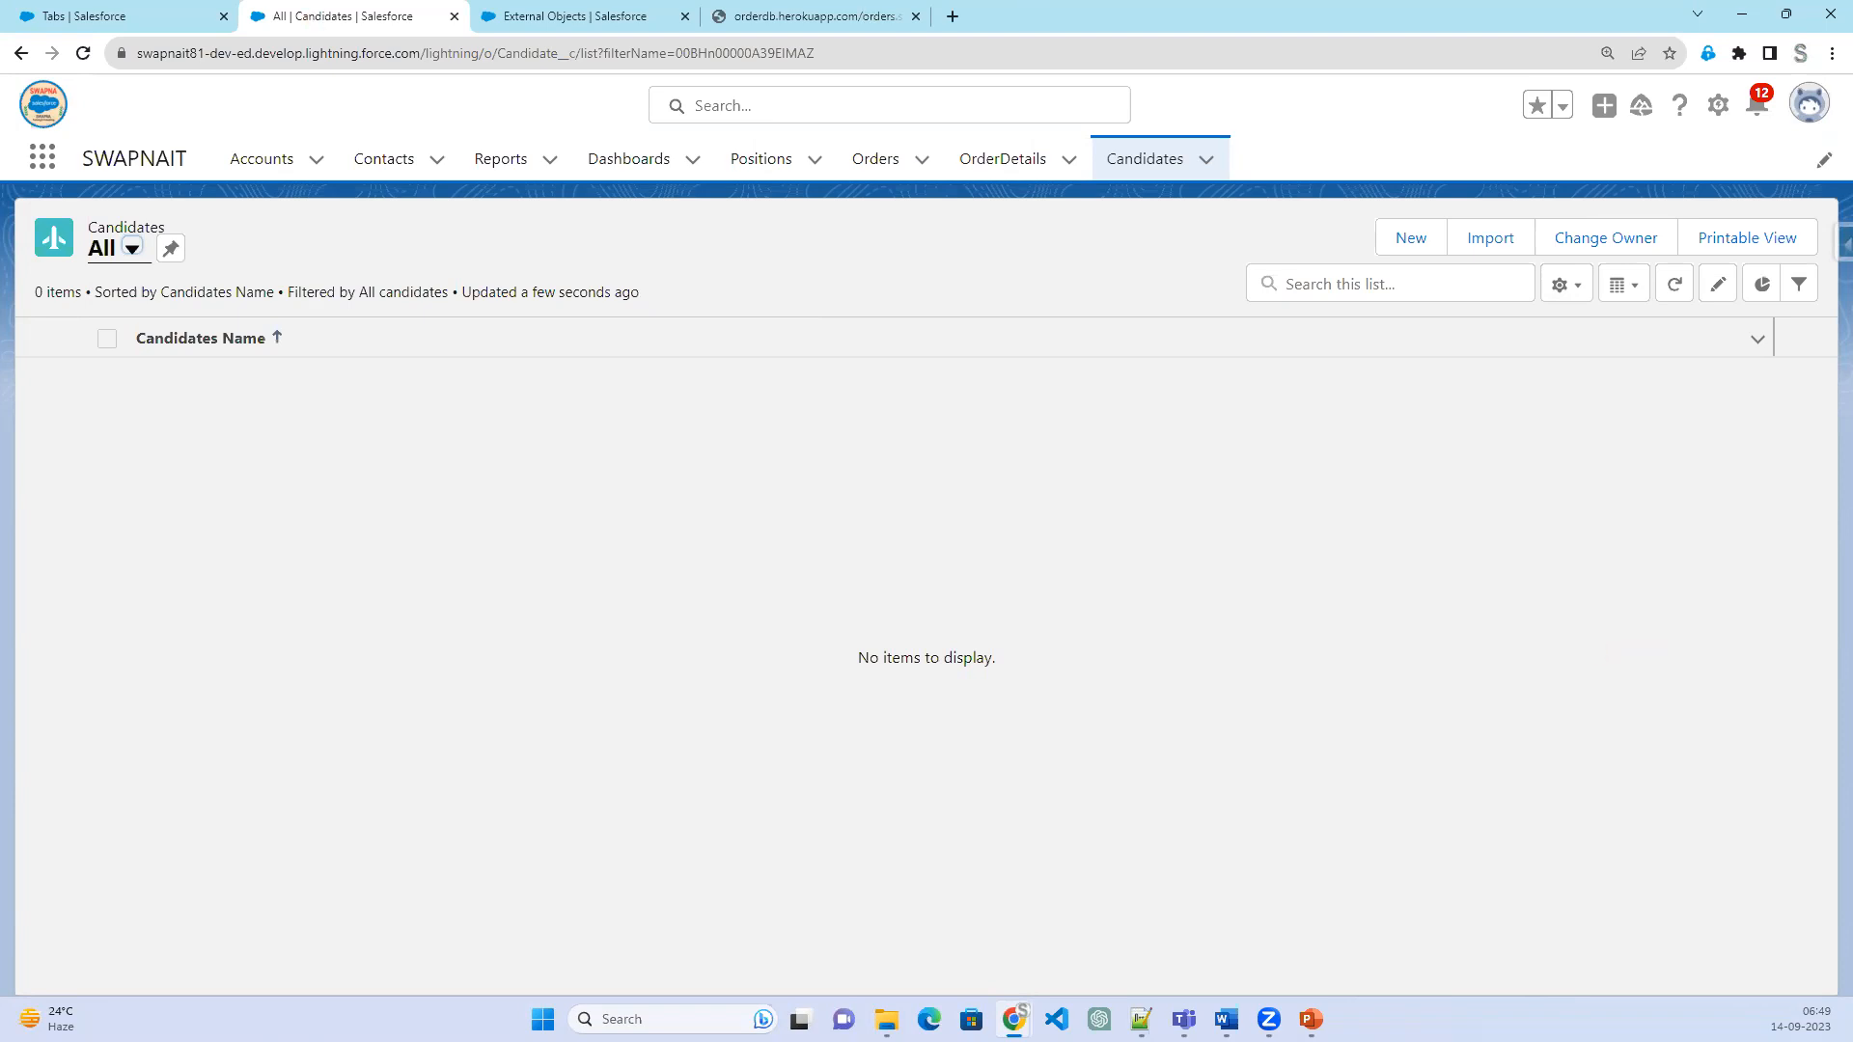
# - Switch to the PowerPoint slide show, review the Position use case and the tab types slide, and minimize the show
pyautogui.hotkey('alt', 'Tab')
pyautogui.press('Right')
pyautogui.press('Right')
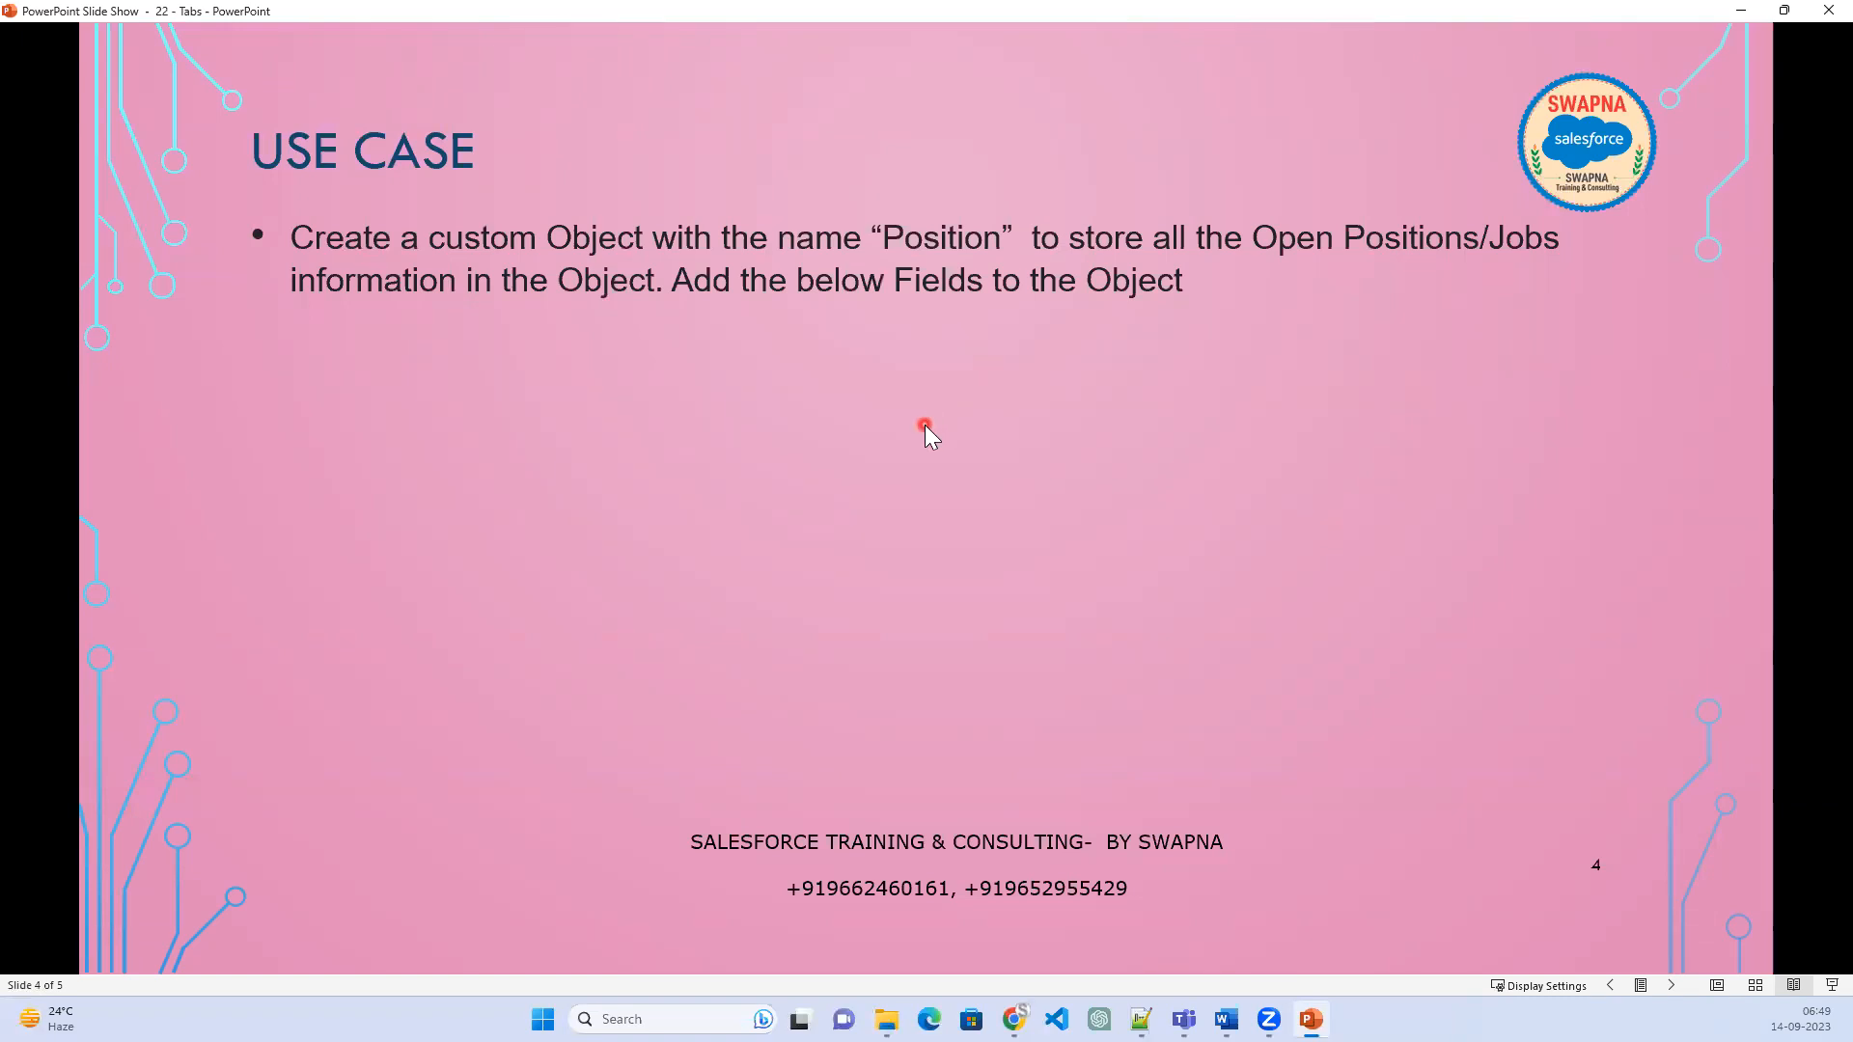
pyautogui.press('Left')
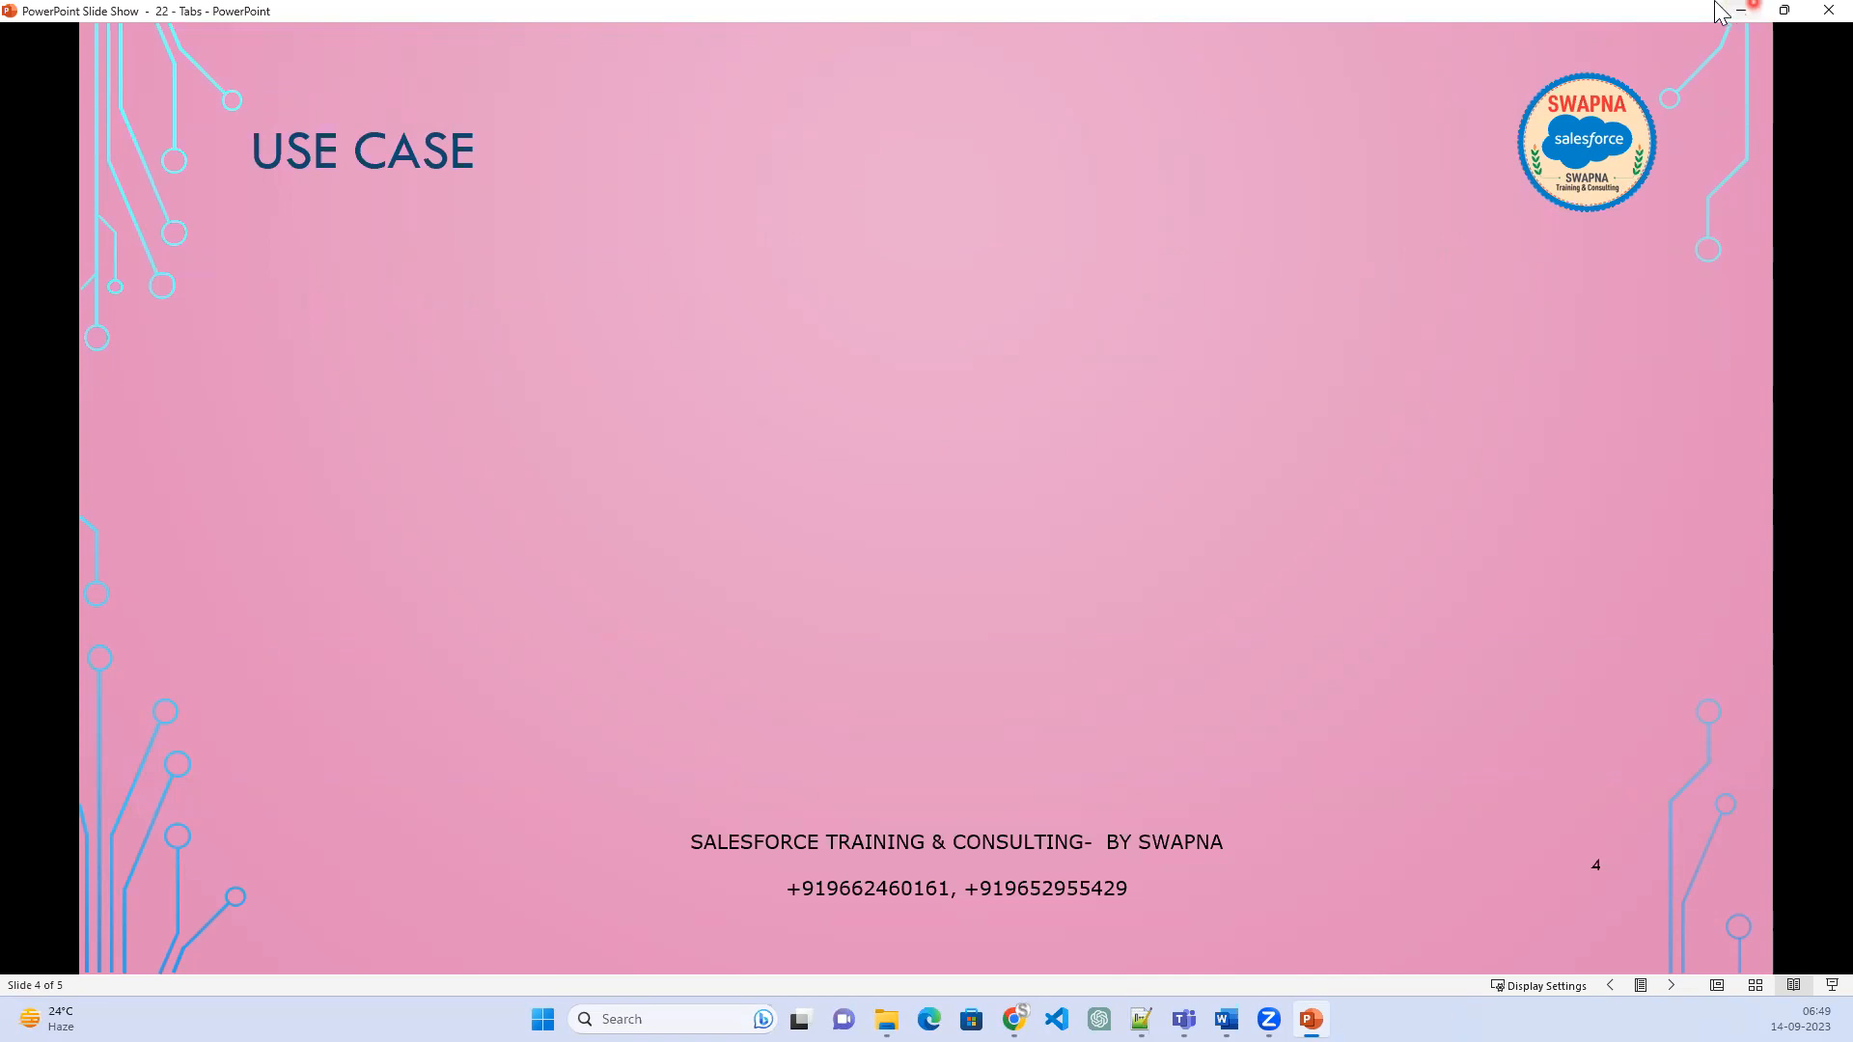
pyautogui.press('Left')
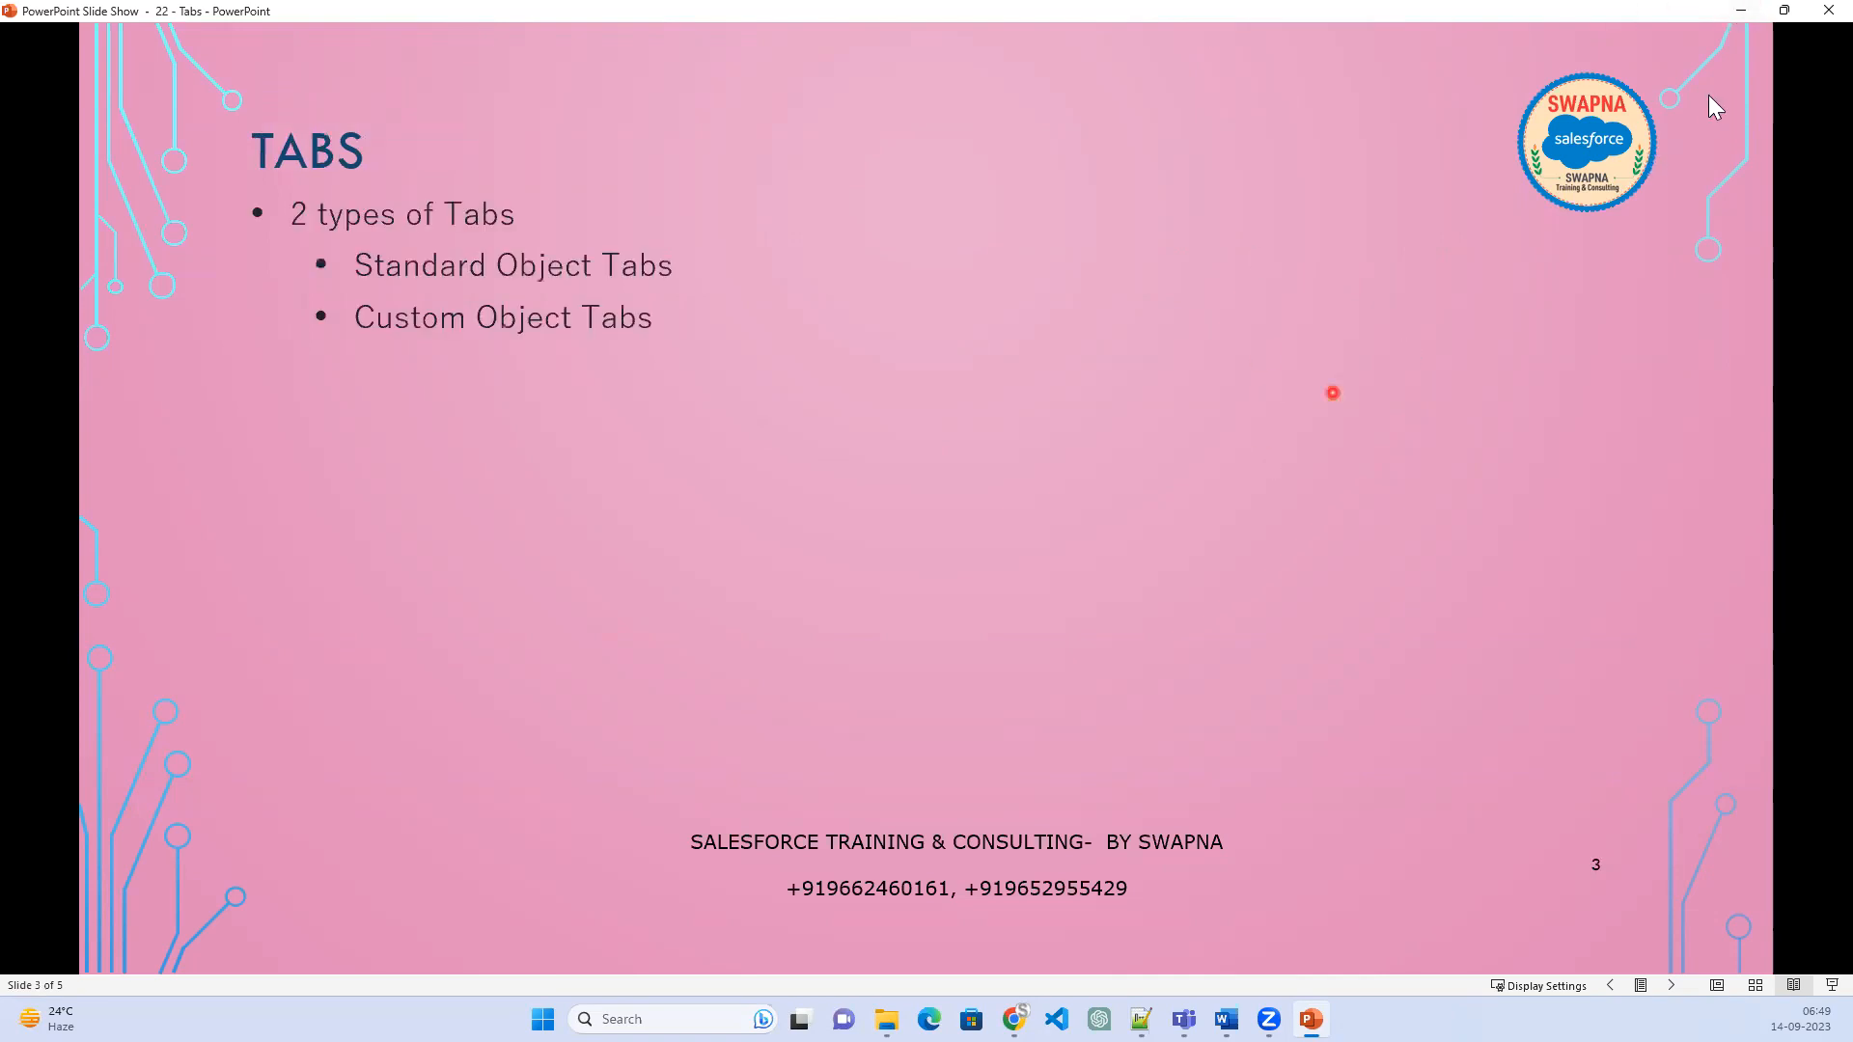
pyautogui.click(1742, 12)
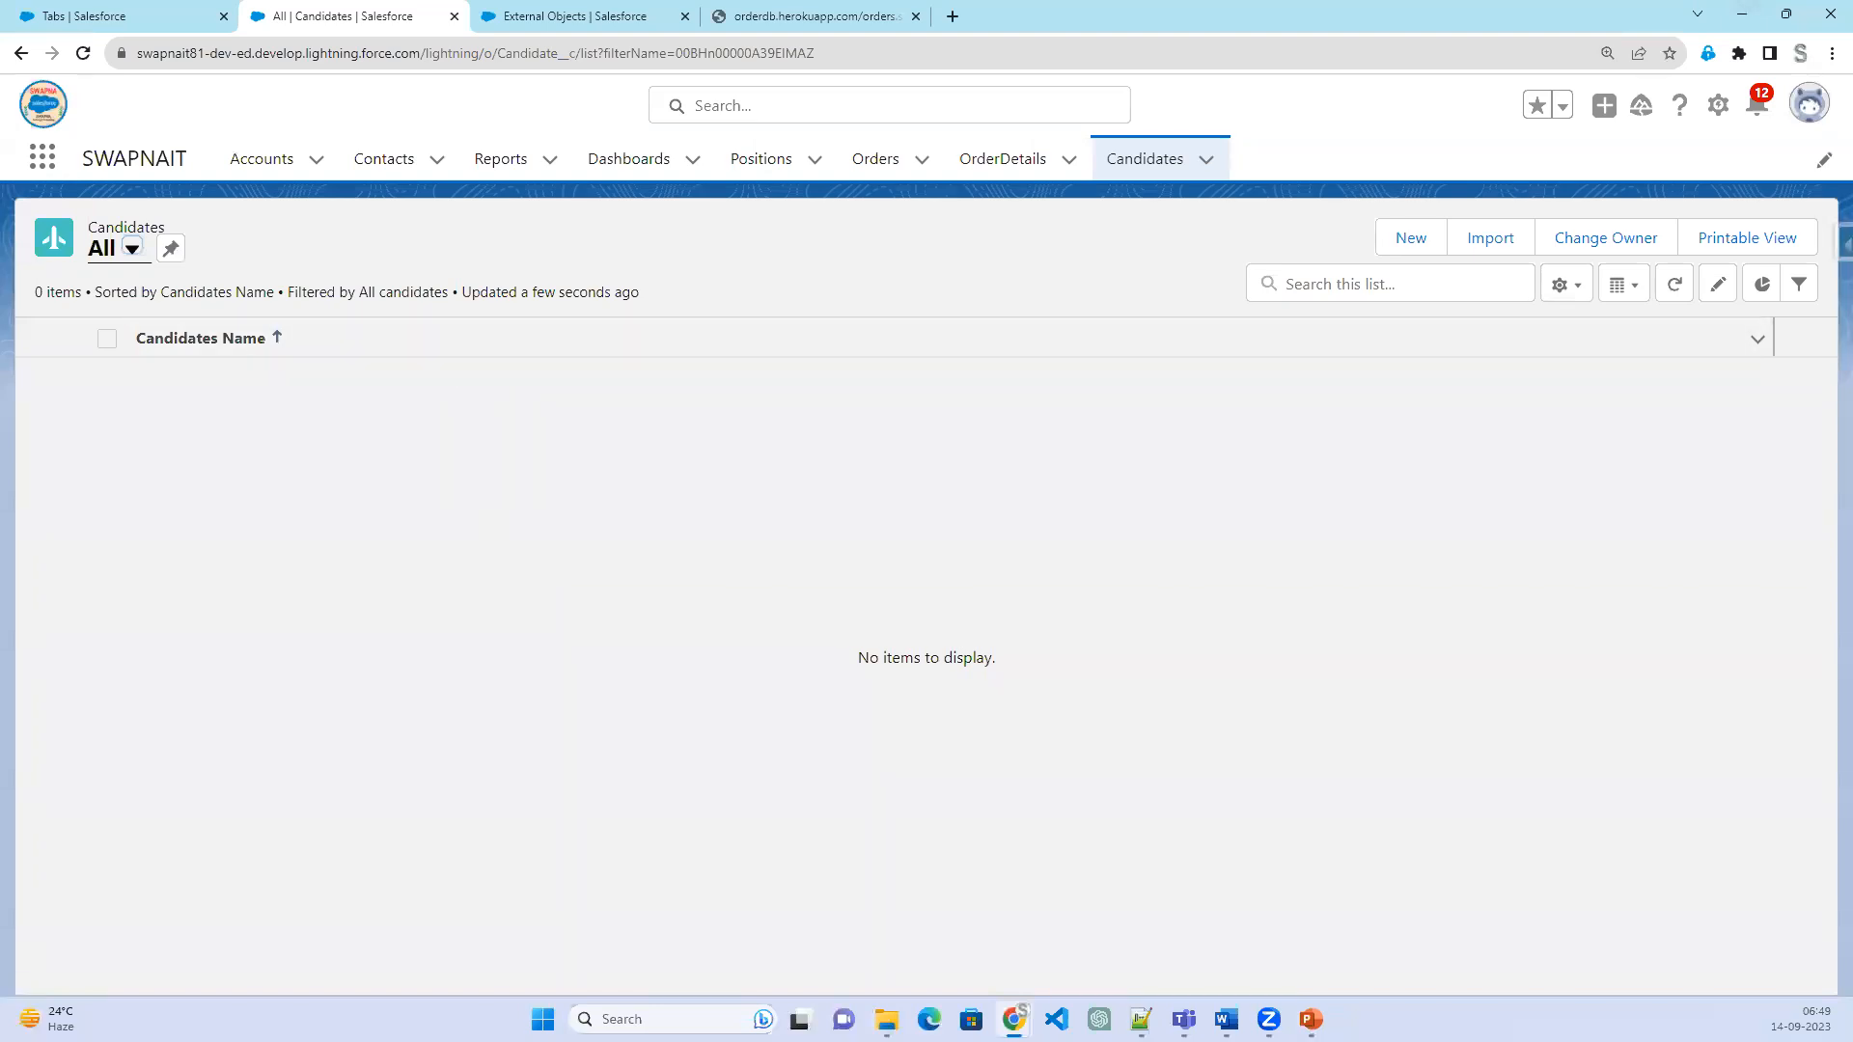
# - Switch to Notepad++ and add the line "Player" below the sObject note, separated by a blank line
pyautogui.hotkey('alt', 'Tab')
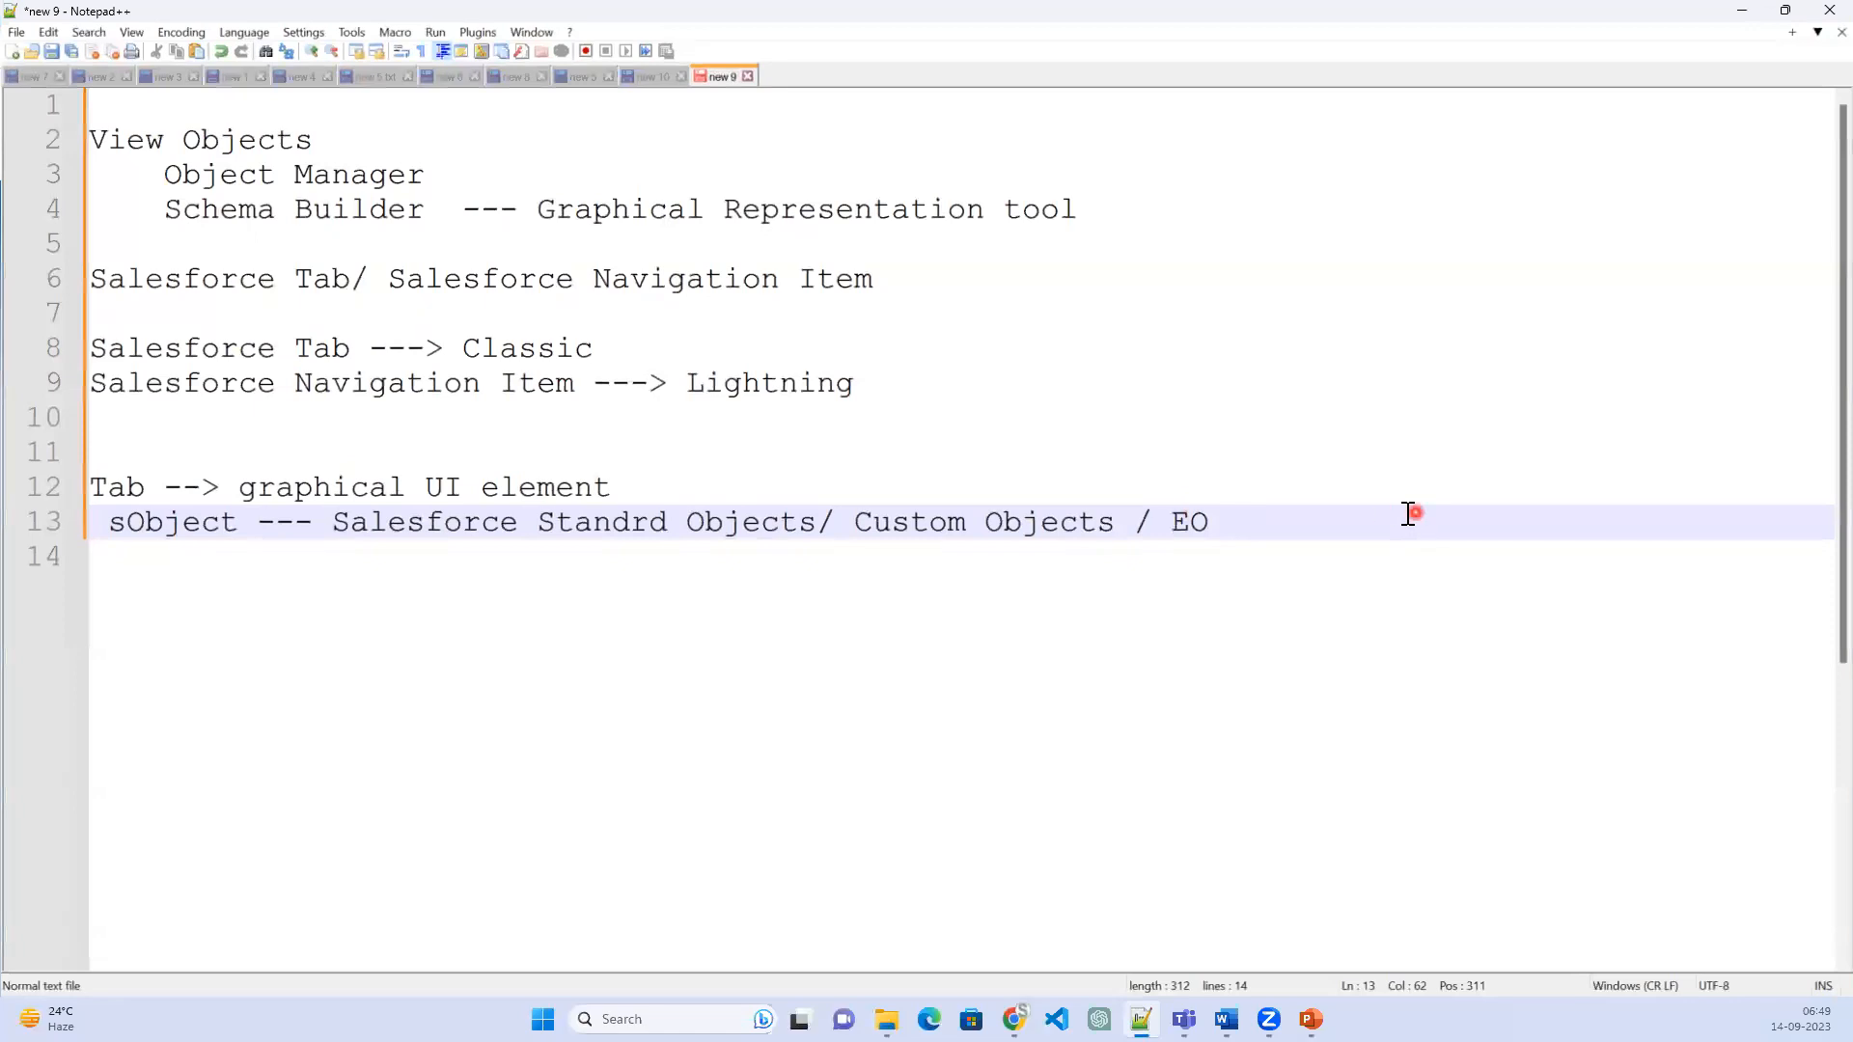
pyautogui.press('Return')
pyautogui.press('Return')
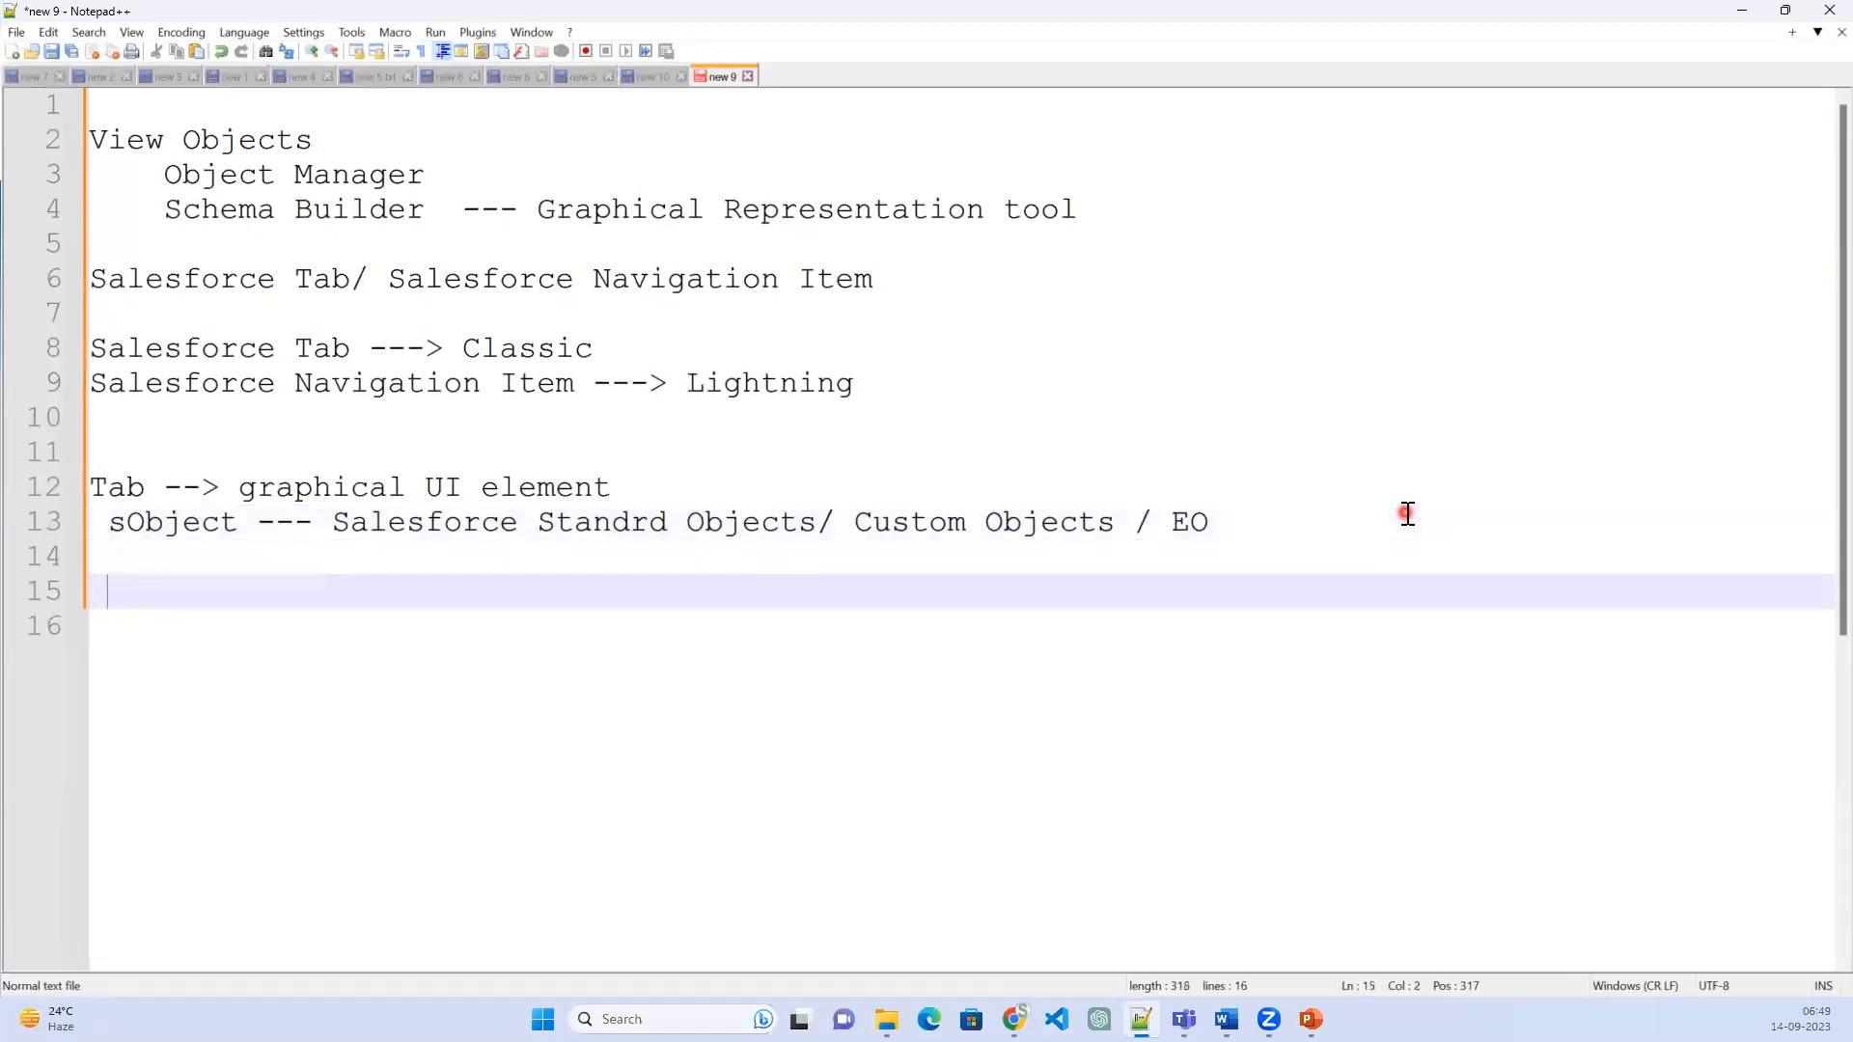
pyautogui.write('Pla')
pyautogui.write('er')
pyautogui.press('BackSpace')
pyautogui.press('BackSpace')
pyautogui.press('BackSpace')
pyautogui.write('ayer')
pyautogui.press('Return')
pyautogui.write('Games')
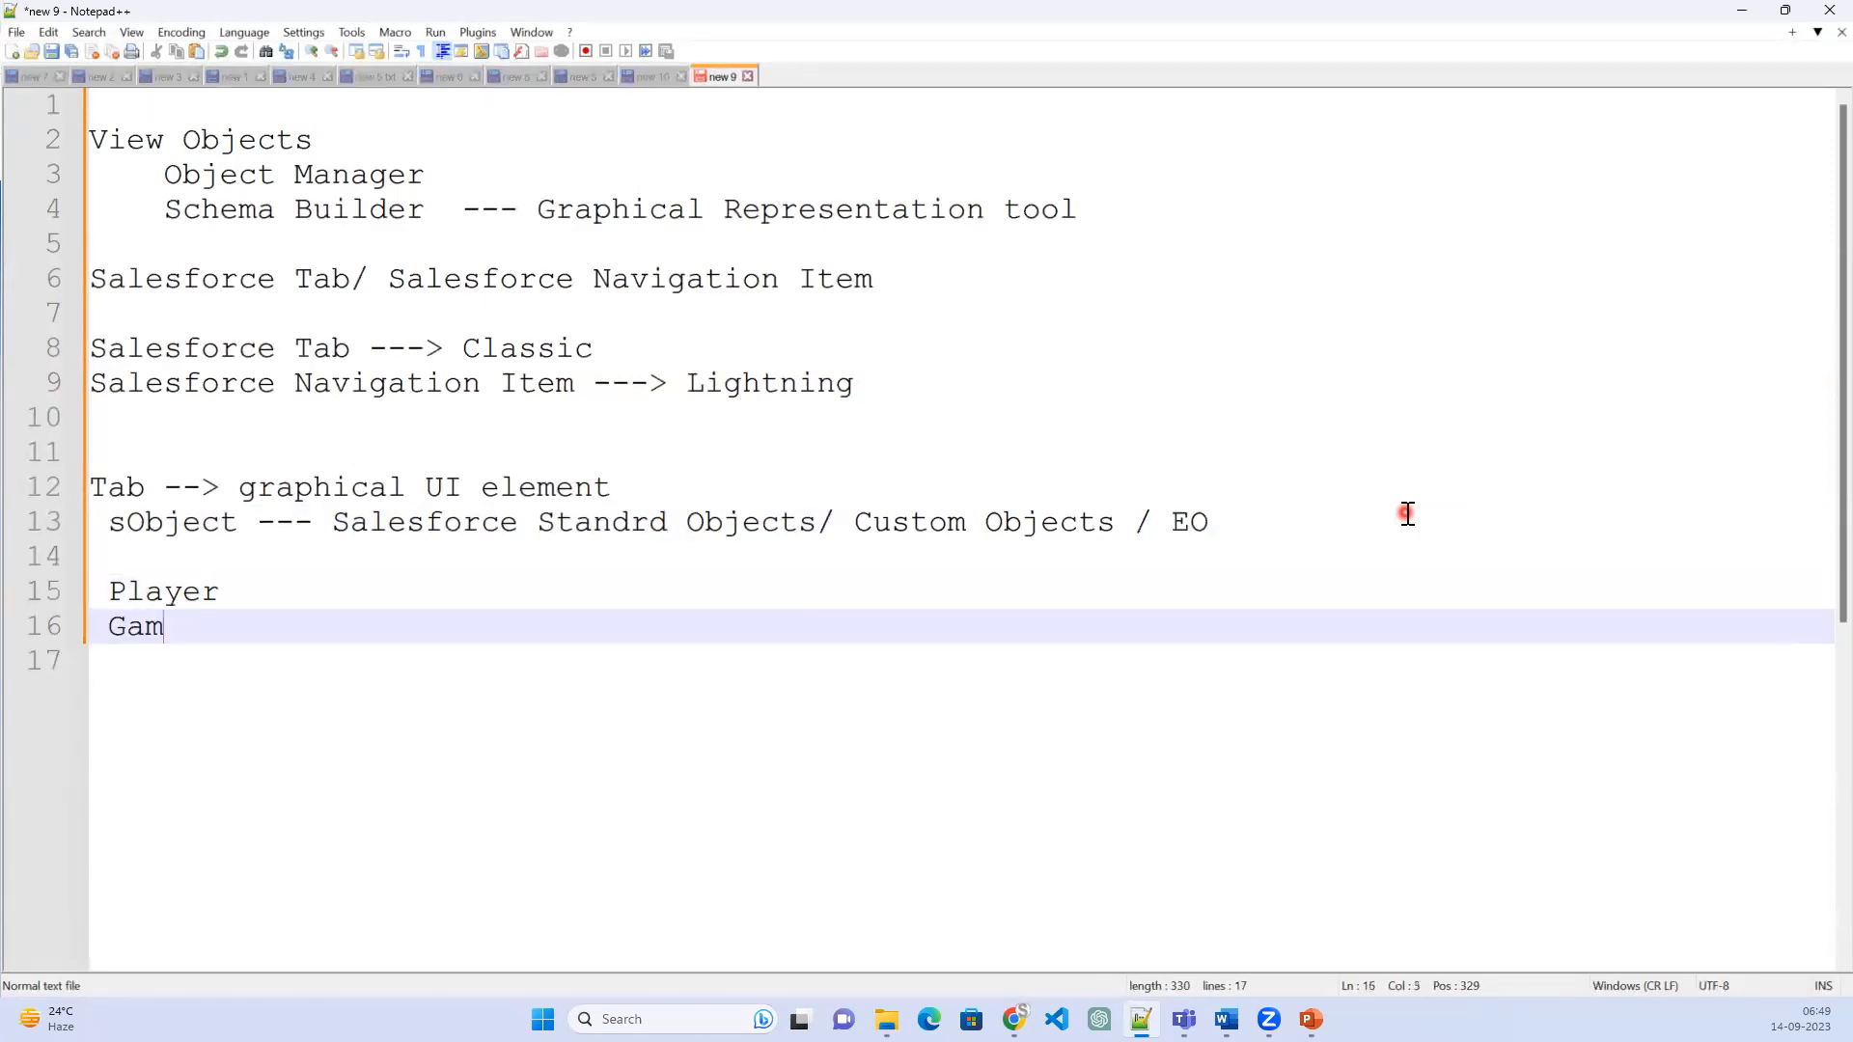
pyautogui.hotkey('shift', 'Left')
pyautogui.hotkey('shift', 'Left')
pyautogui.hotkey('shift', 'Left')
pyautogui.hotkey('shift', 'Left')
pyautogui.hotkey('shift', 'Left')
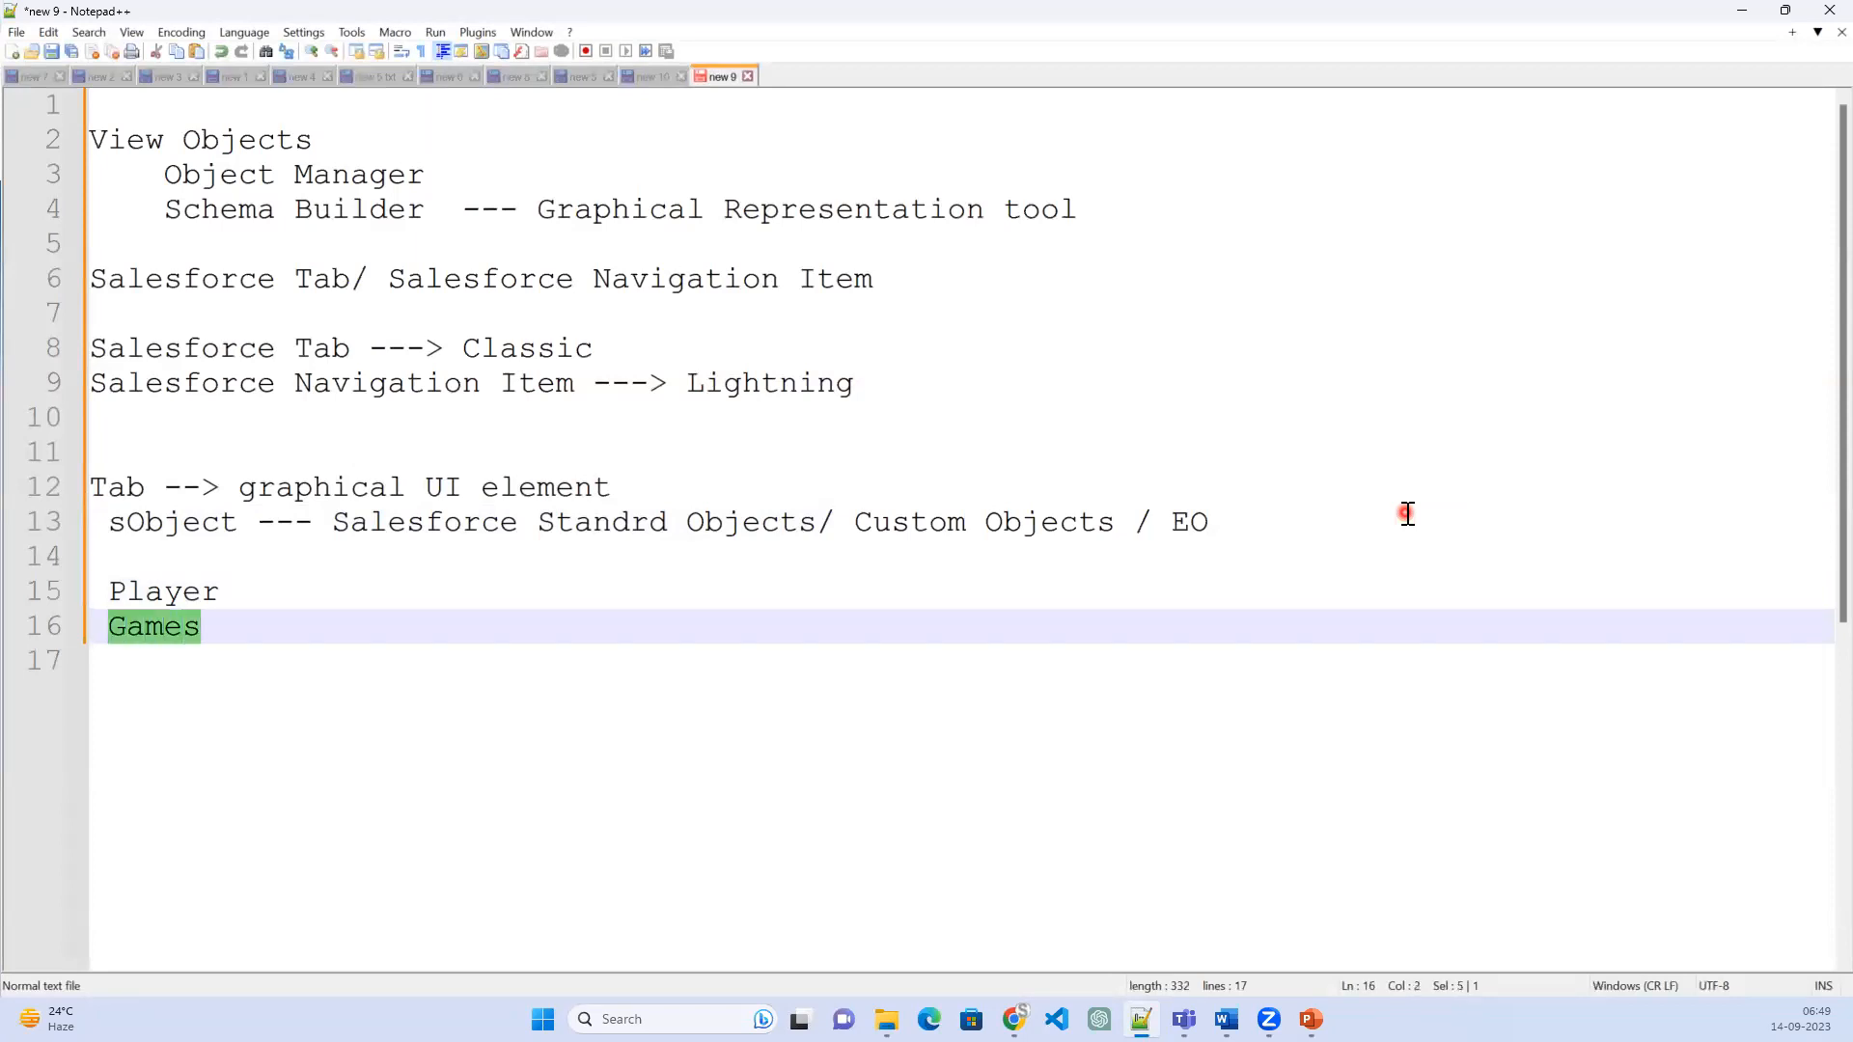
pyautogui.press('BackSpace')
# - Append the suffix "__c" to the word Player in the notes
pyautogui.press('Up')
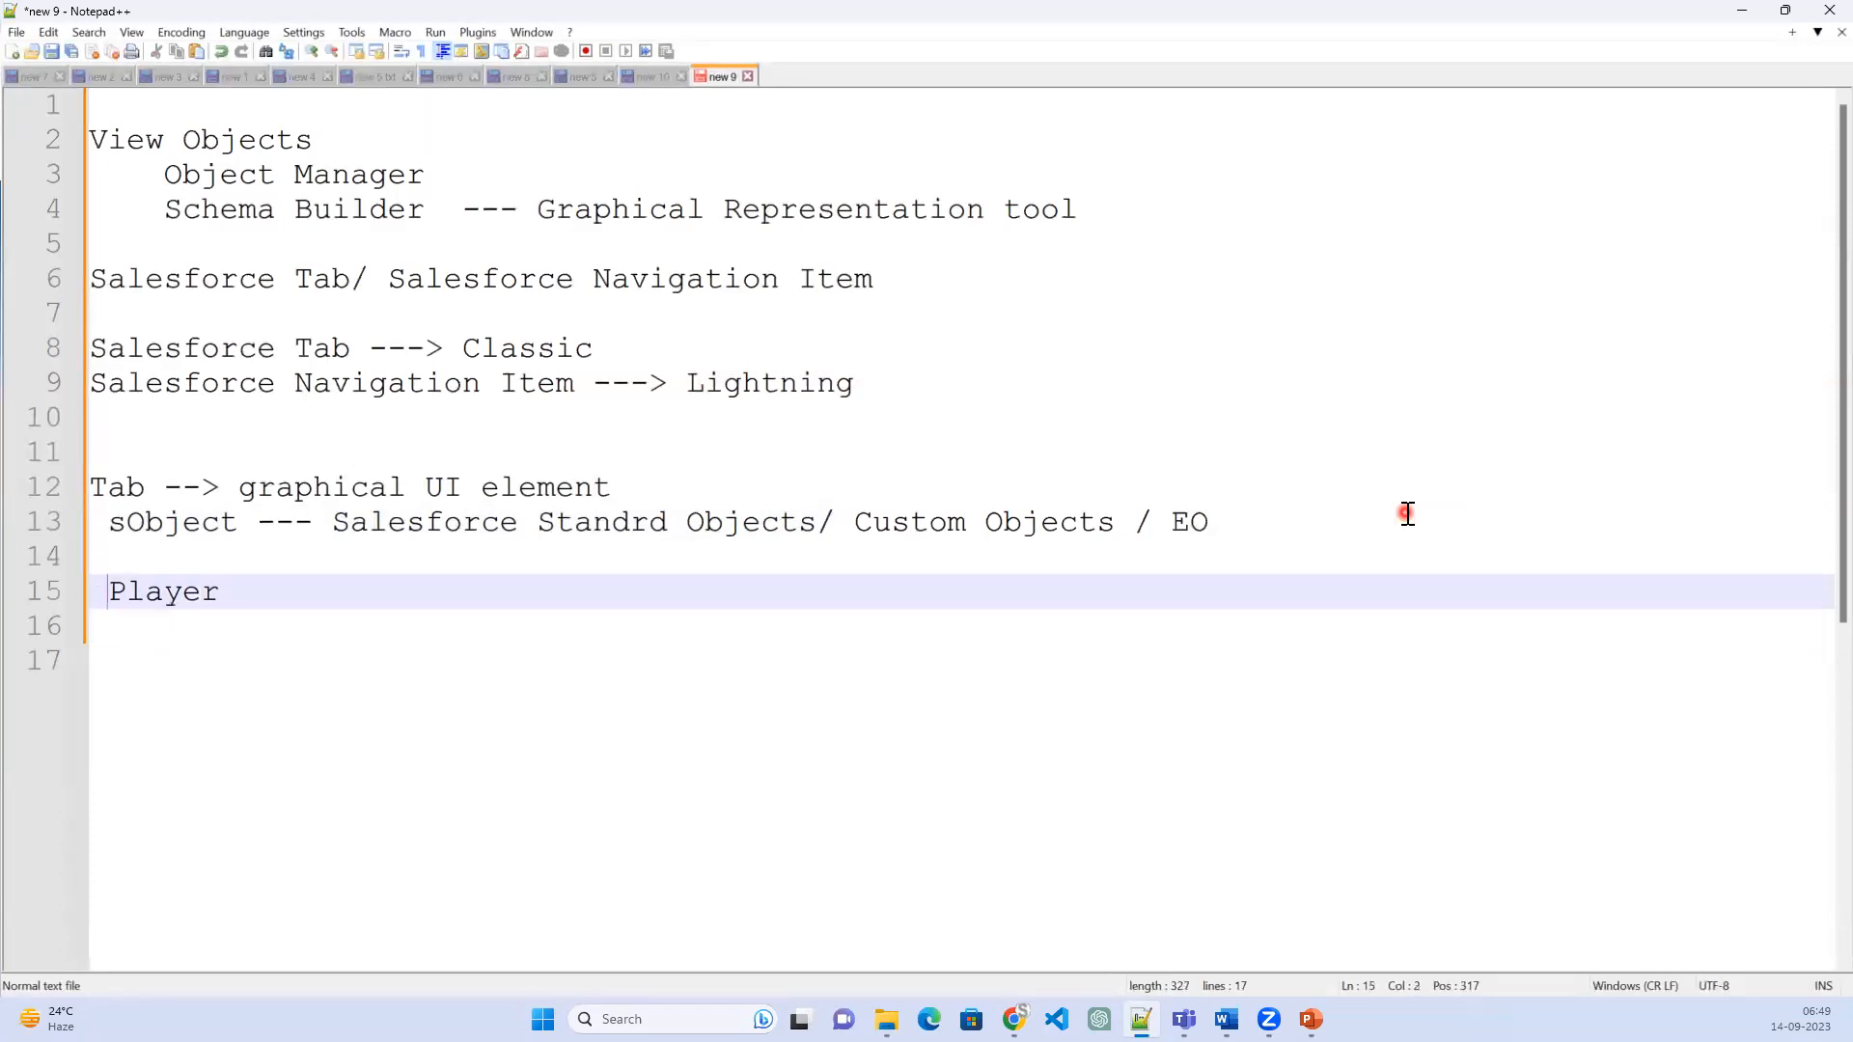
pyautogui.press('Right')
pyautogui.press('Right')
pyautogui.press('Right')
pyautogui.press('Right')
pyautogui.press('Right')
pyautogui.press('Right')
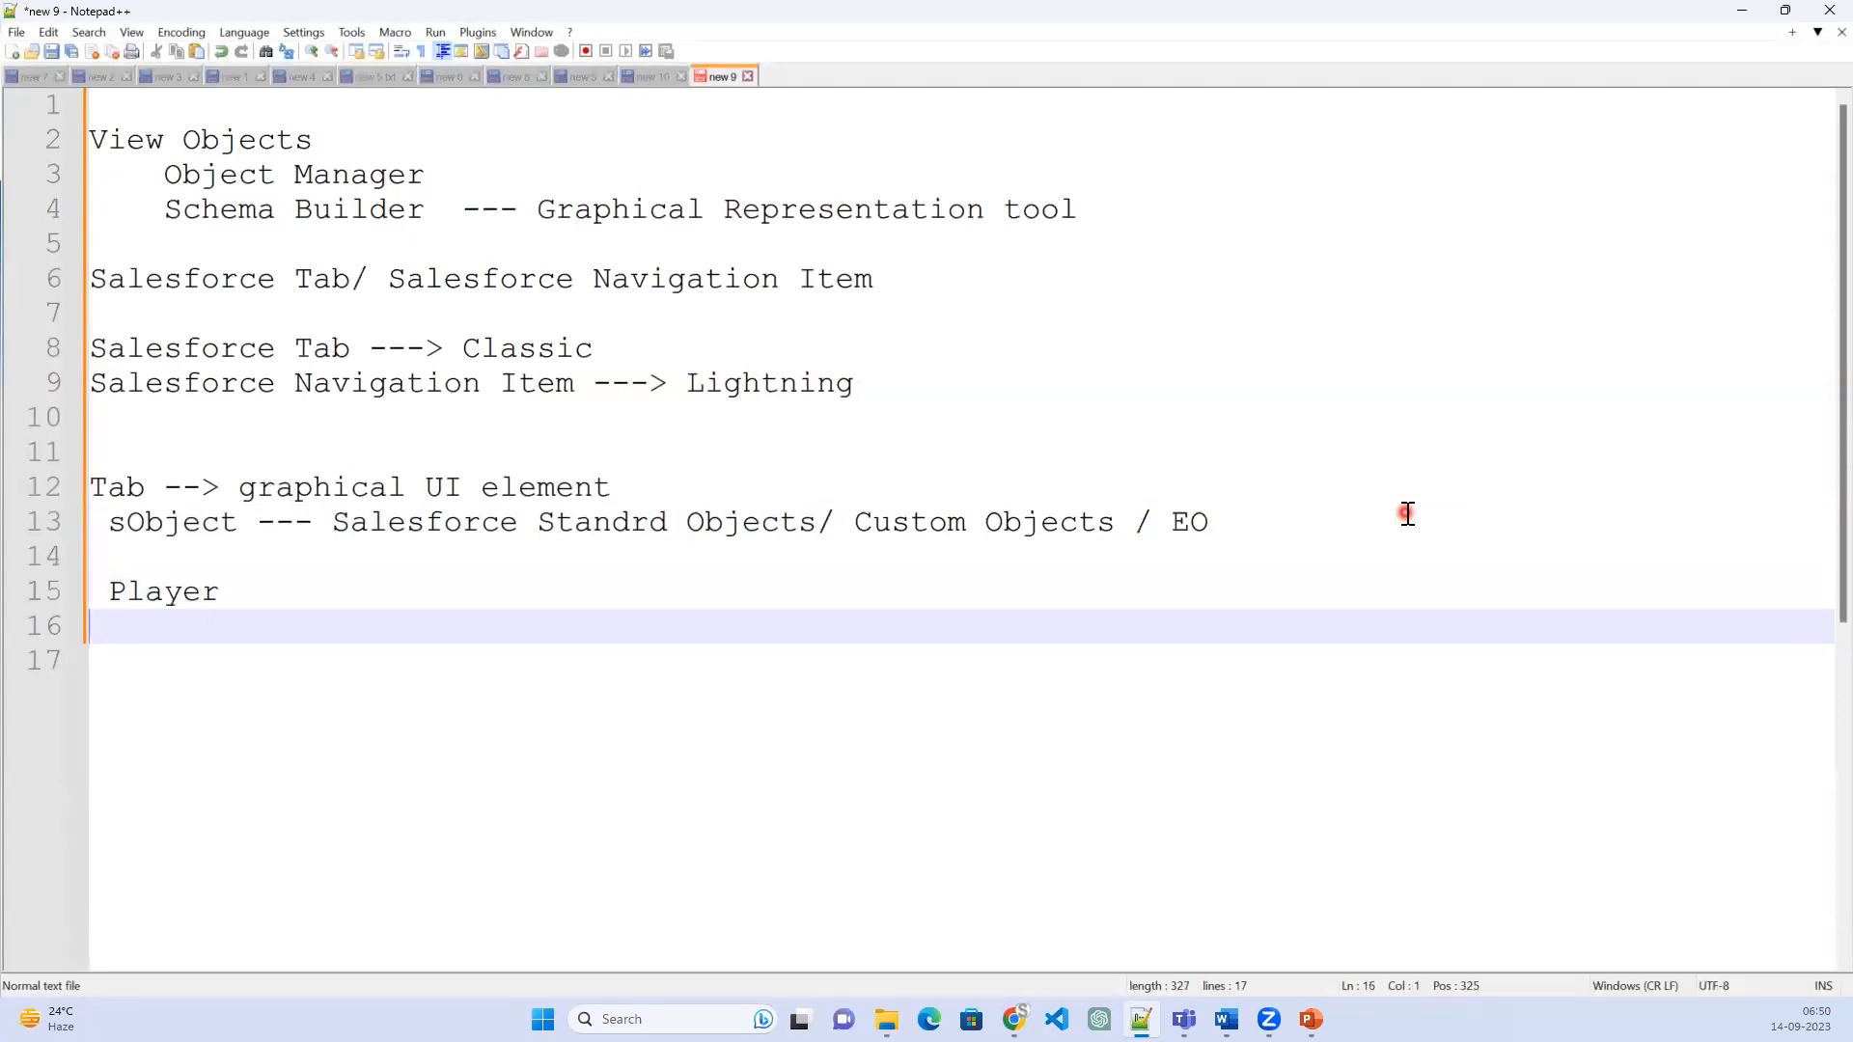
pyautogui.press('Left')
pyautogui.write('_')
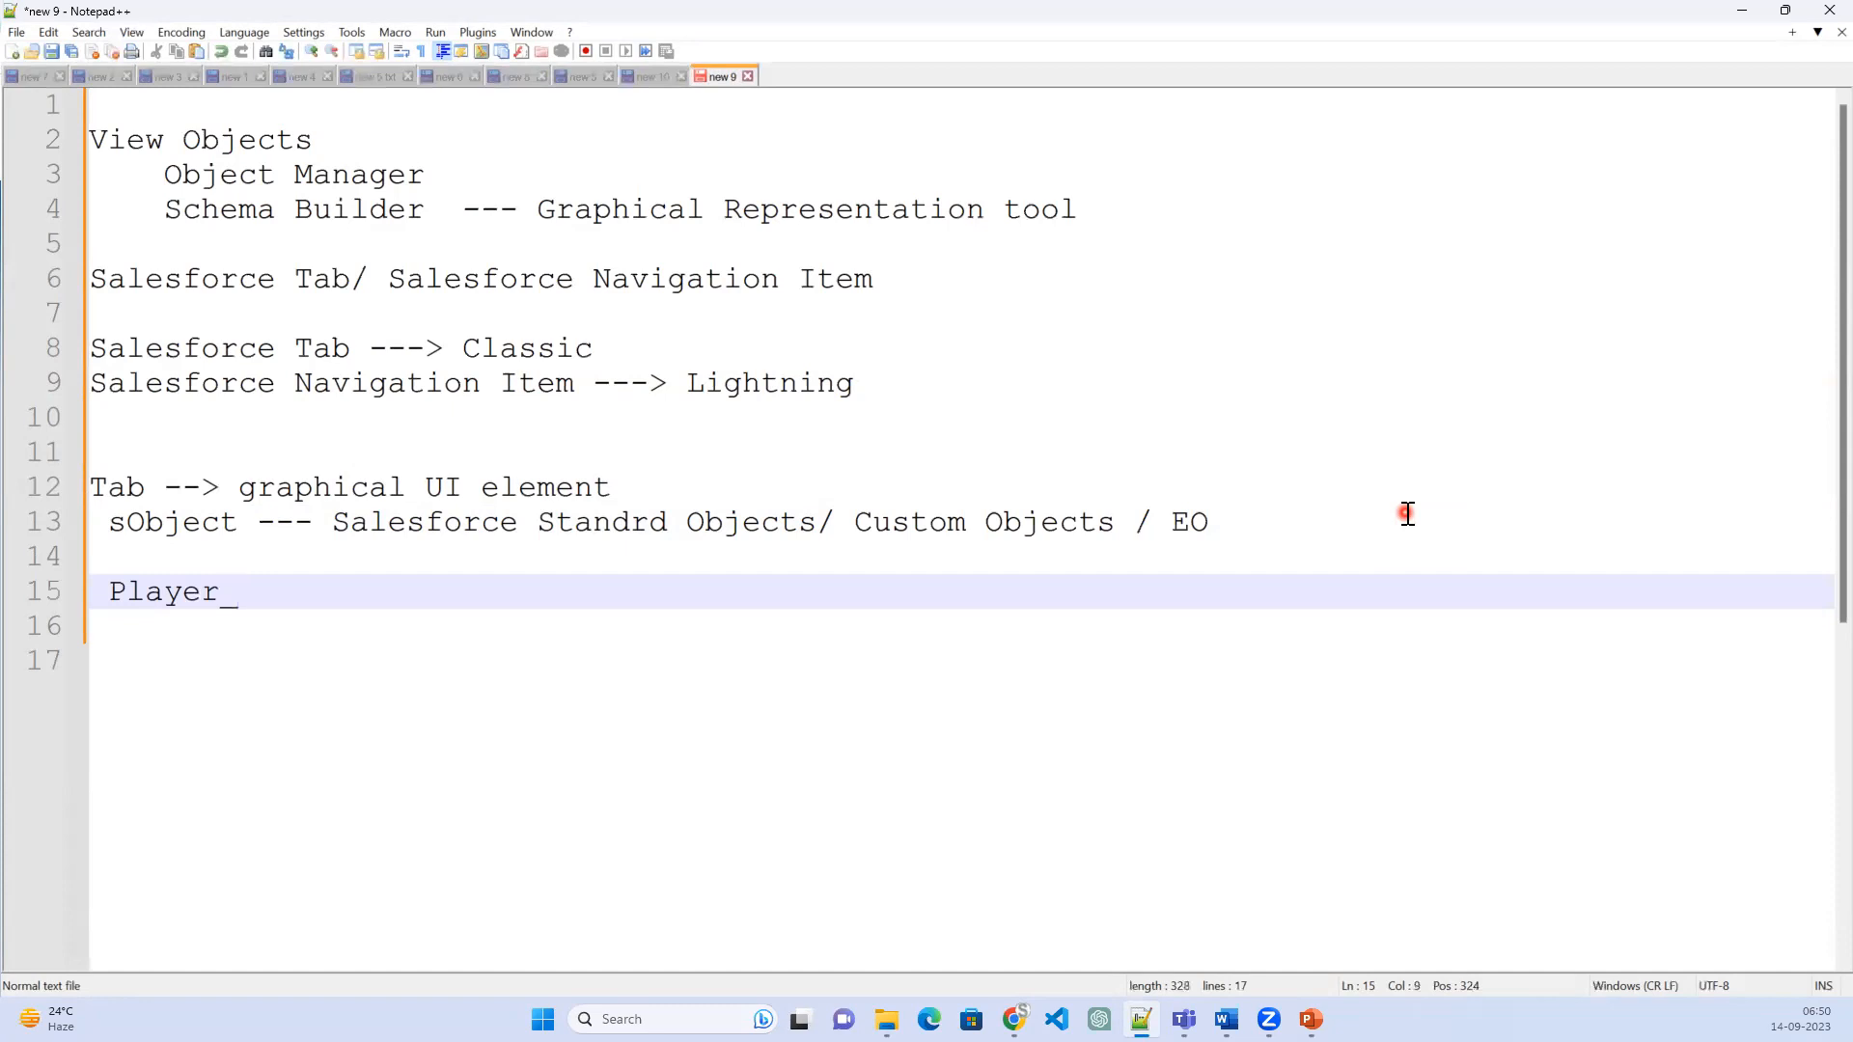
pyautogui.write('_c')
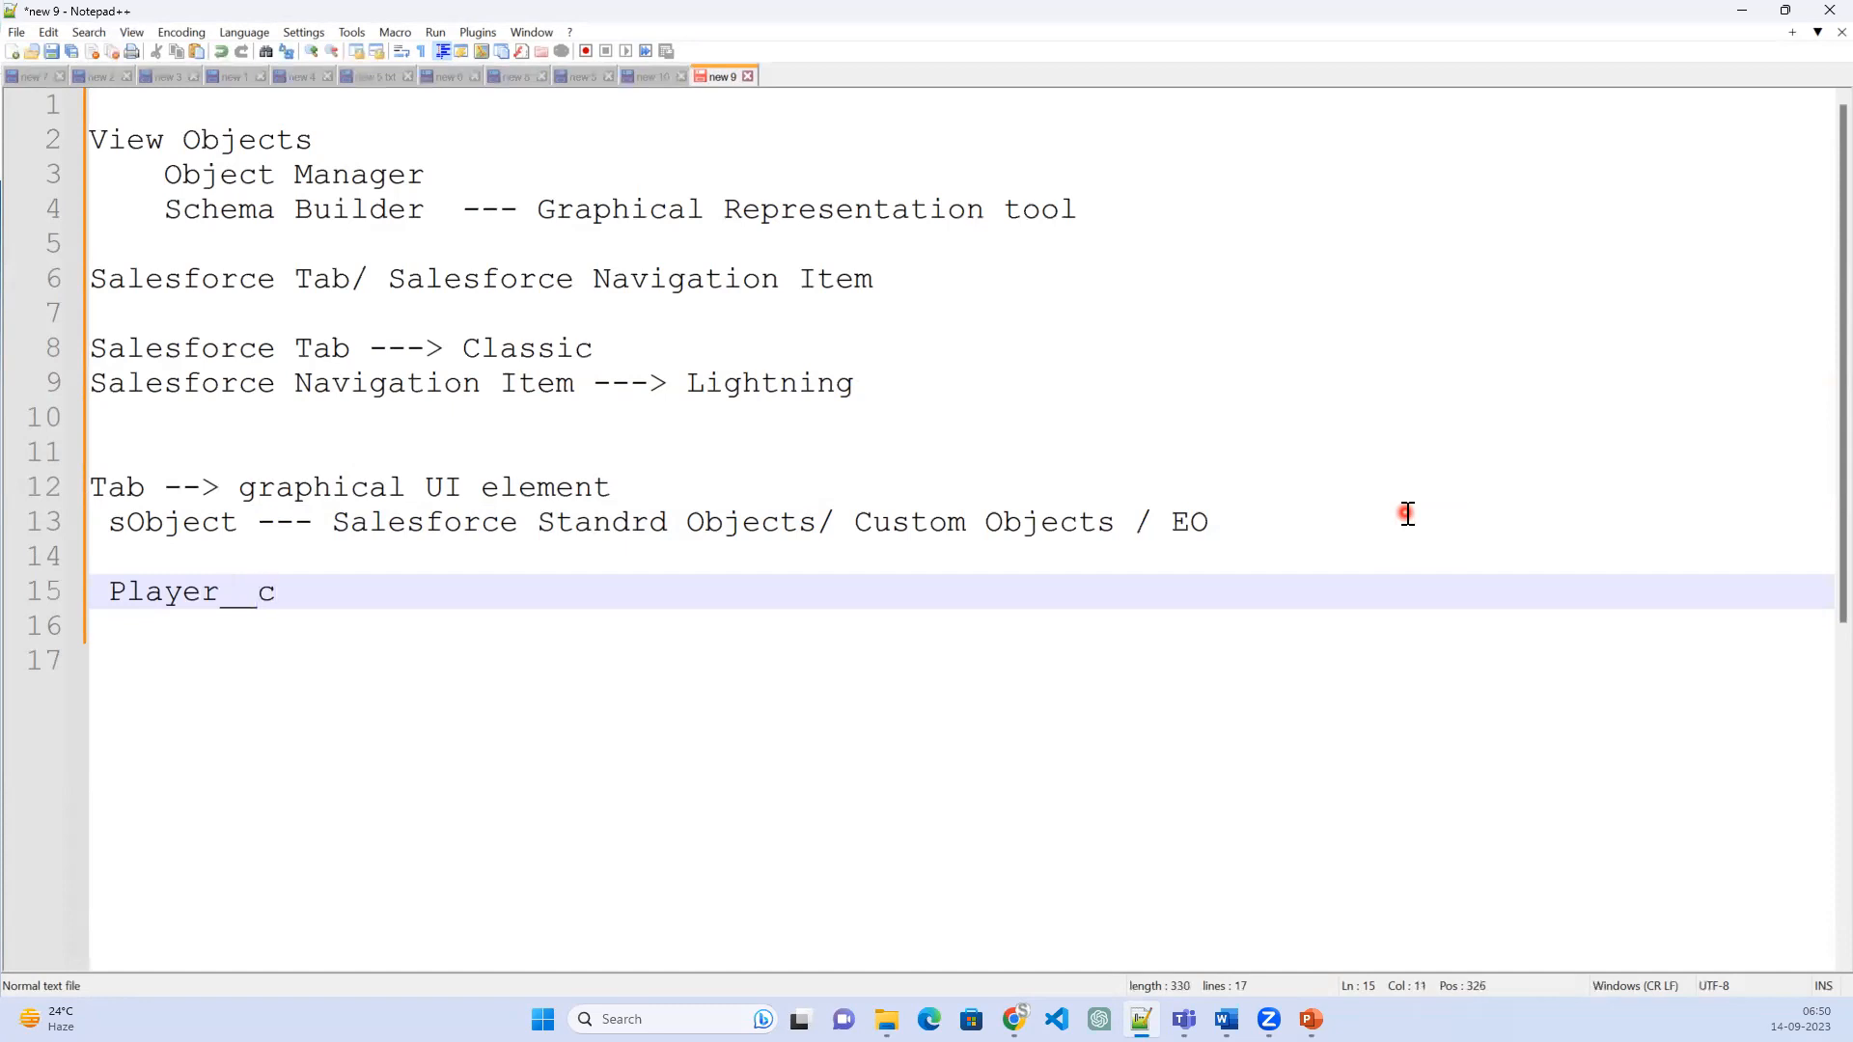